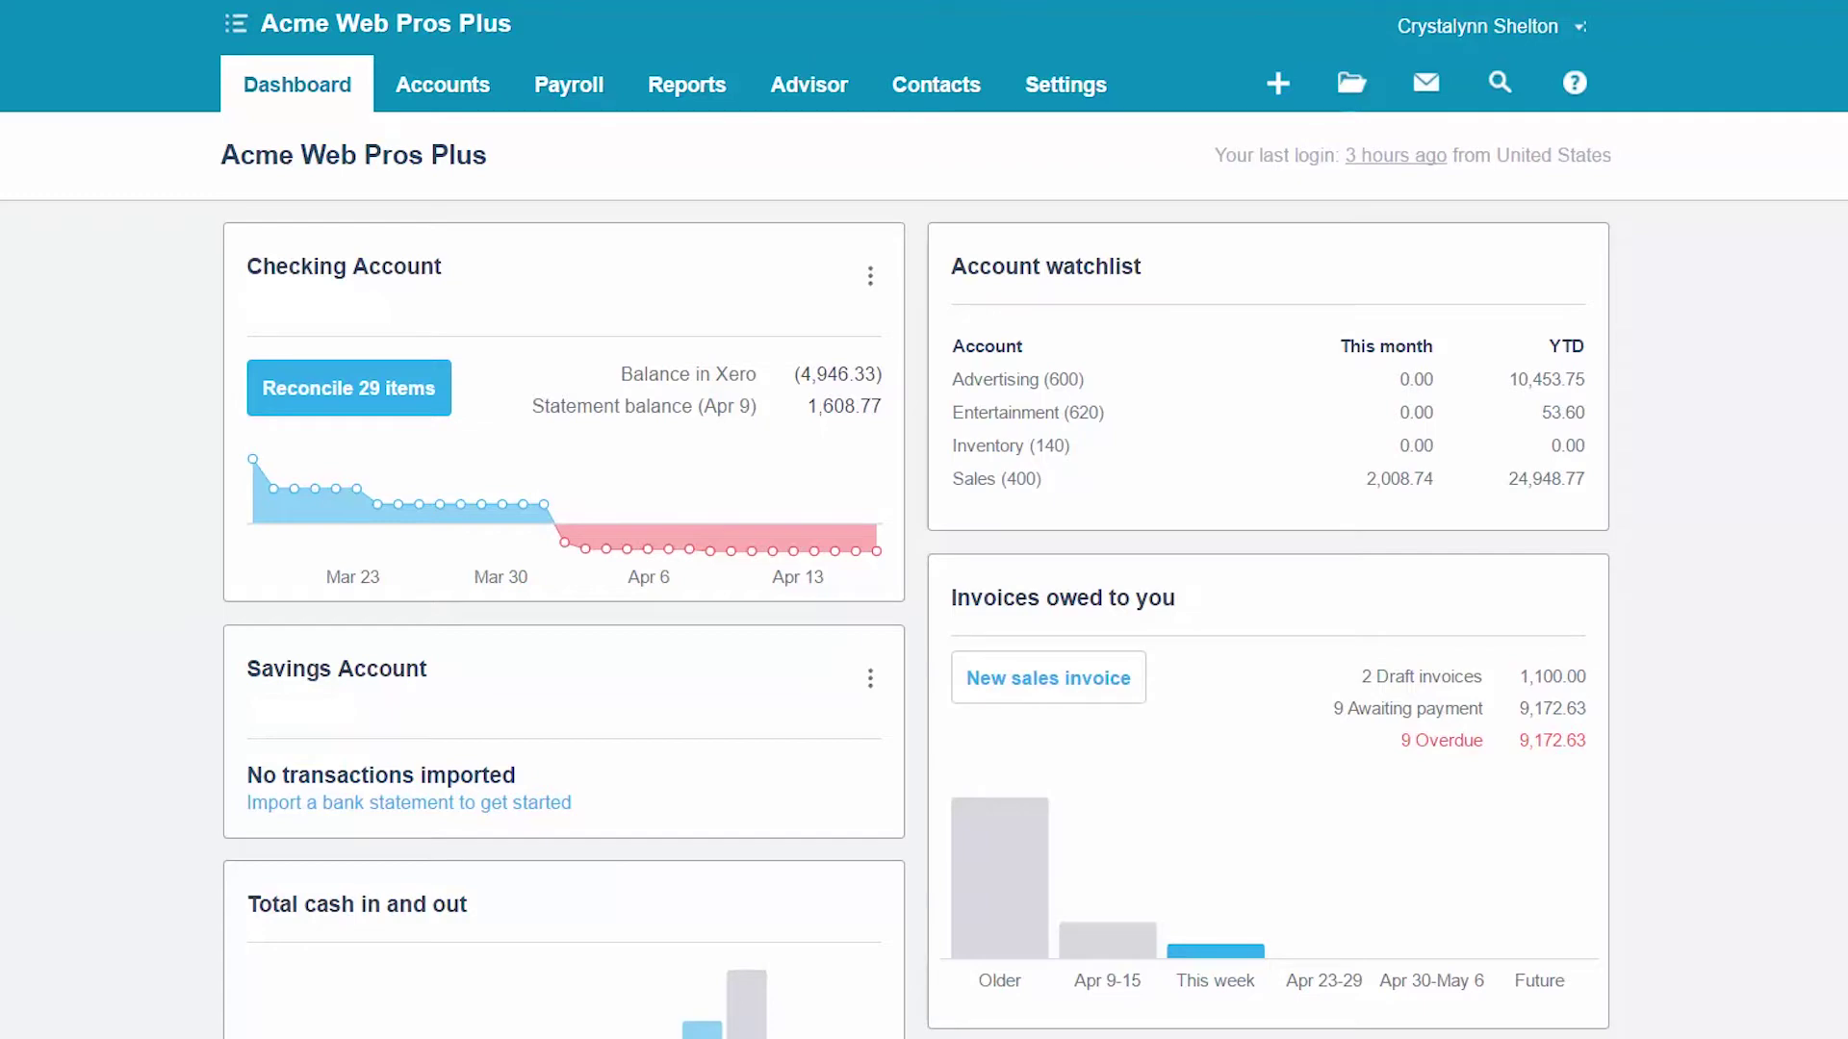
# Open the inventory list and start creating a new item
pyautogui.click(469, 88)
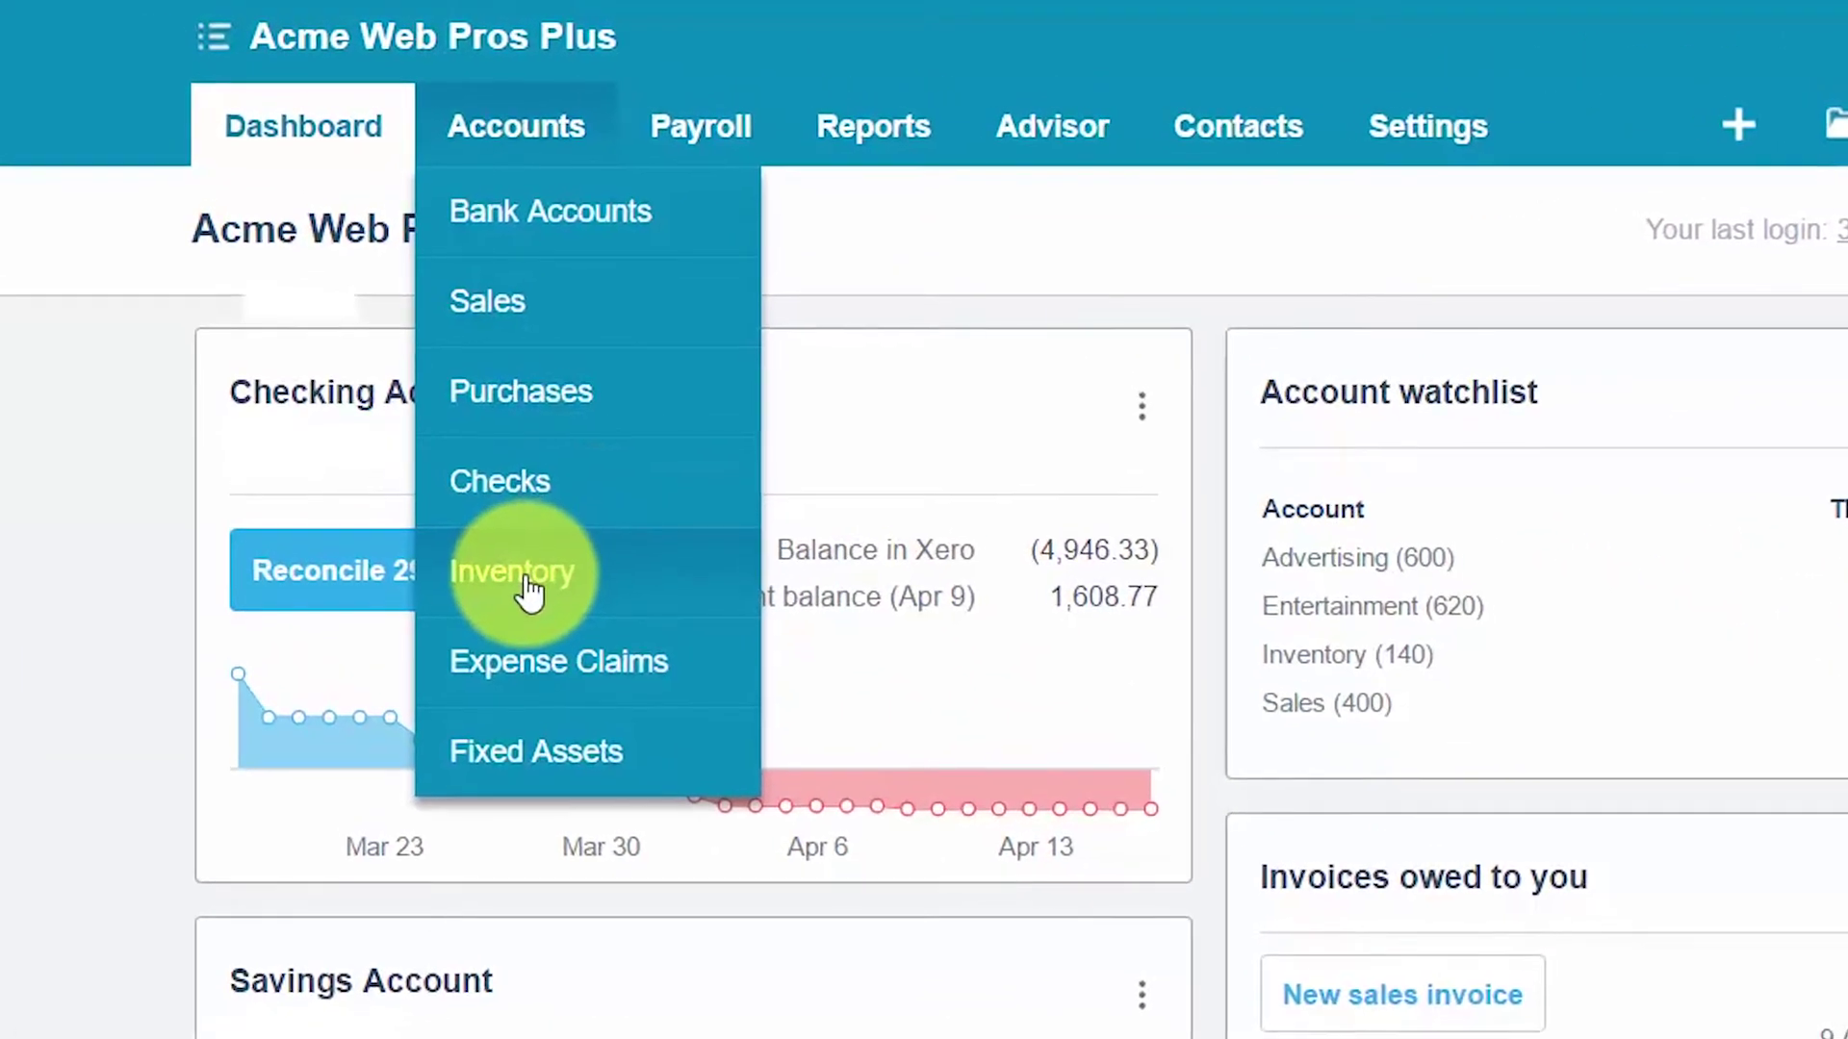
pyautogui.click(529, 589)
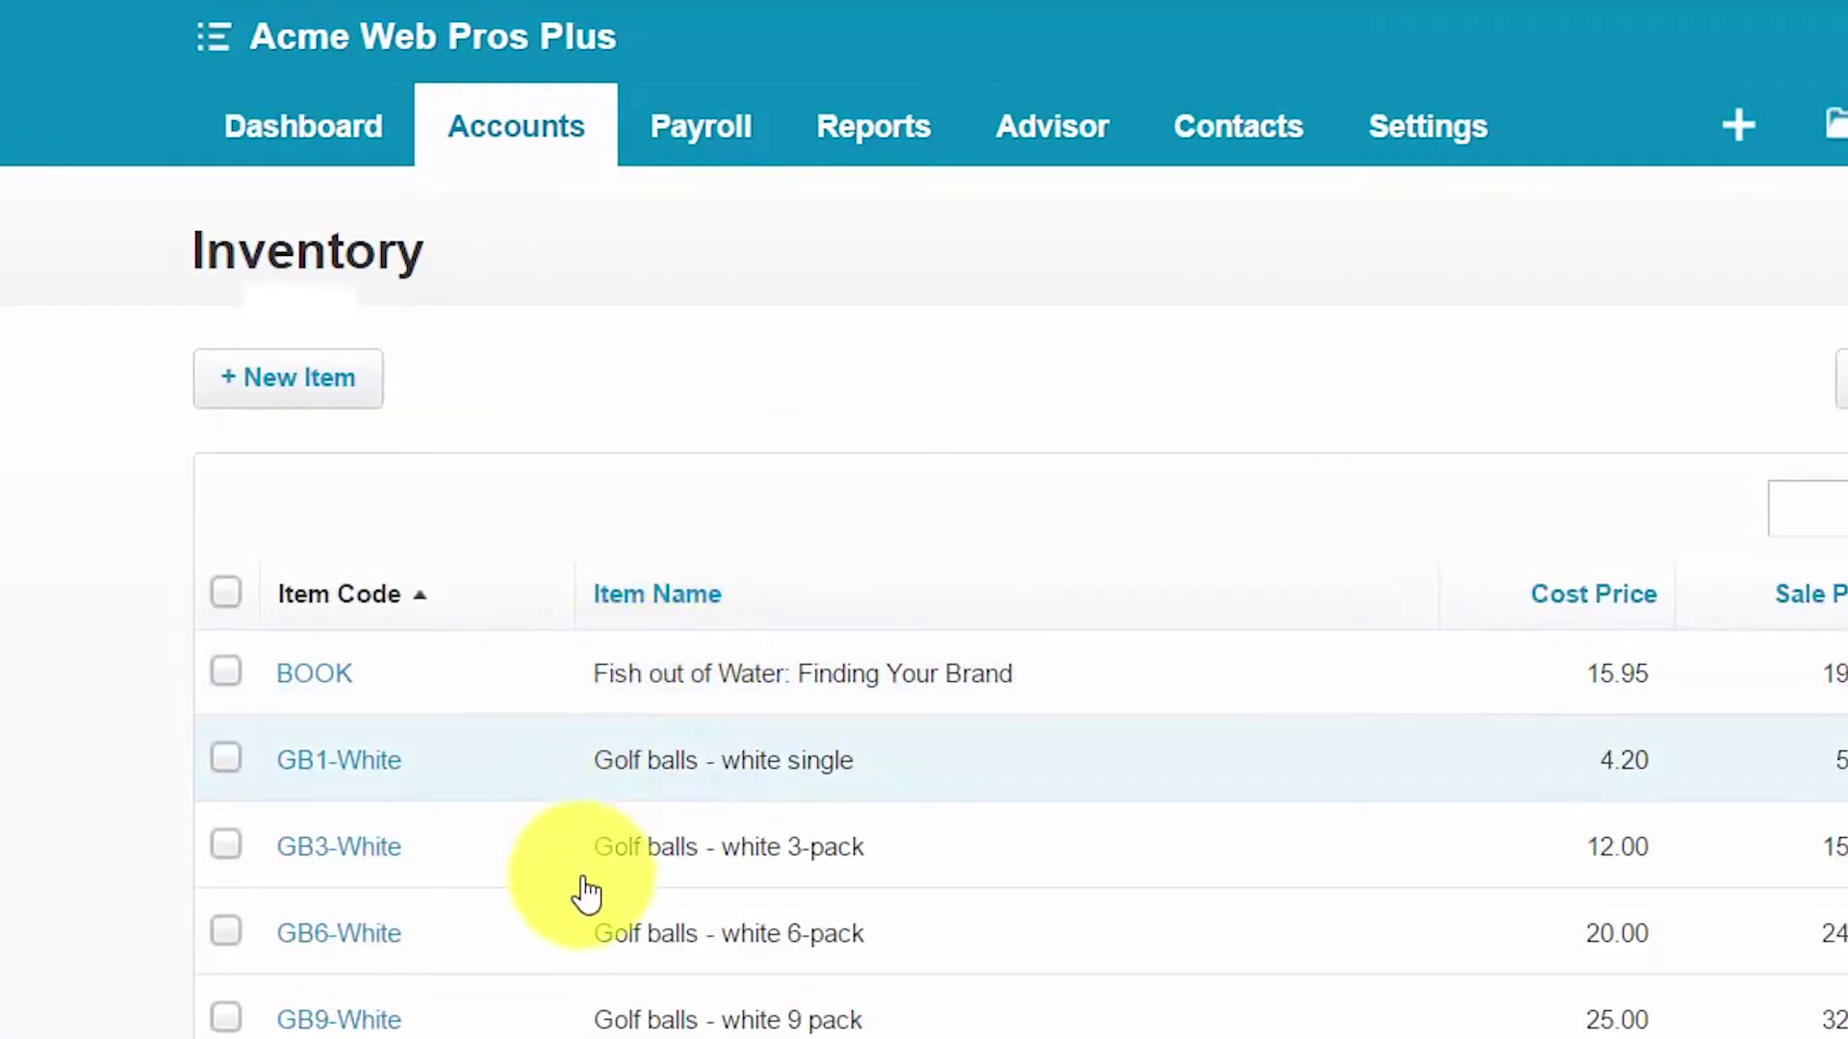
pyautogui.scroll(-2, 583, 893)
pyautogui.scroll(2, 581, 894)
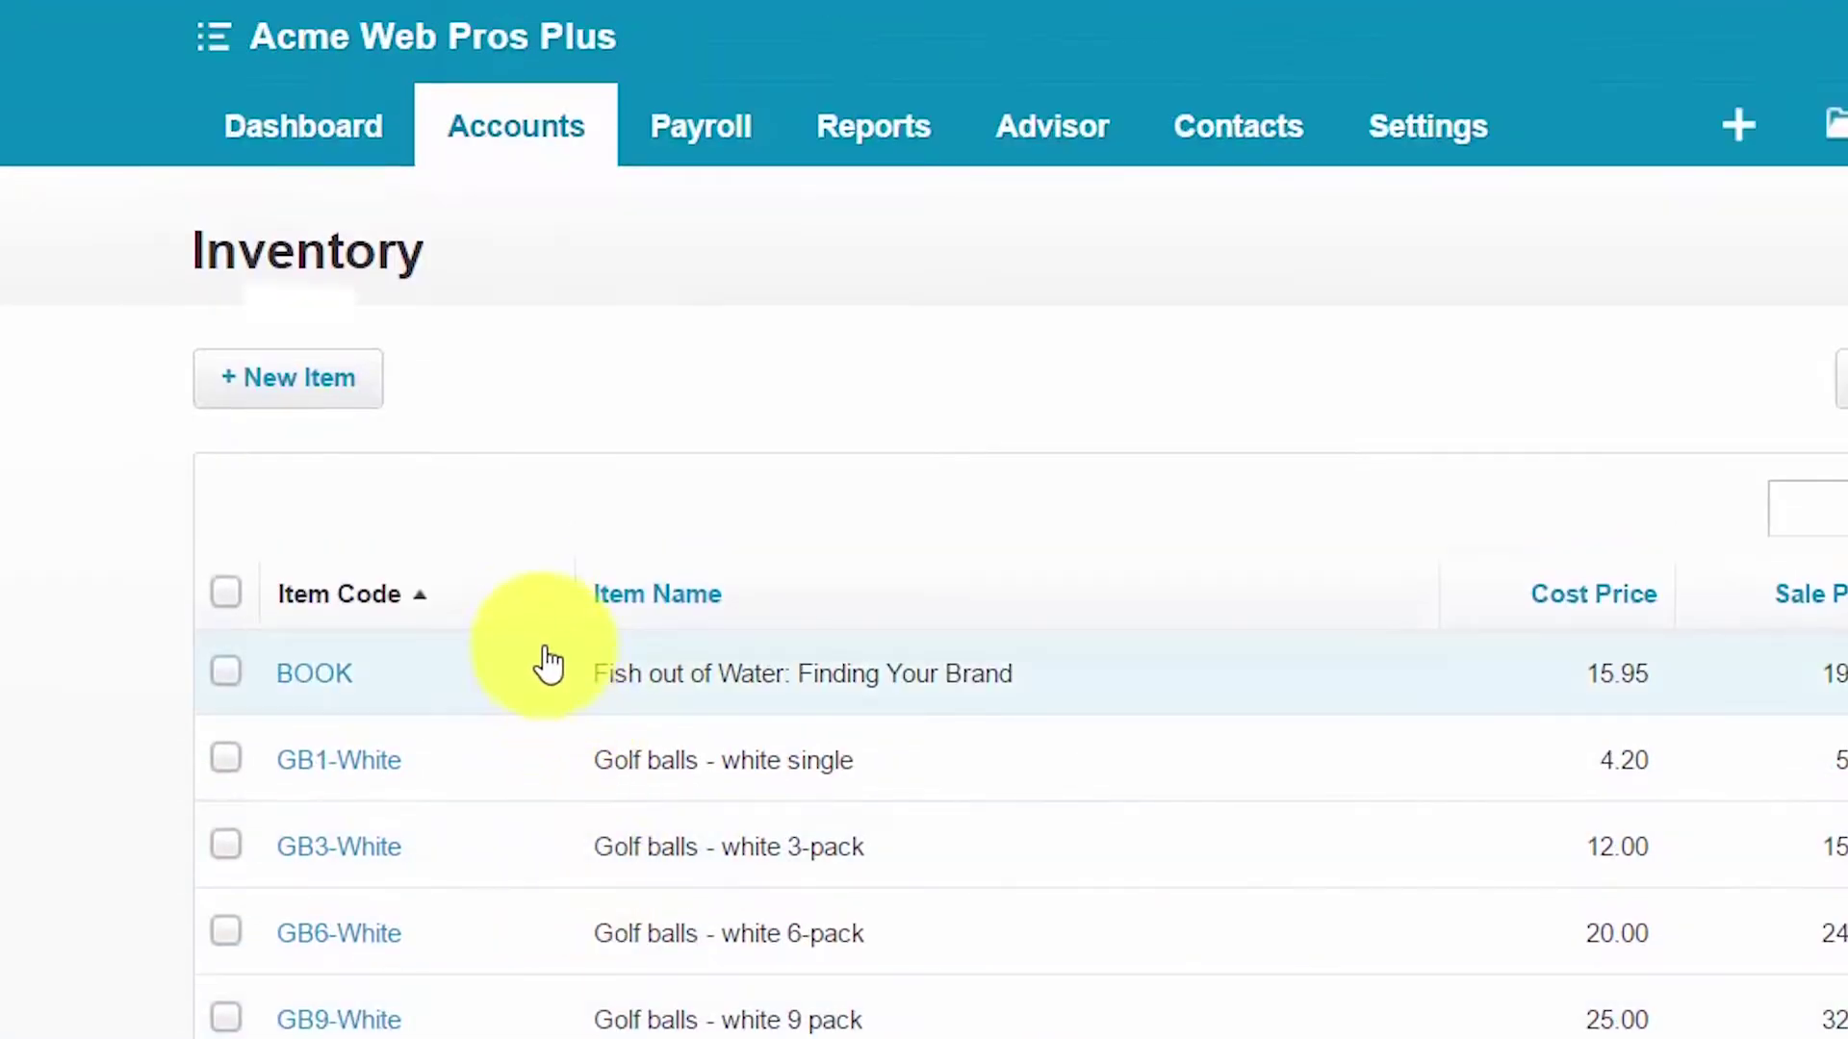
pyautogui.click(289, 395)
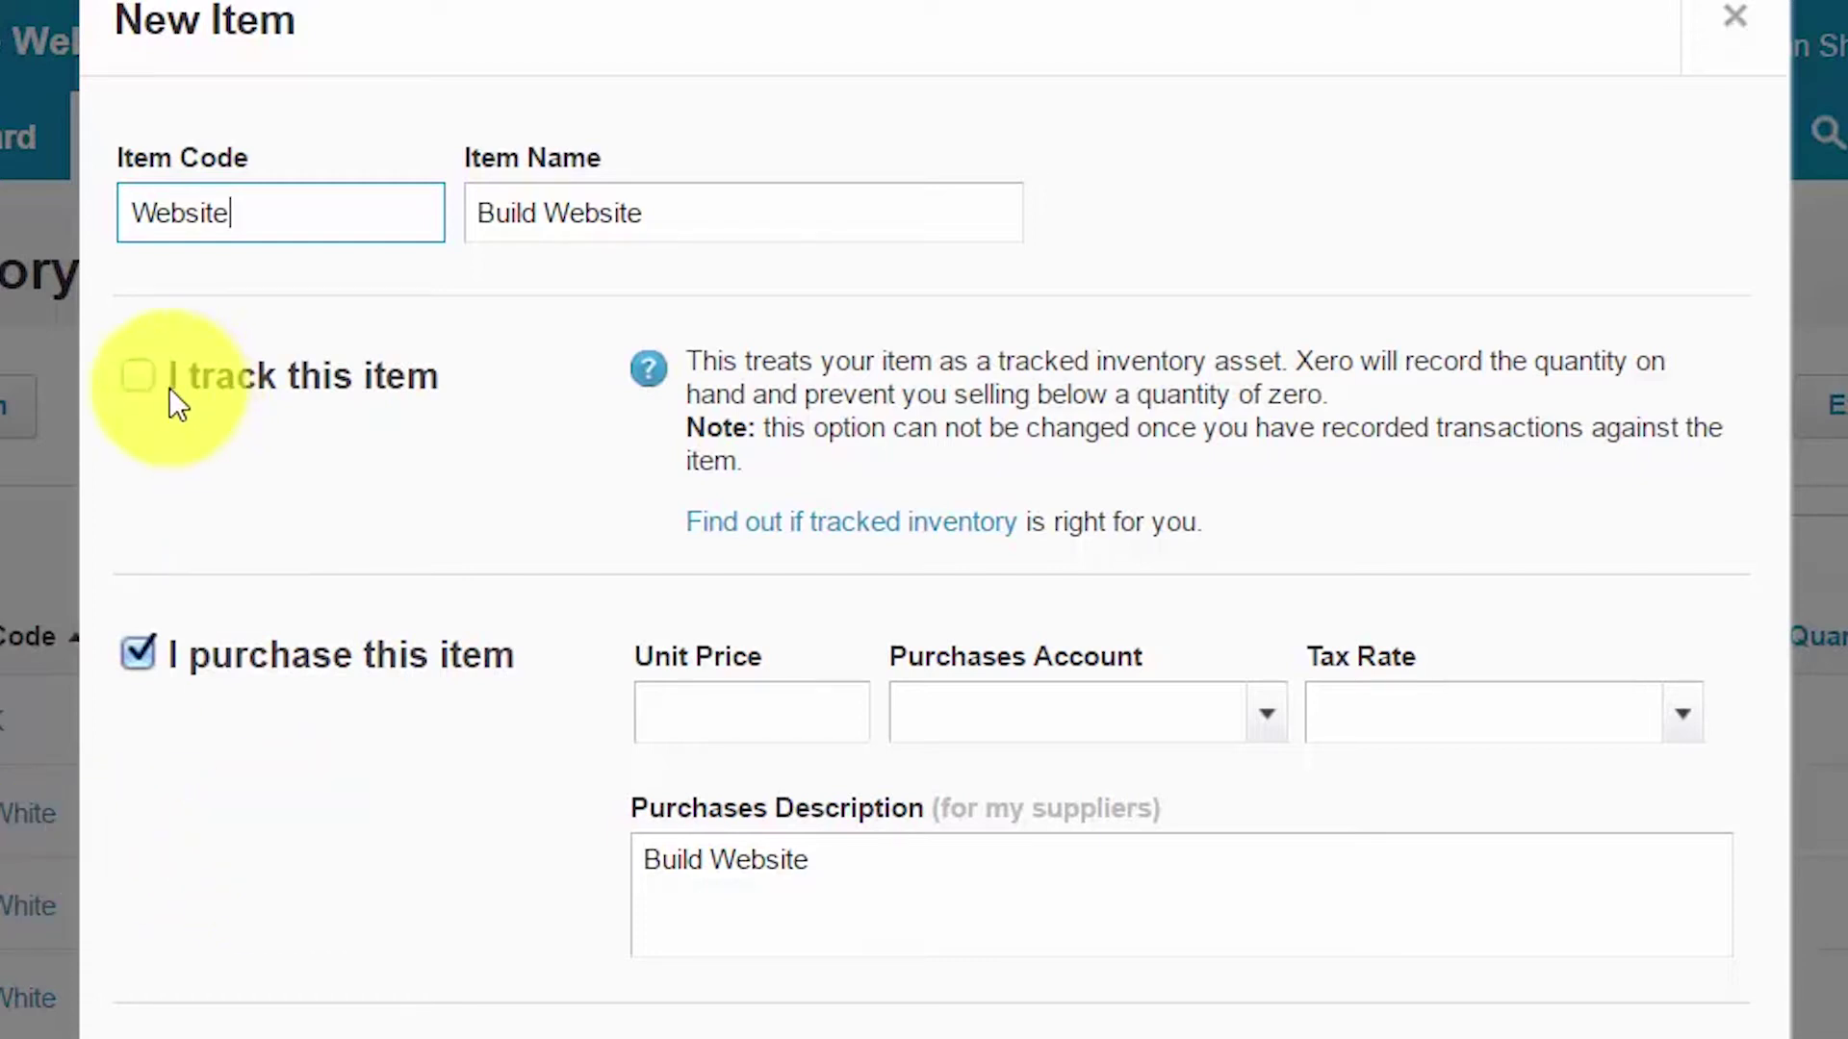
pyautogui.click(137, 376)
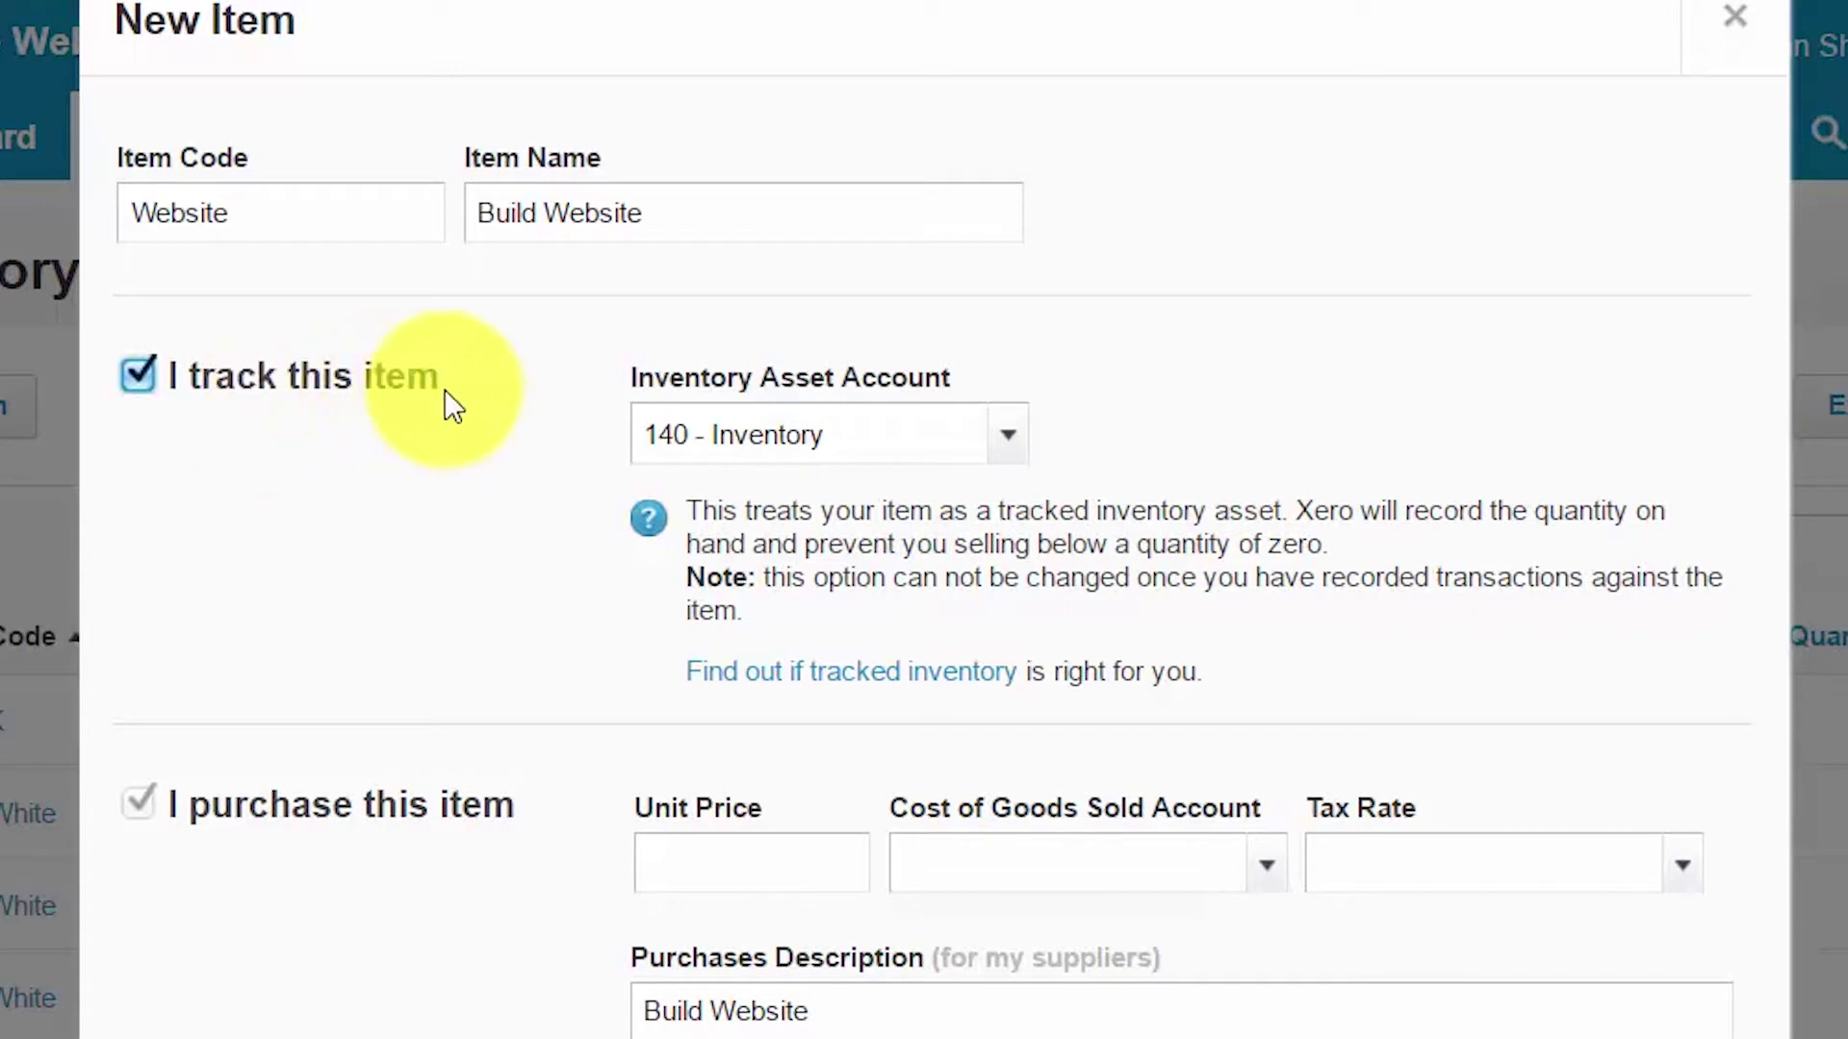
pyautogui.click(961, 436)
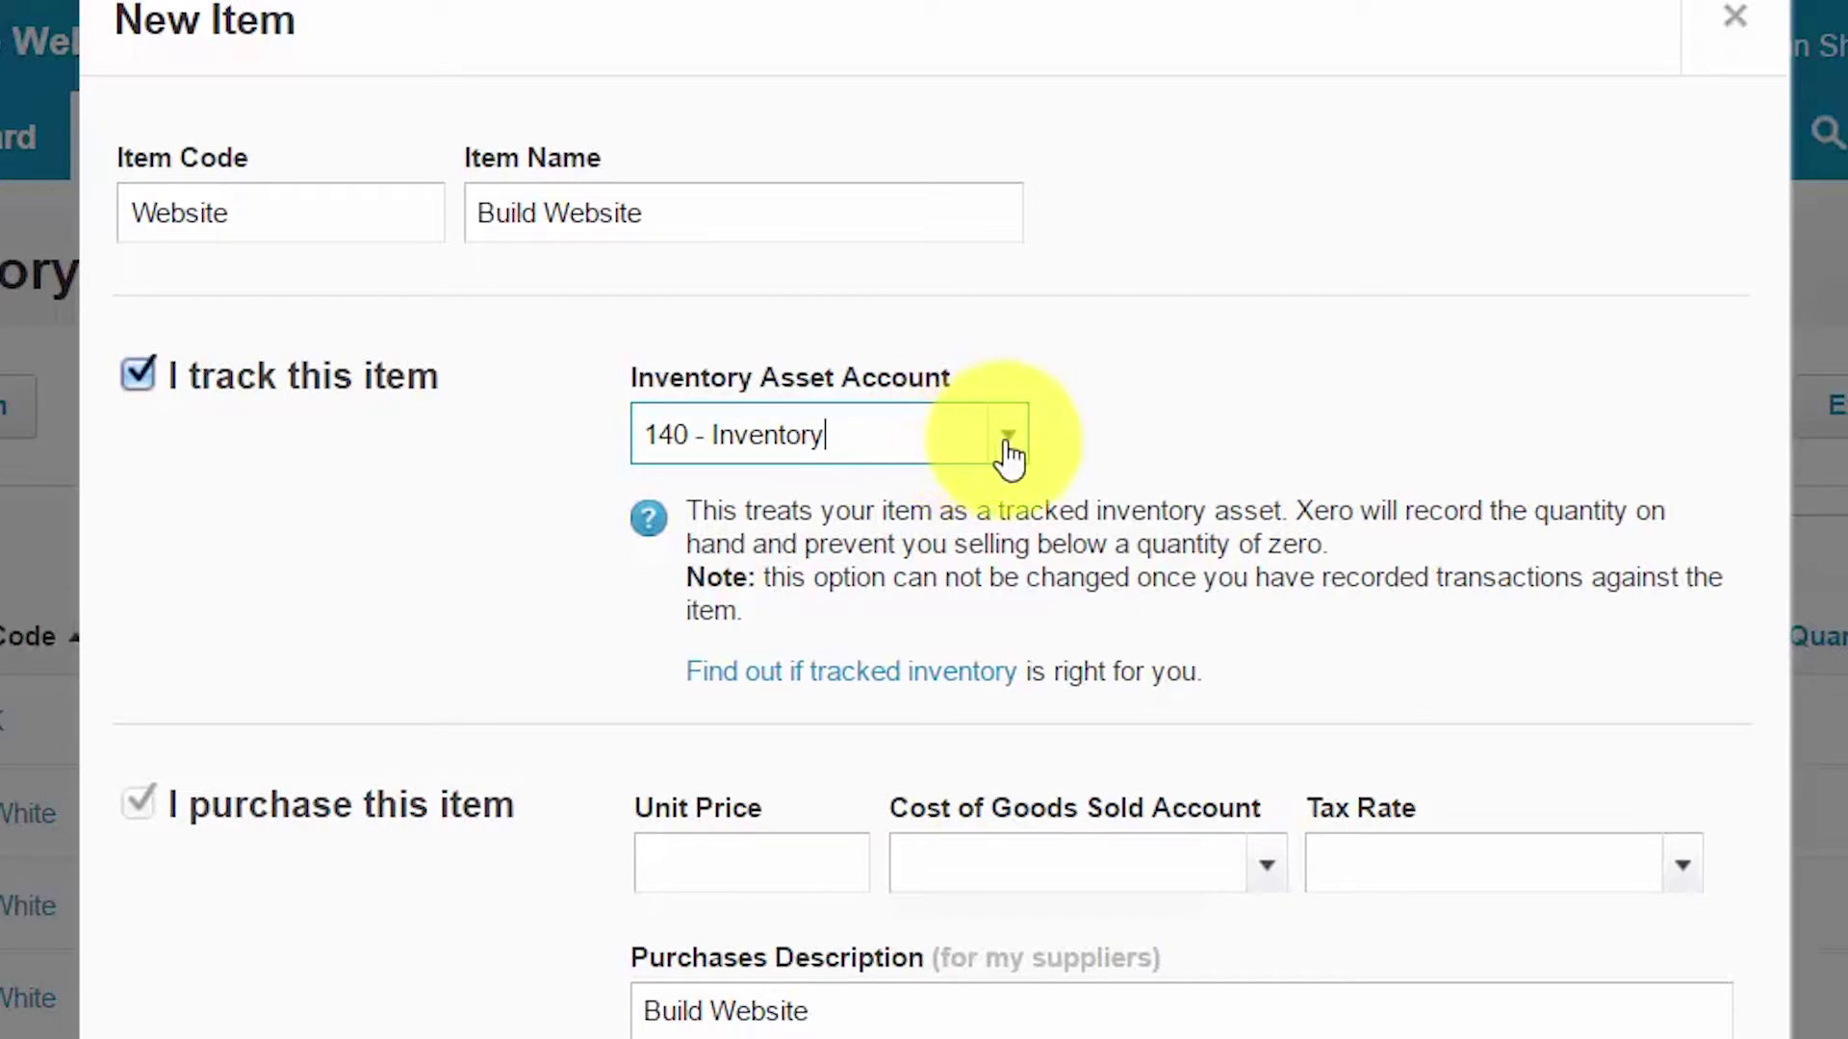
pyautogui.click(1006, 441)
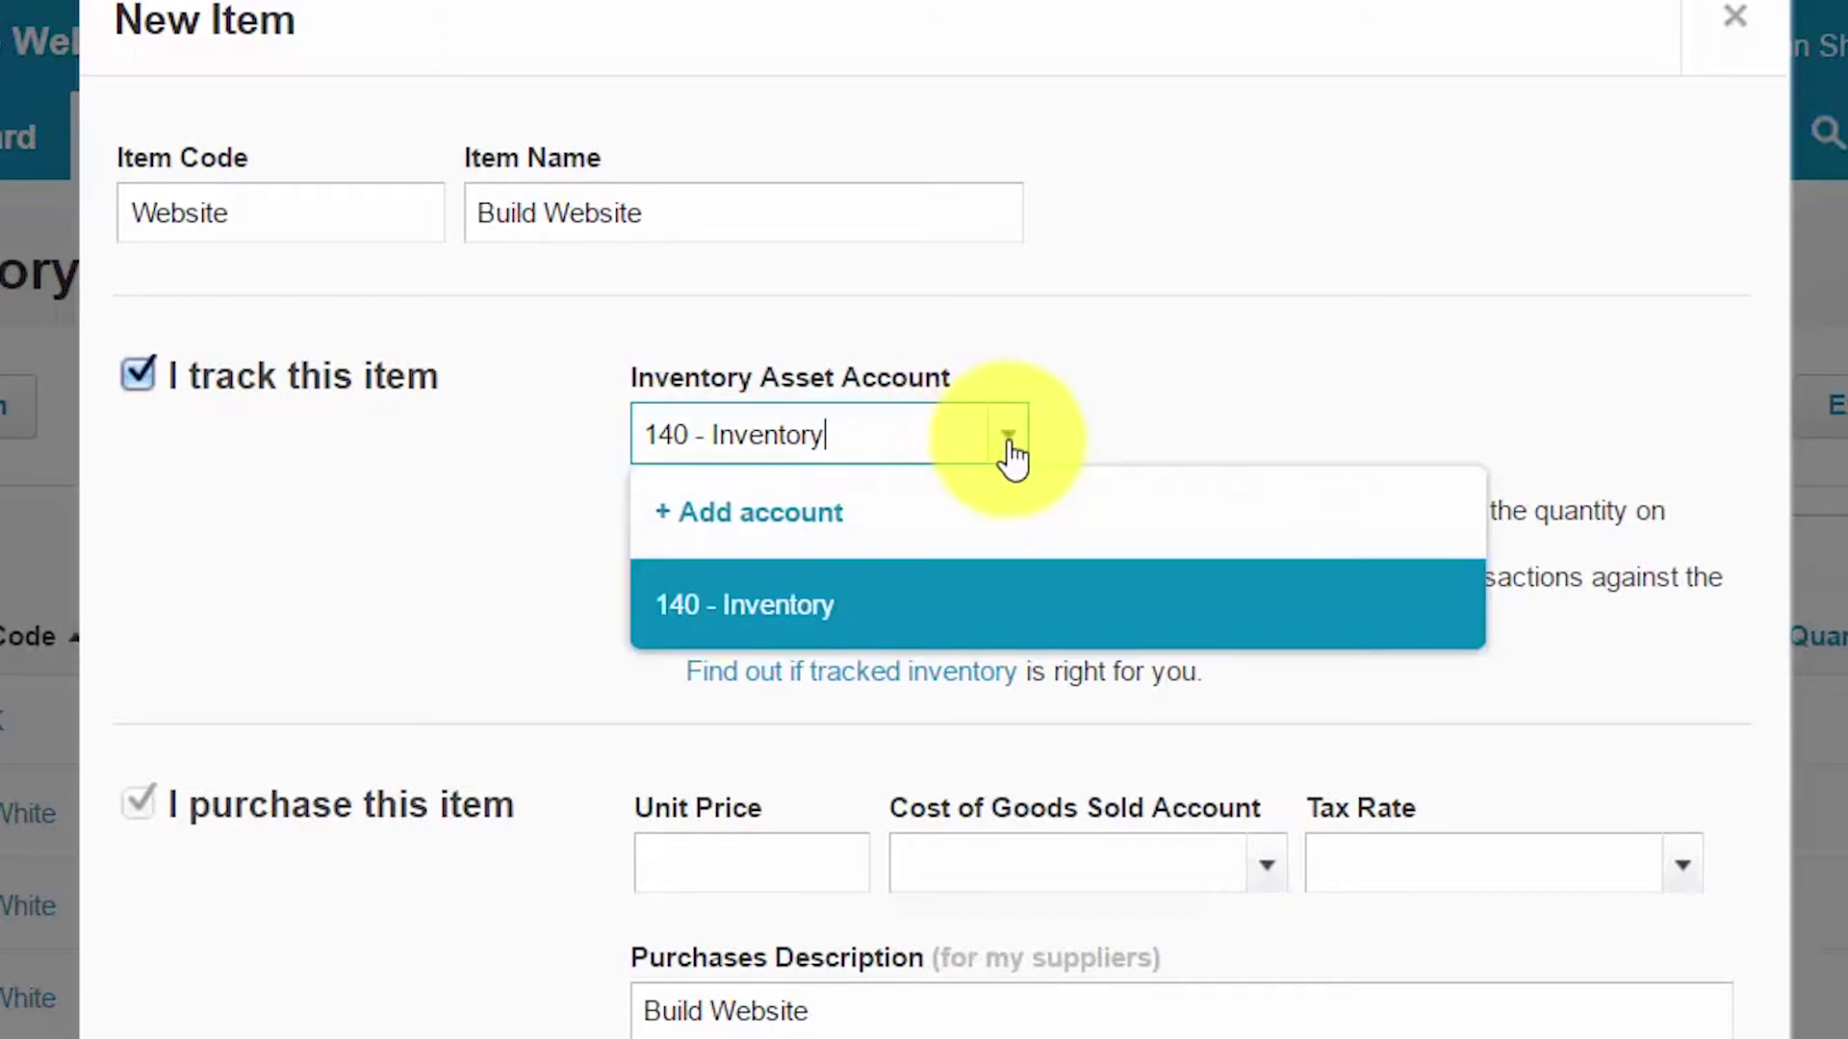
pyautogui.click(852, 630)
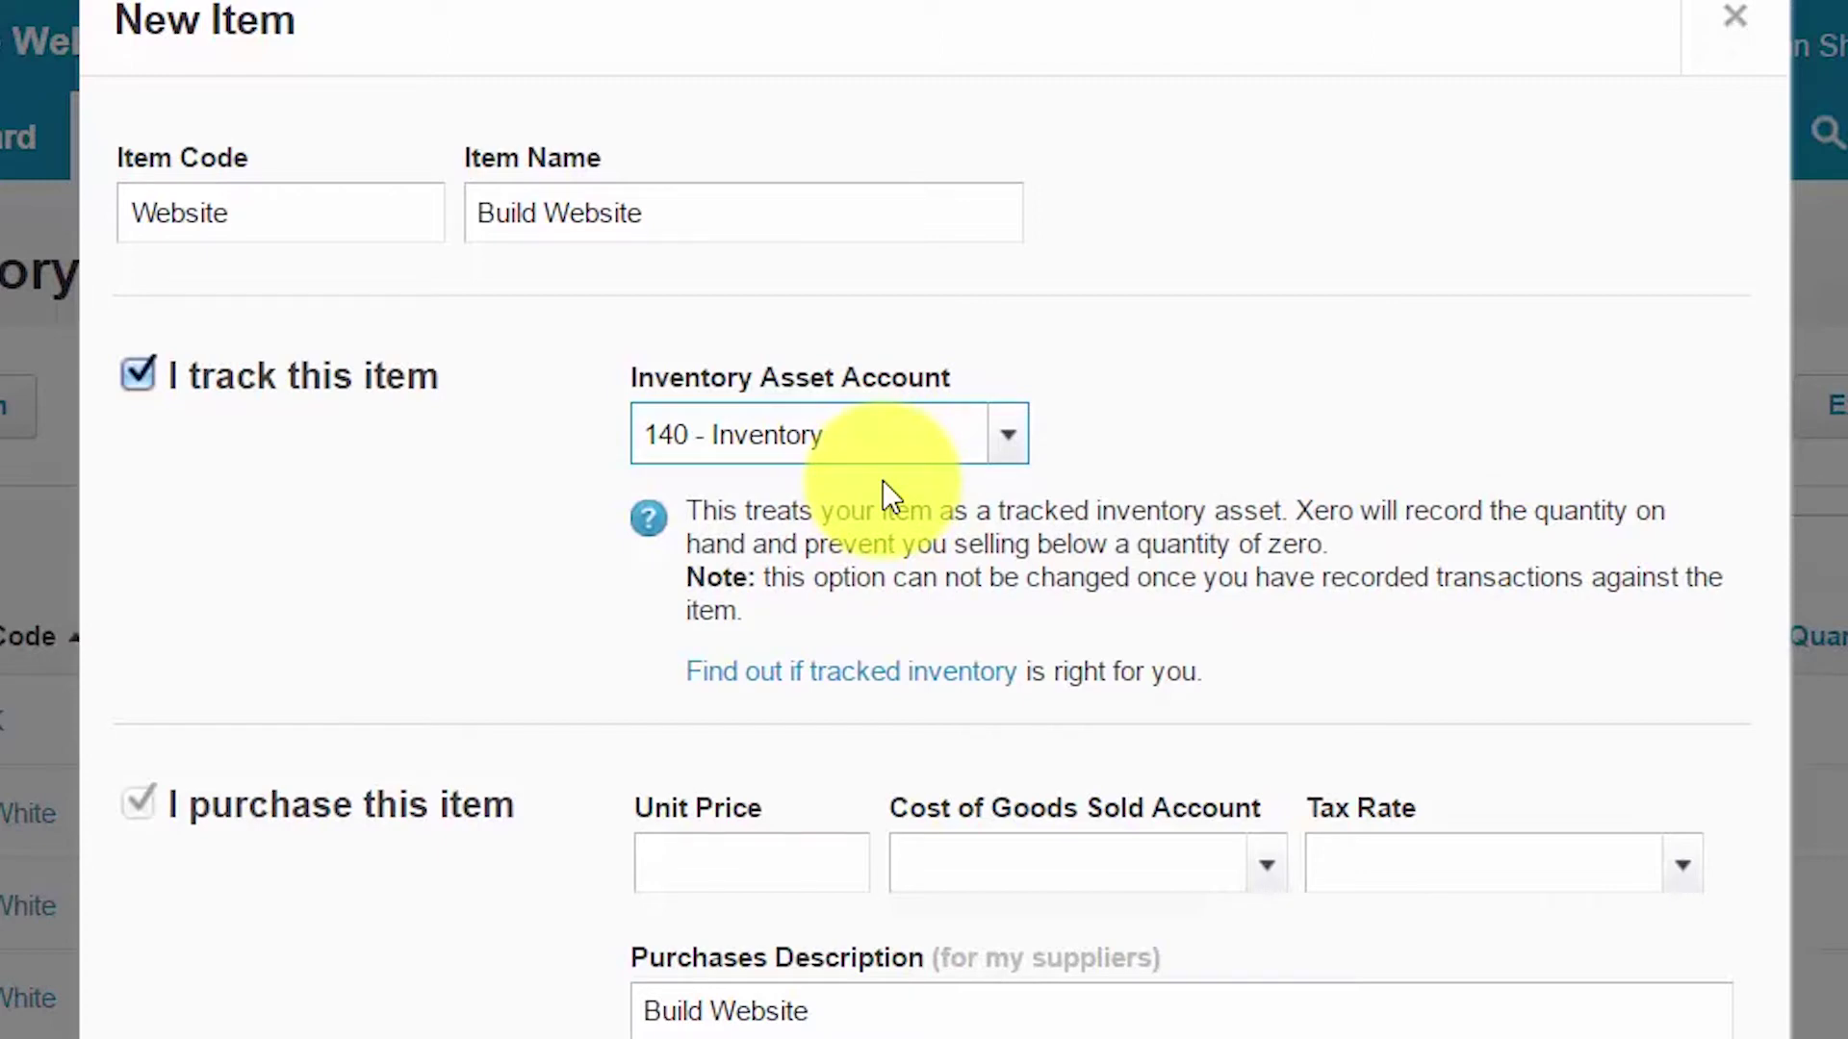
pyautogui.click(130, 376)
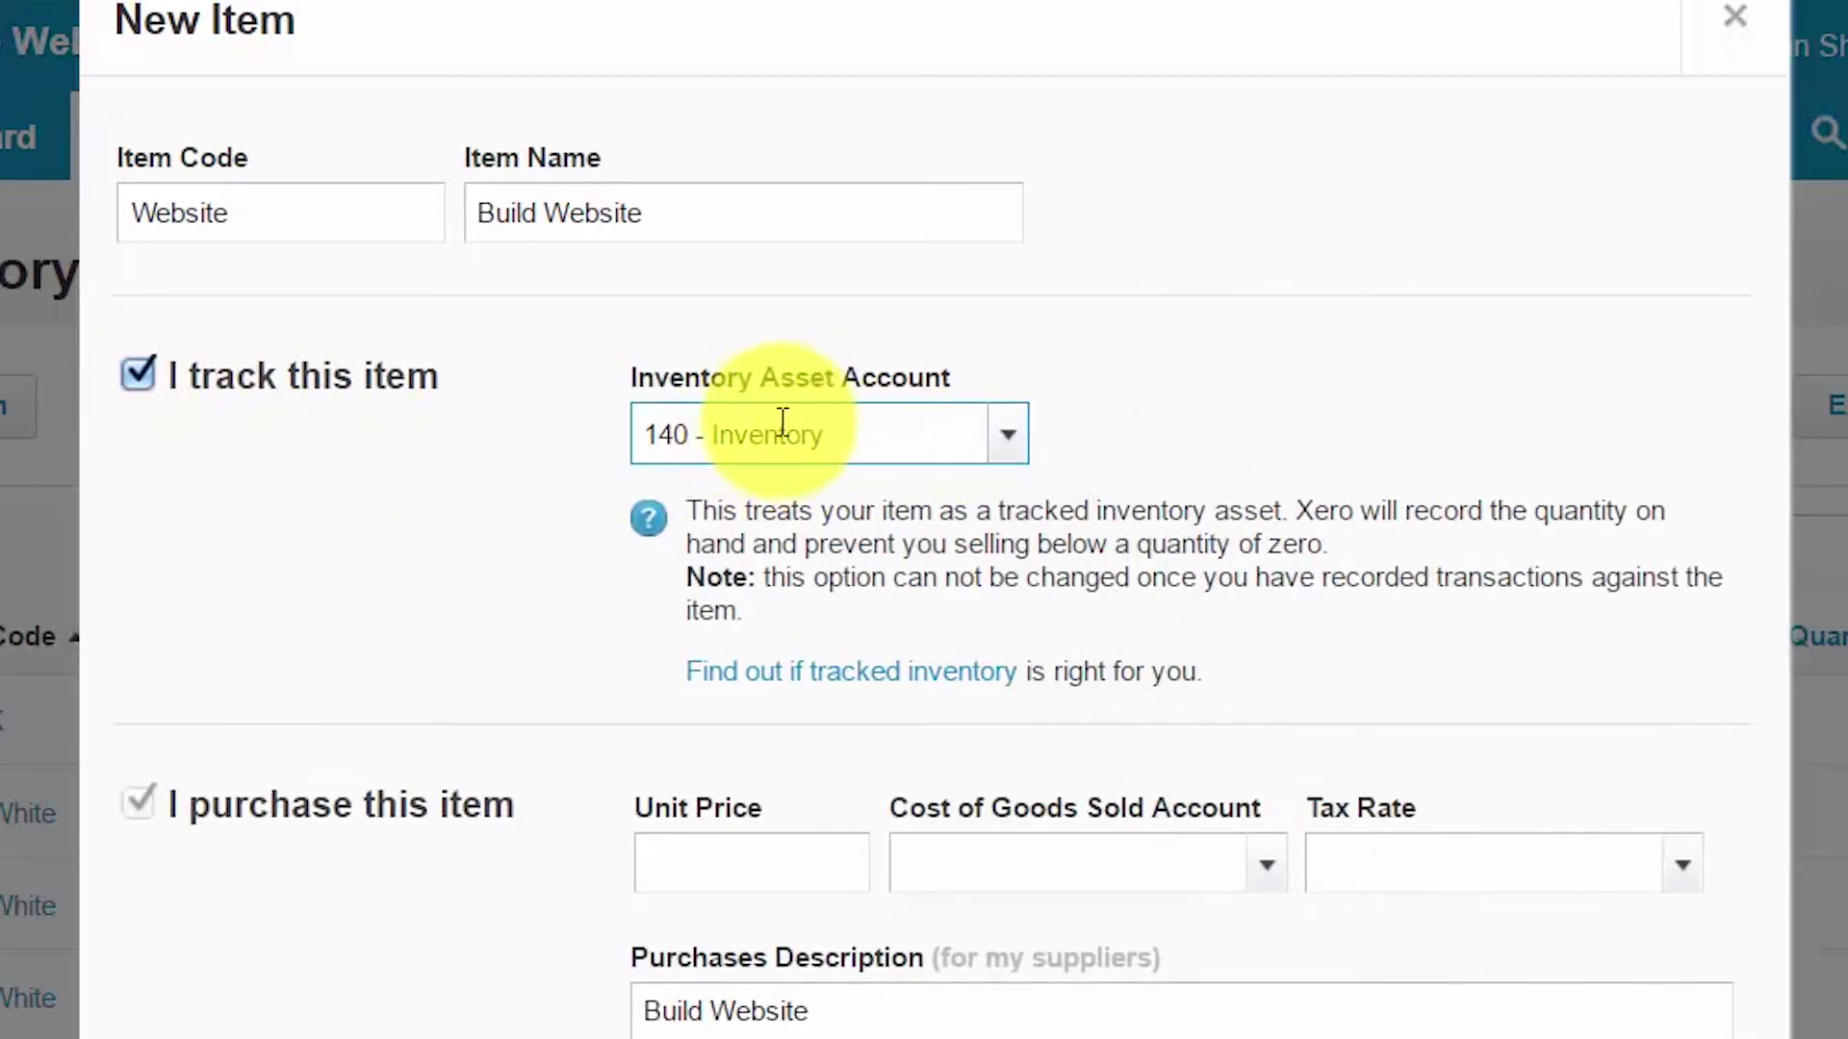
pyautogui.click(135, 374)
# Keep the item marked as sold, check its sales unit price, account, tax rate and description, and save the new item
pyautogui.scroll(-2, 162, 610)
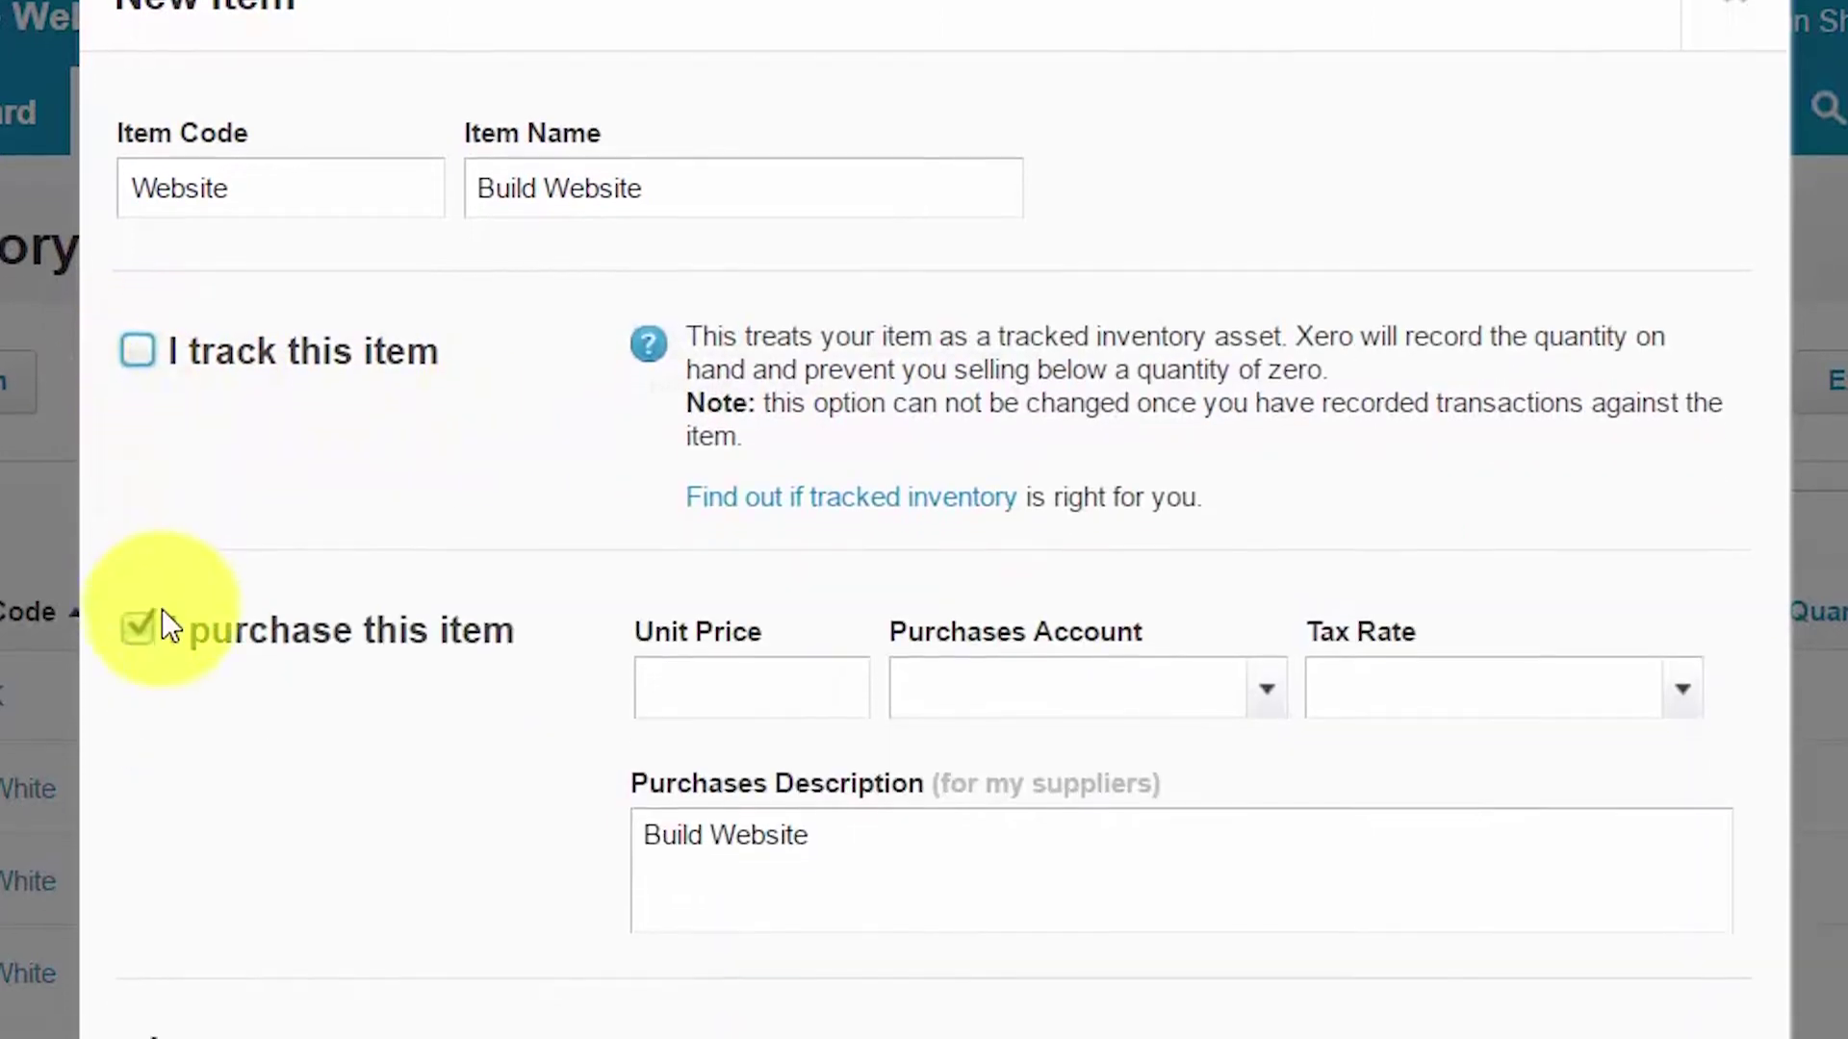
pyautogui.scroll(-2, 407, 452)
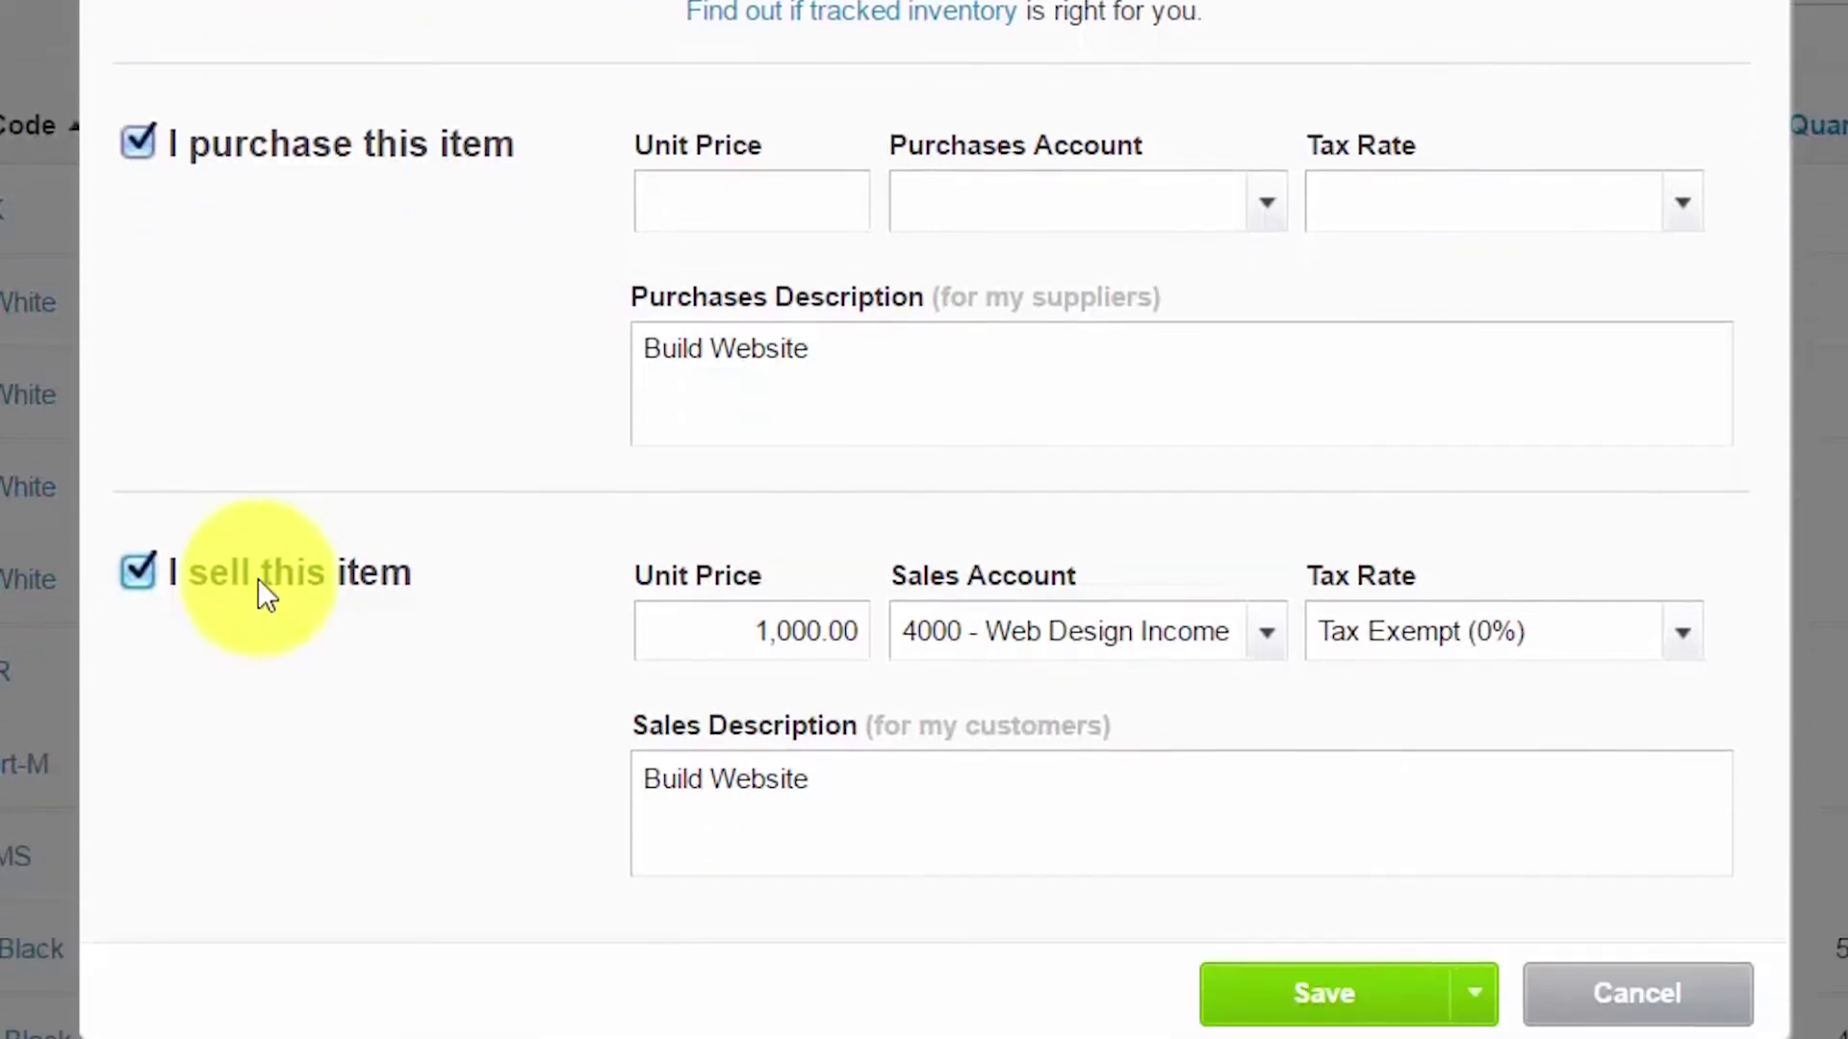
pyautogui.click(326, 728)
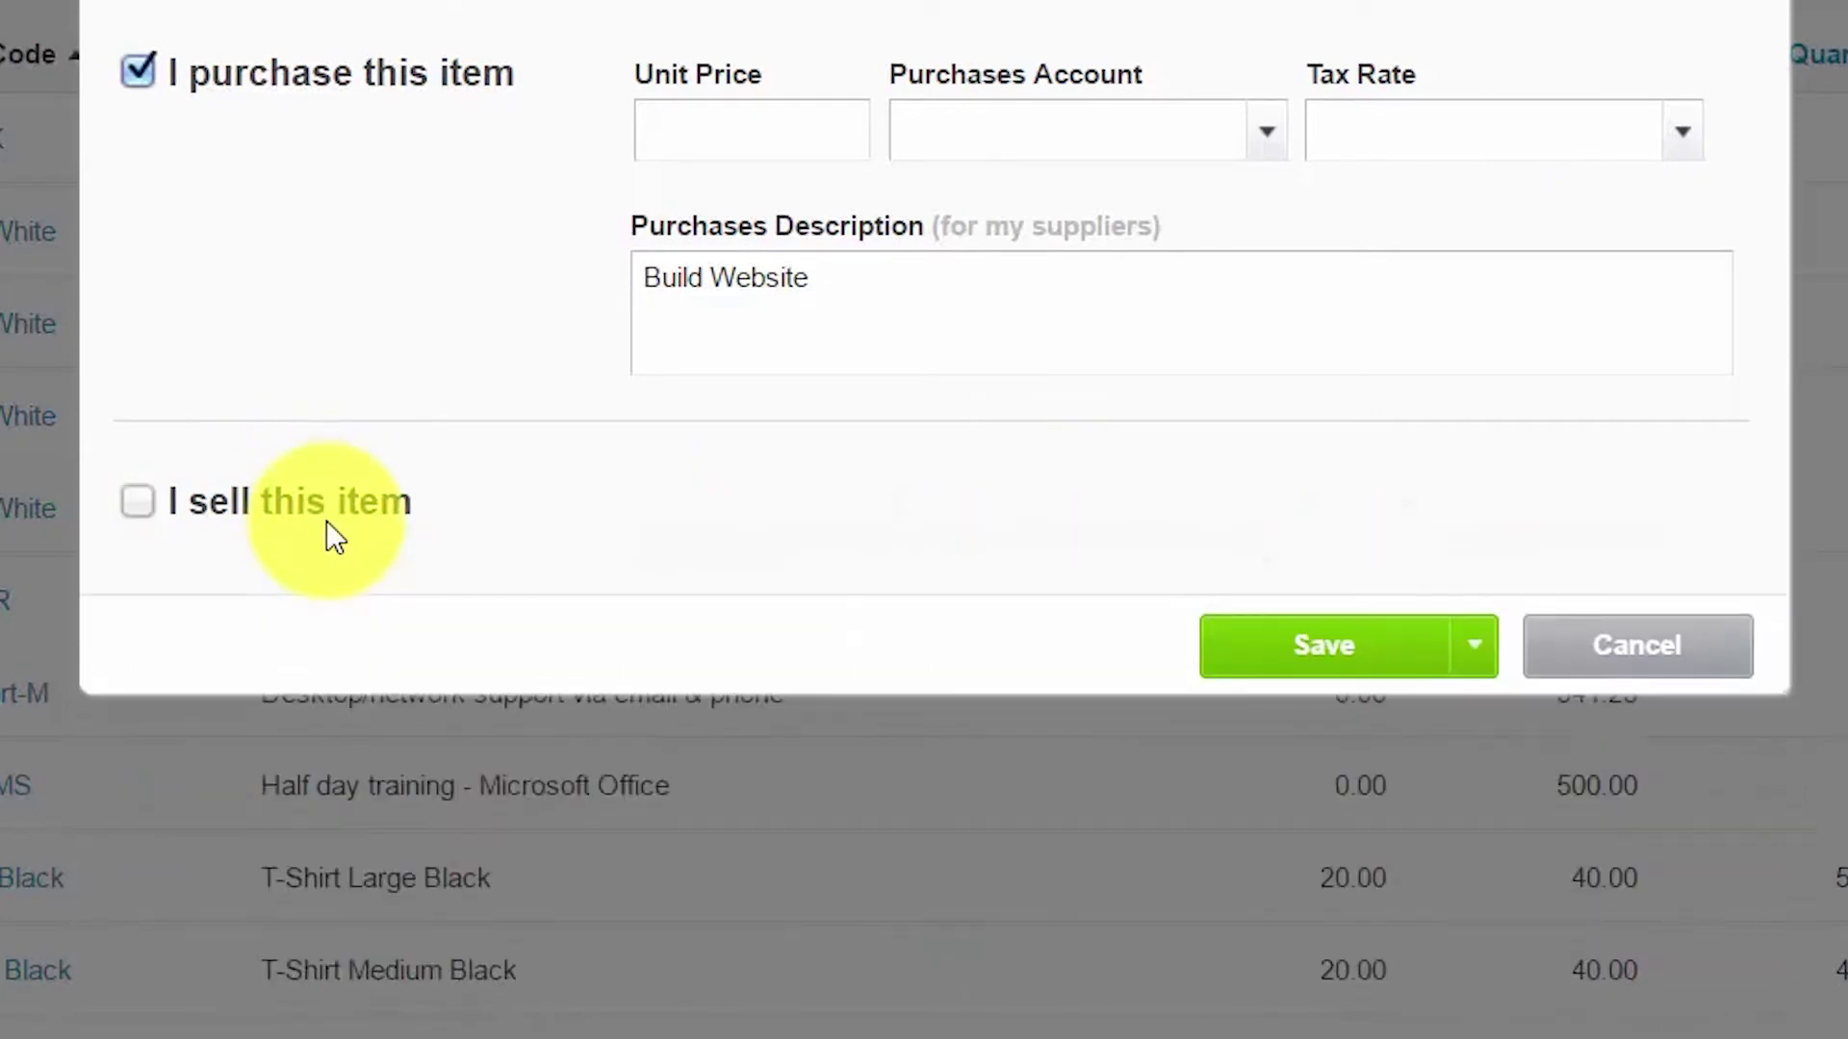
pyautogui.click(326, 521)
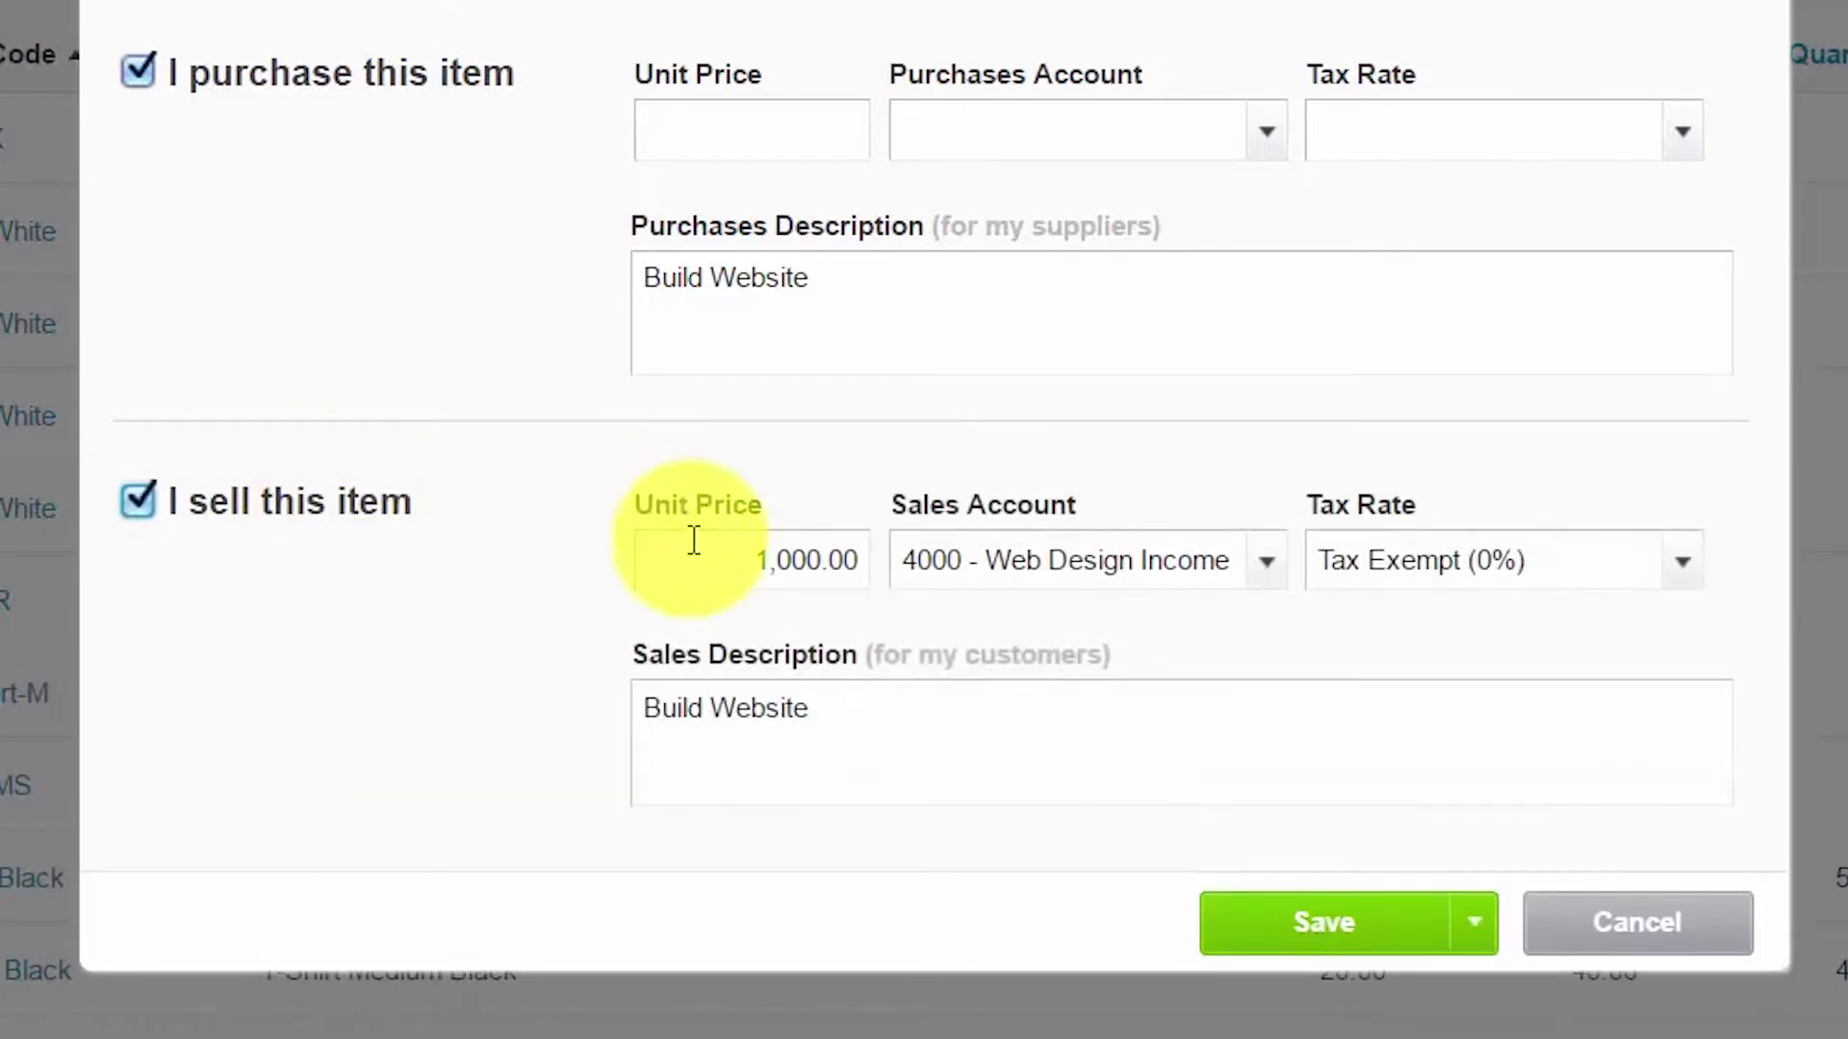
pyautogui.click(696, 574)
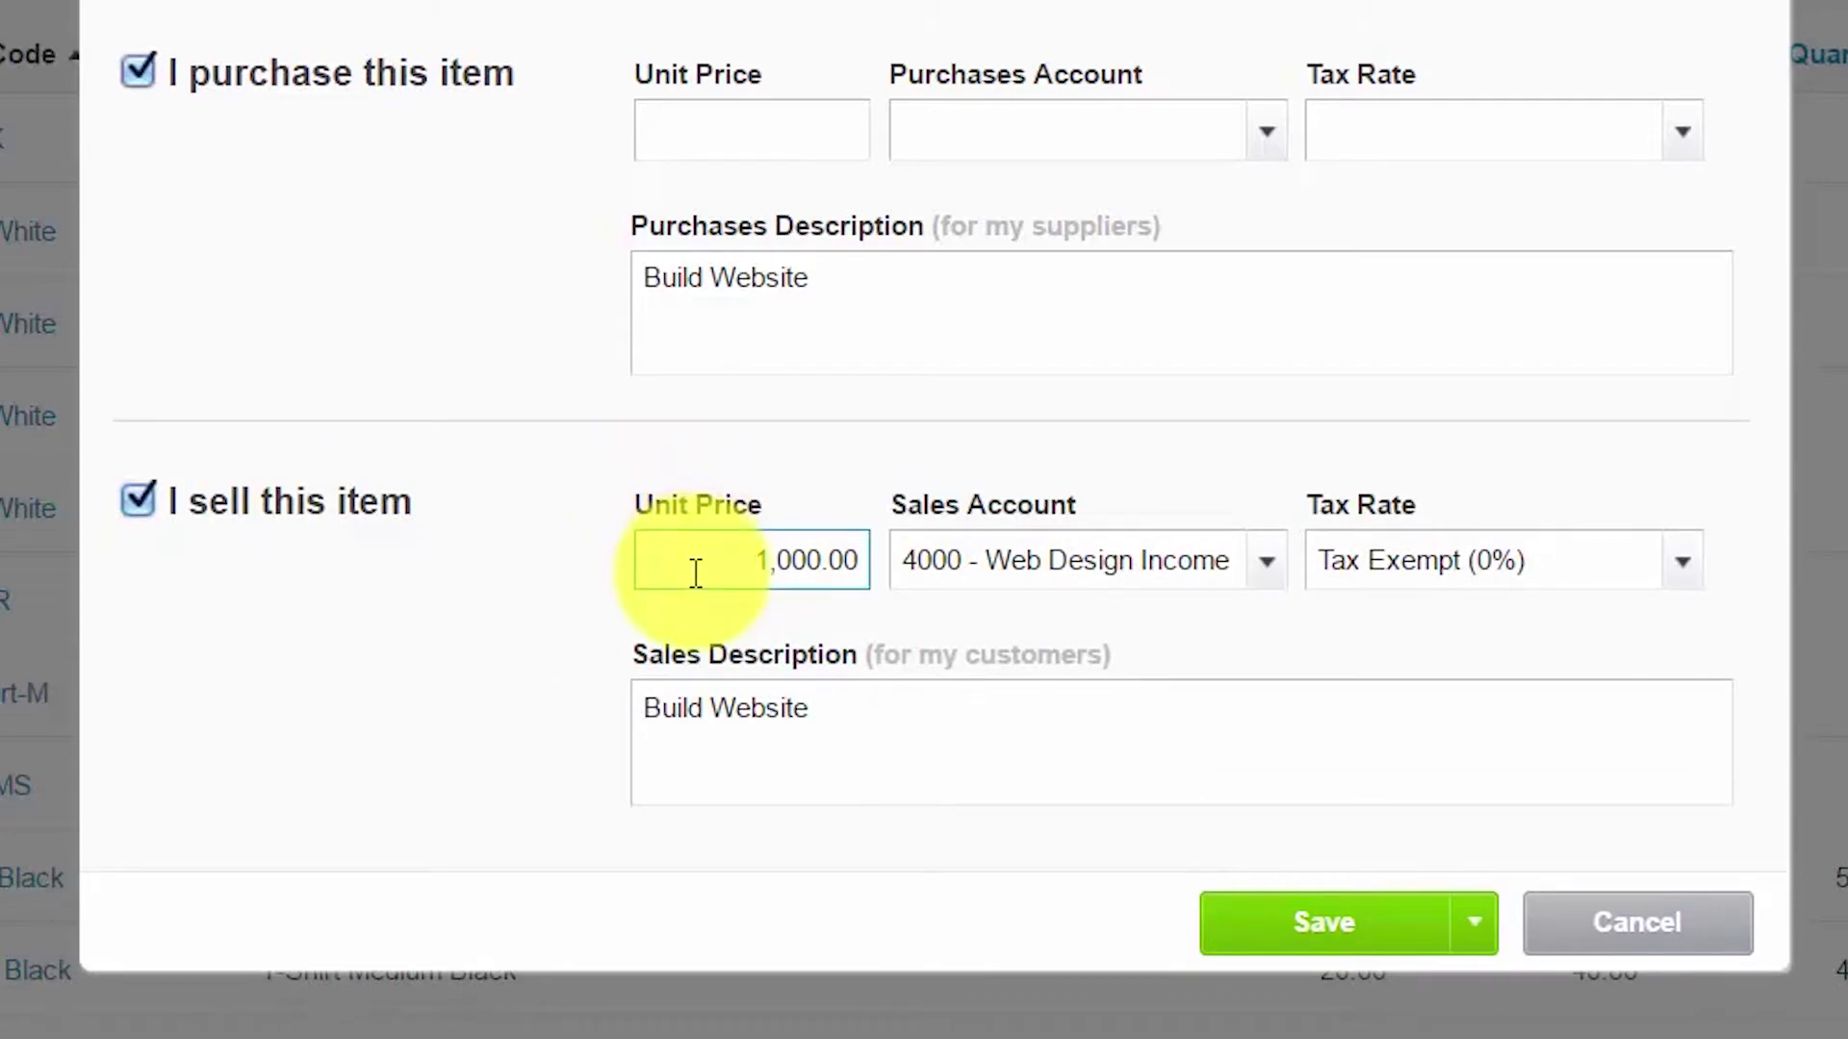
pyautogui.click(1231, 562)
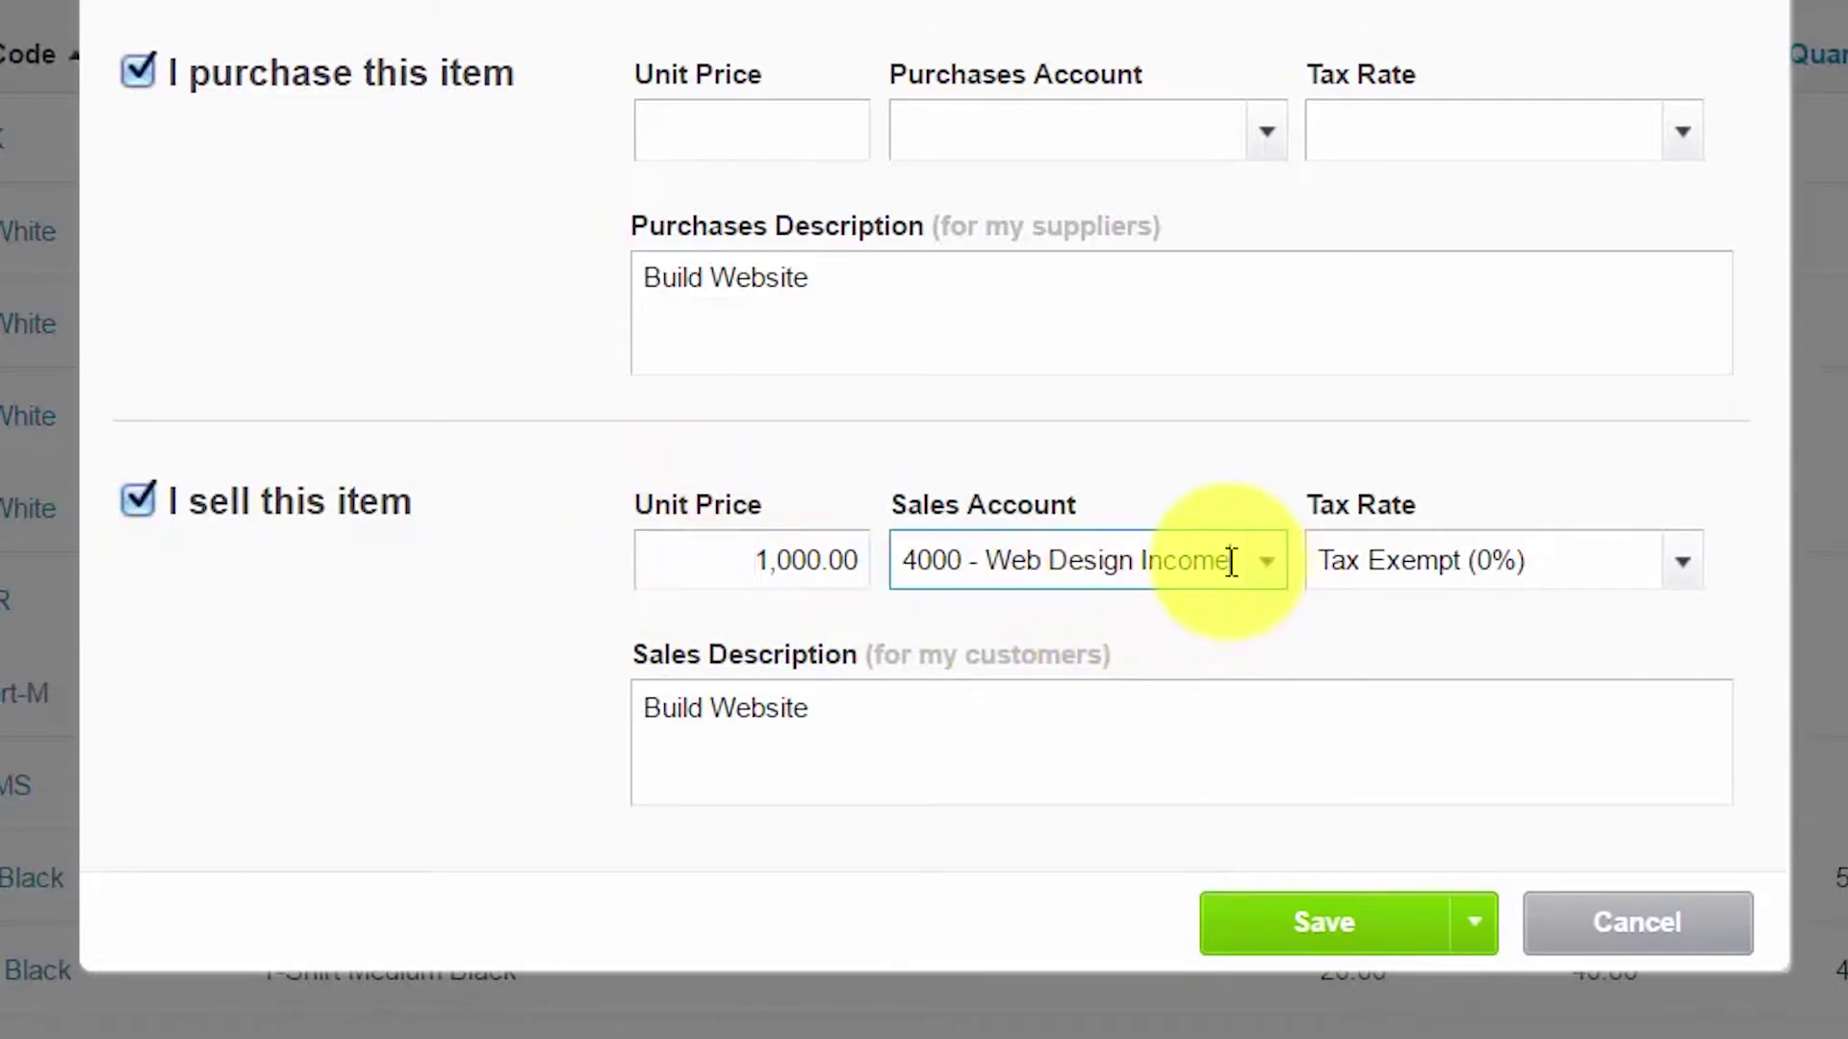
pyautogui.click(1630, 581)
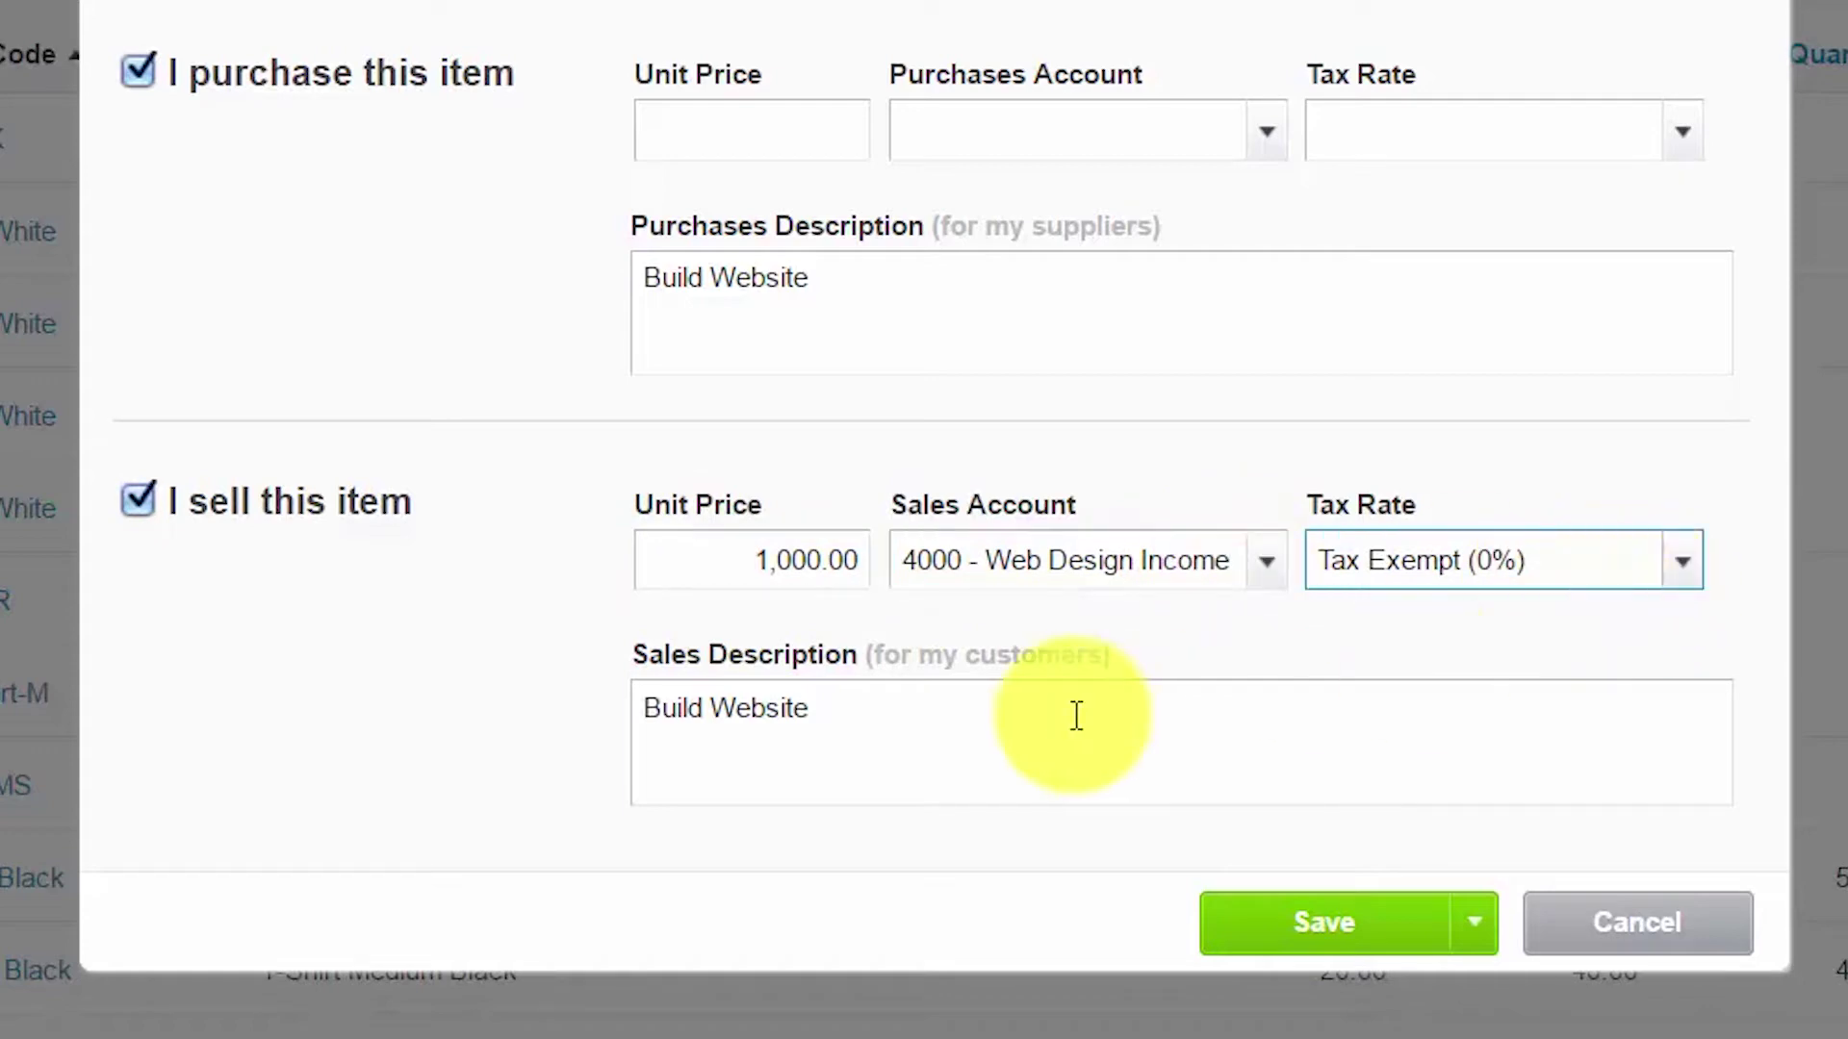
pyautogui.click(927, 710)
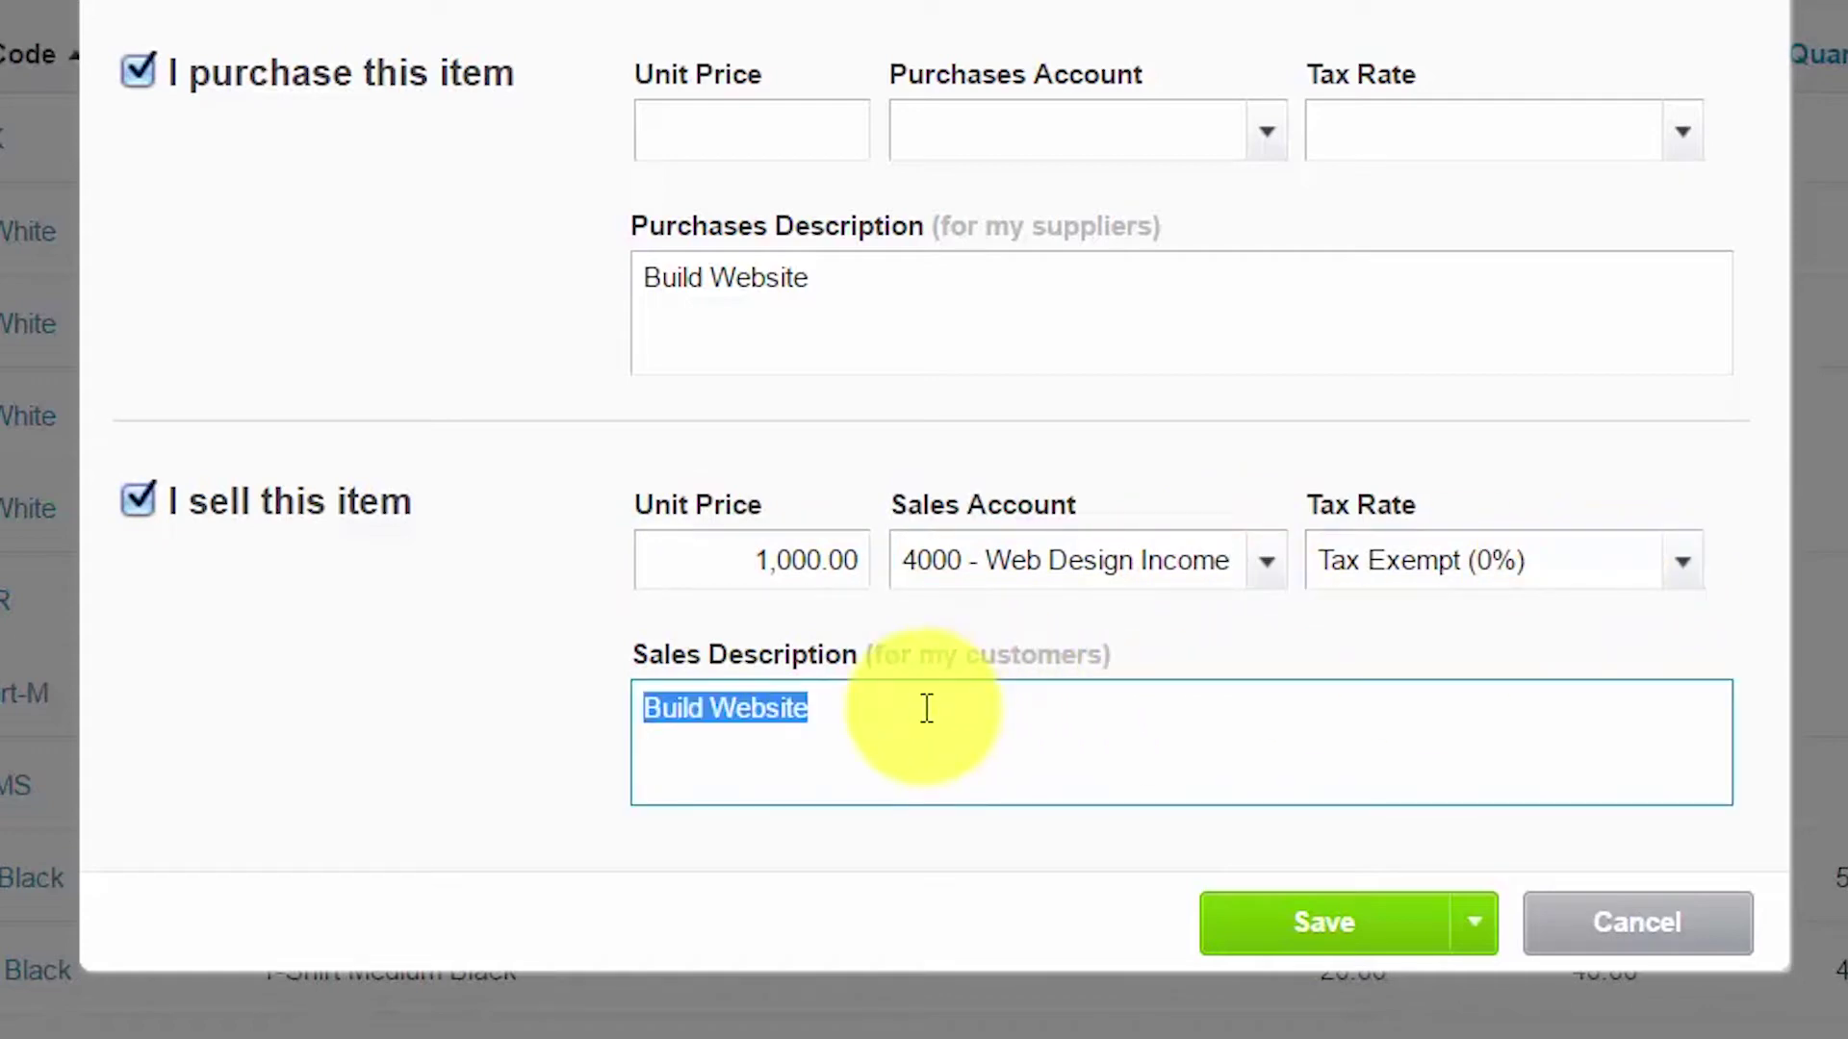
pyautogui.click(926, 709)
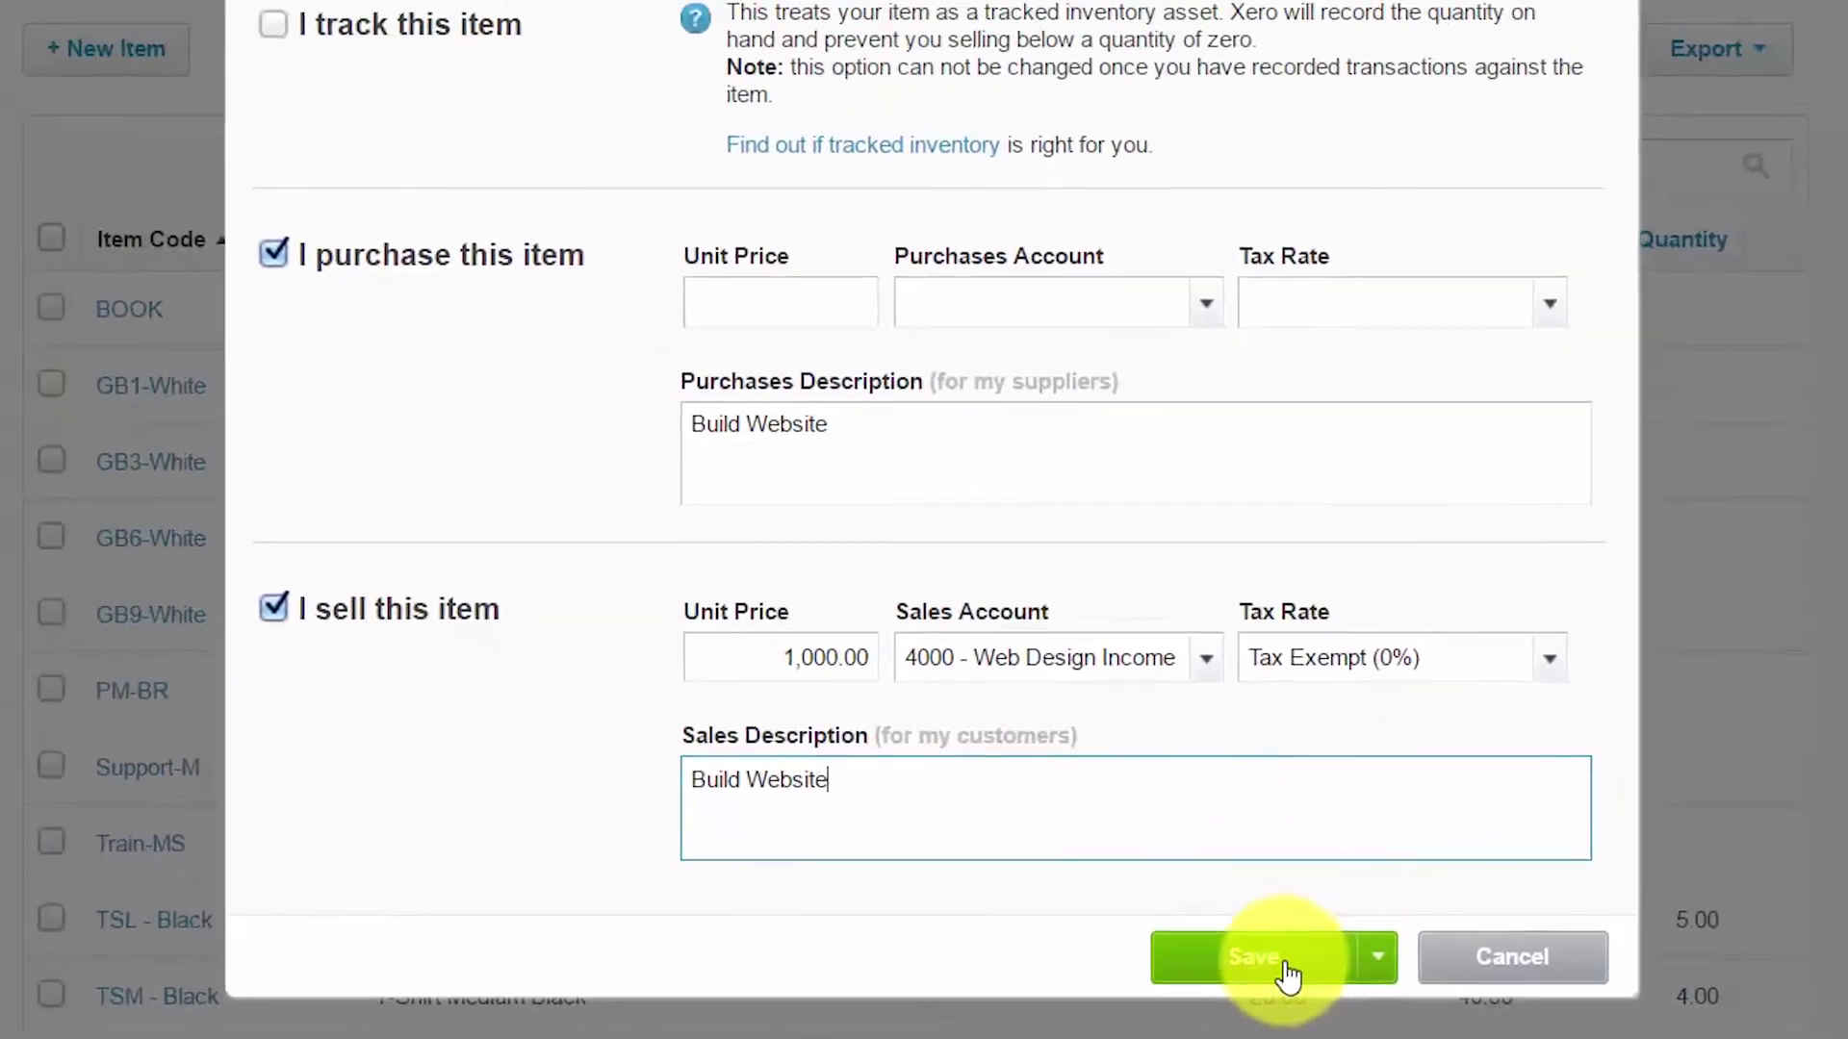
pyautogui.click(1212, 1004)
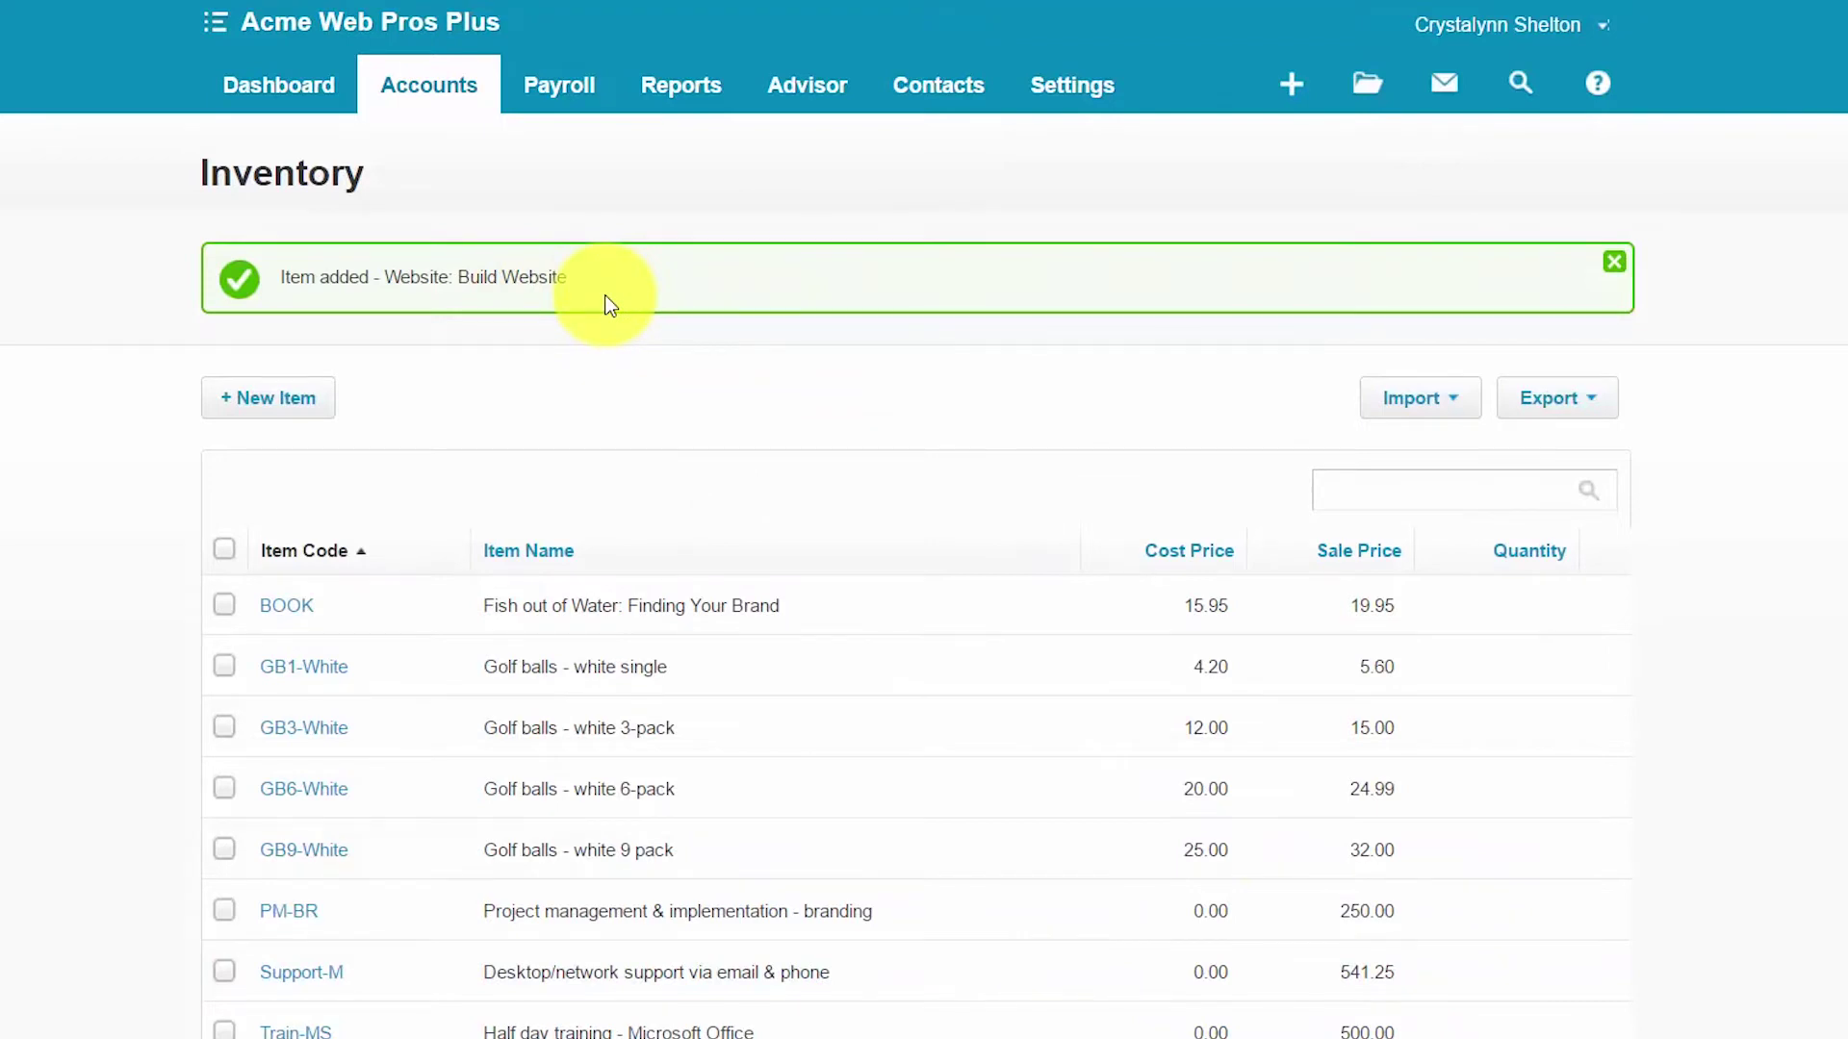
# Go back through the dashboard to the inventory list and open the Website item to view its details
pyautogui.click(286, 96)
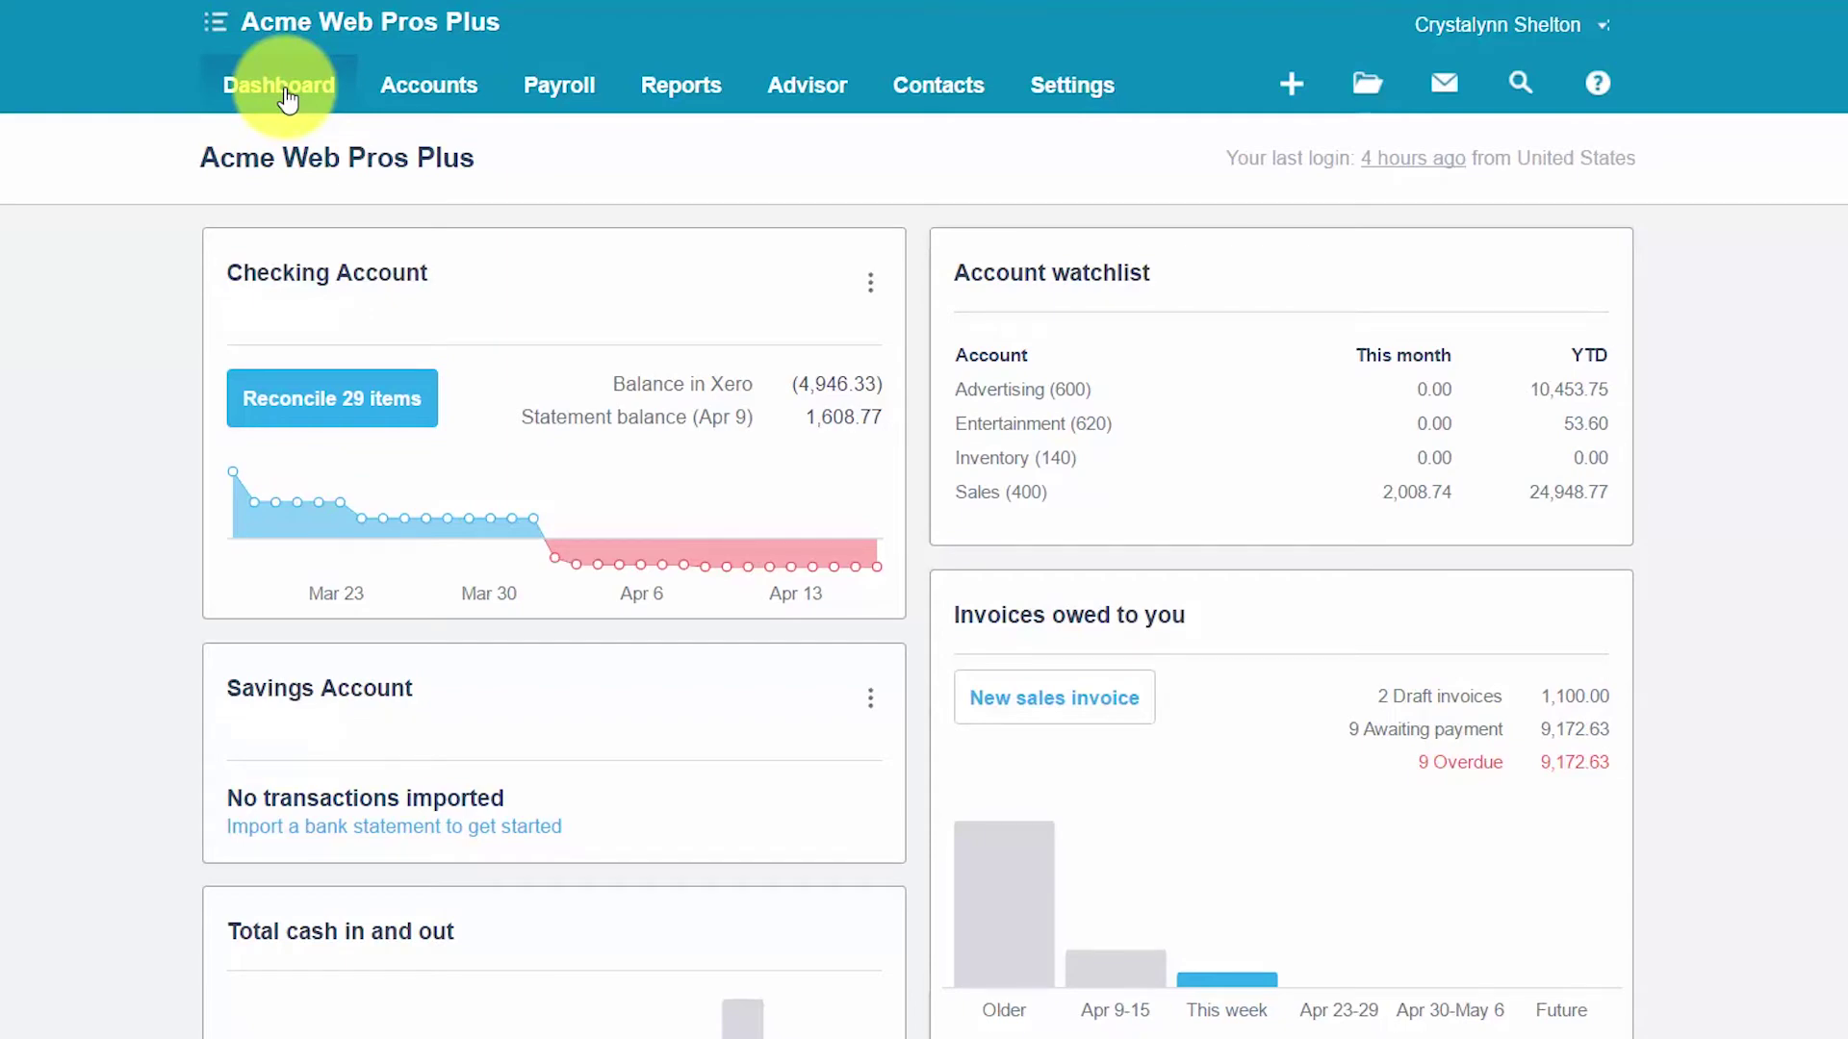
pyautogui.click(434, 92)
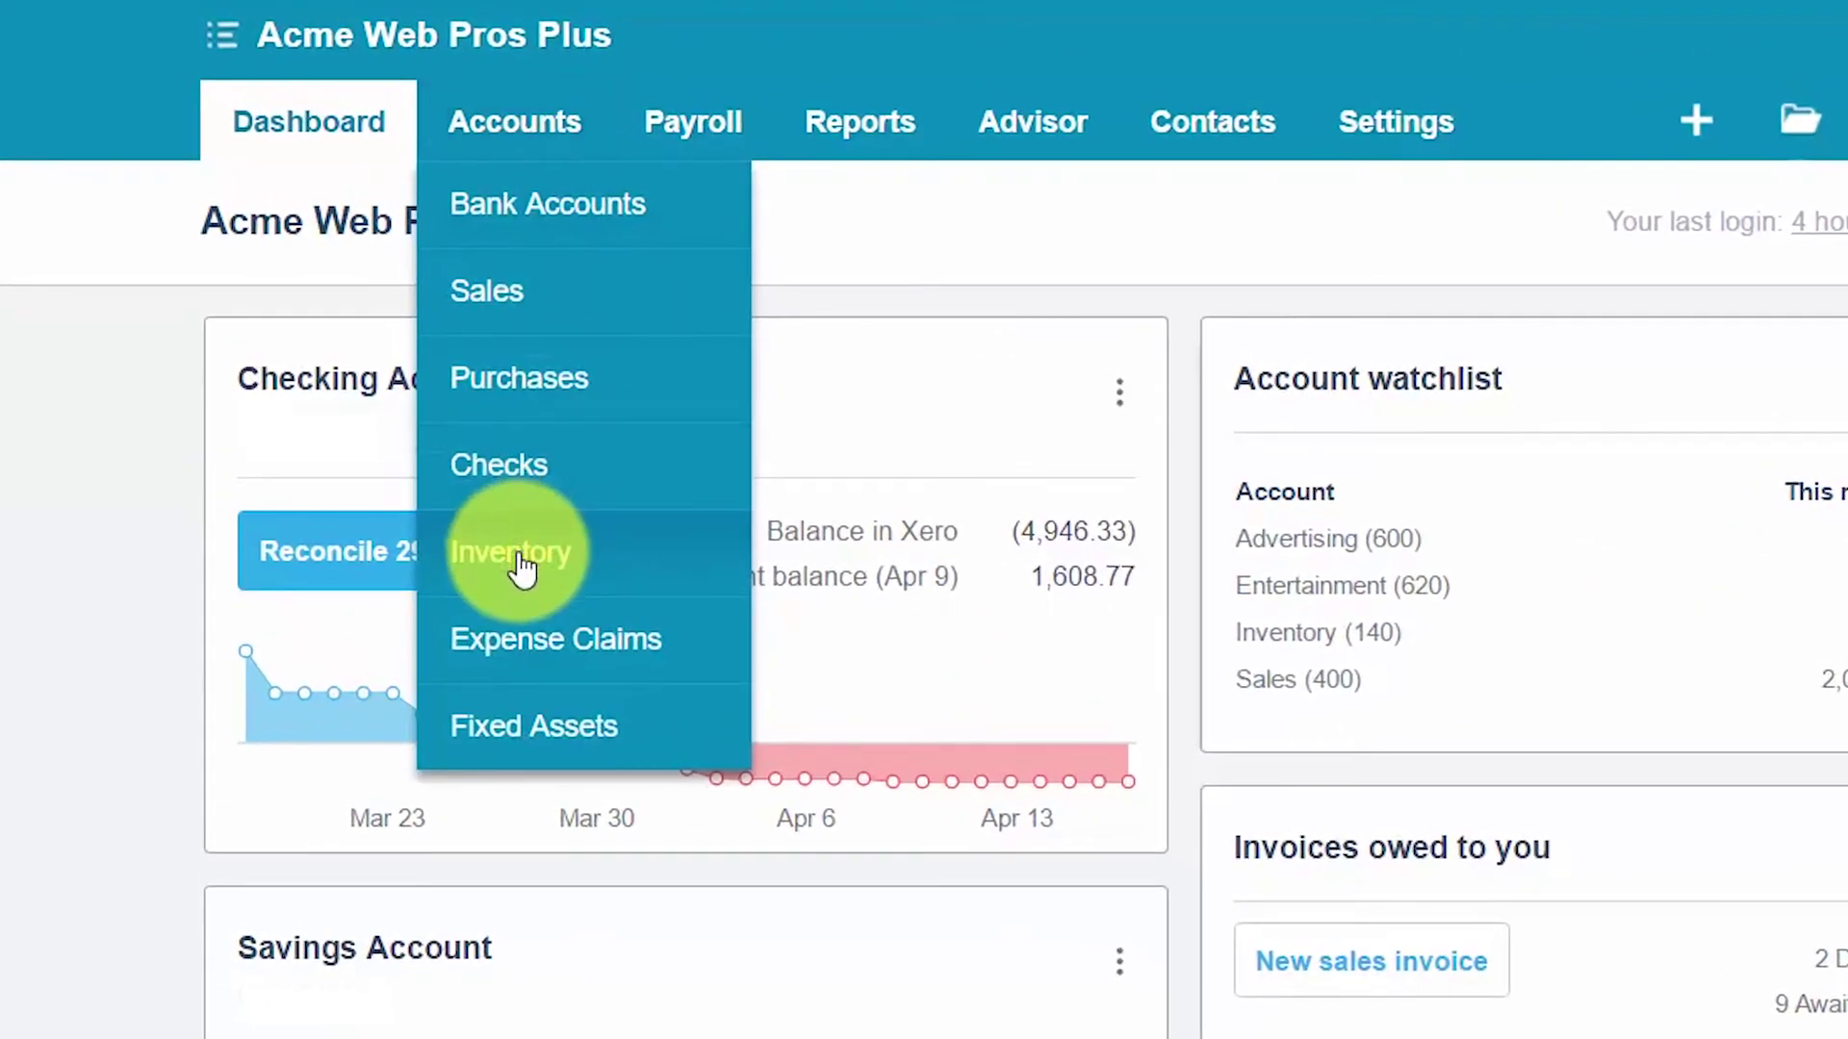
pyautogui.click(520, 554)
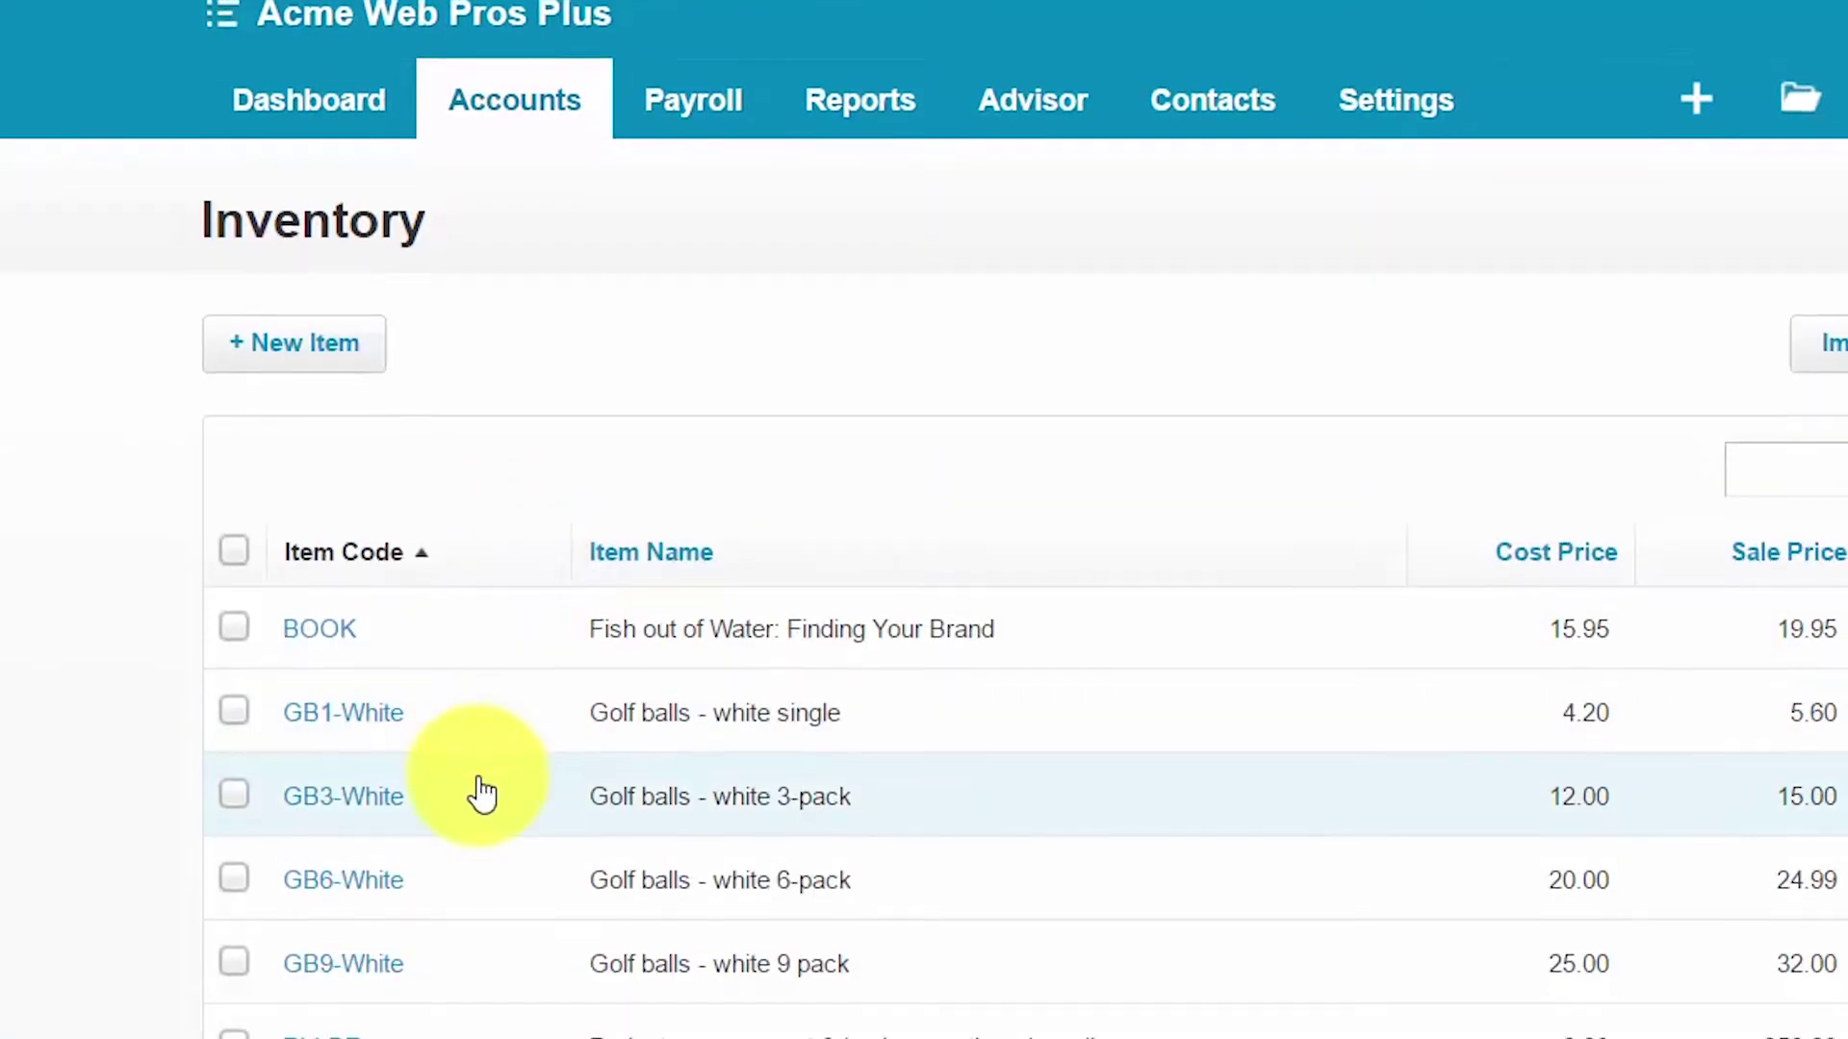
pyautogui.scroll(-6, 481, 794)
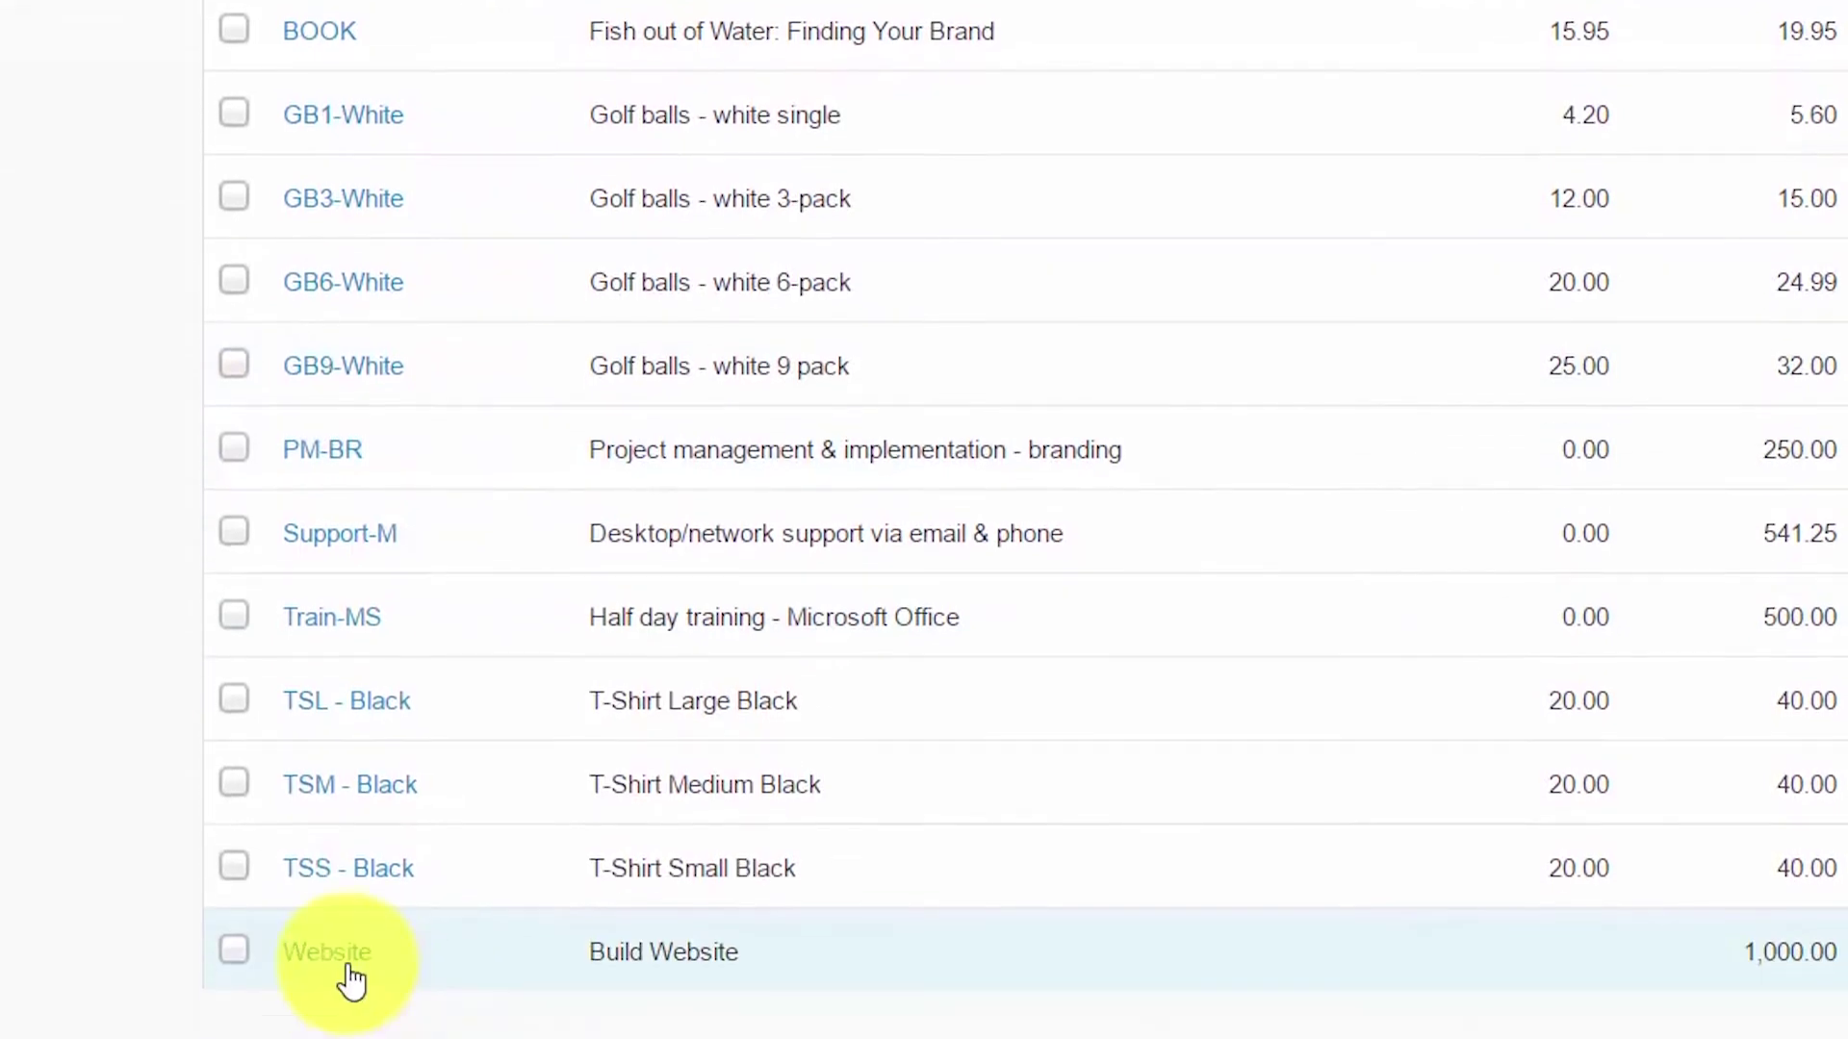
pyautogui.click(346, 960)
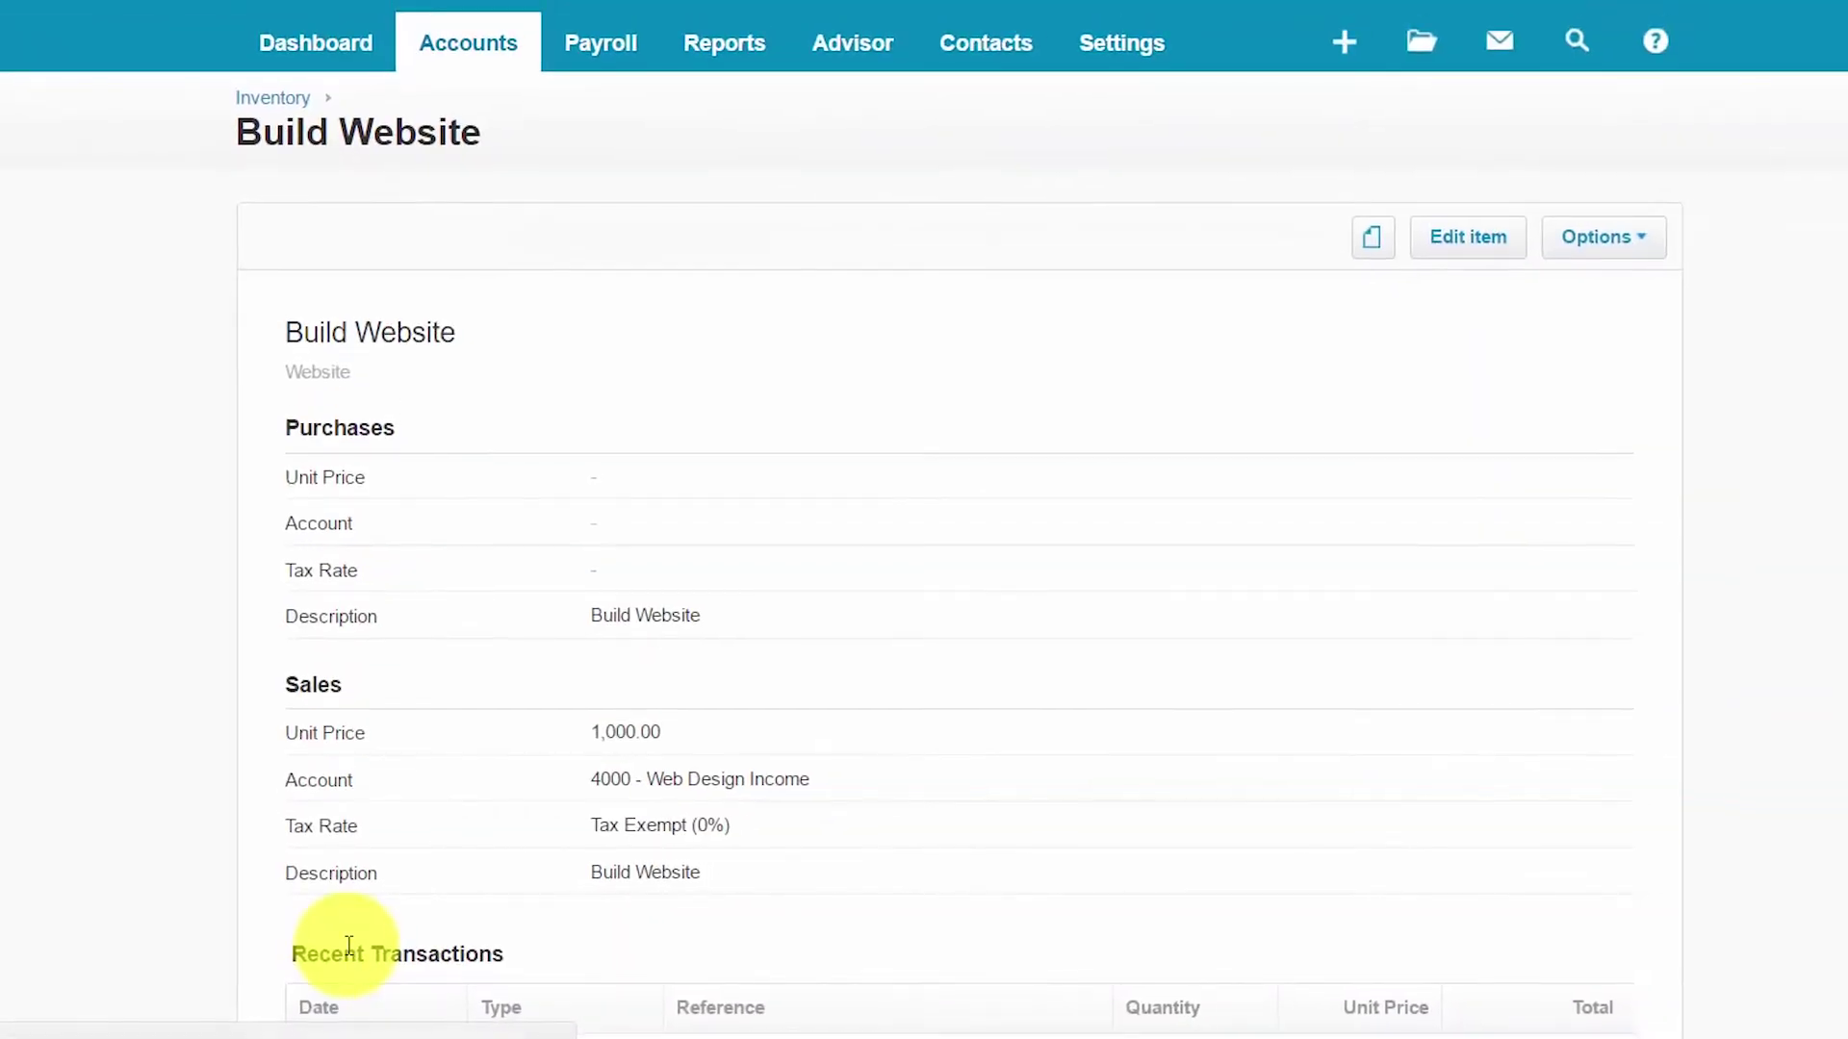
pyautogui.scroll(-2, 1347, 481)
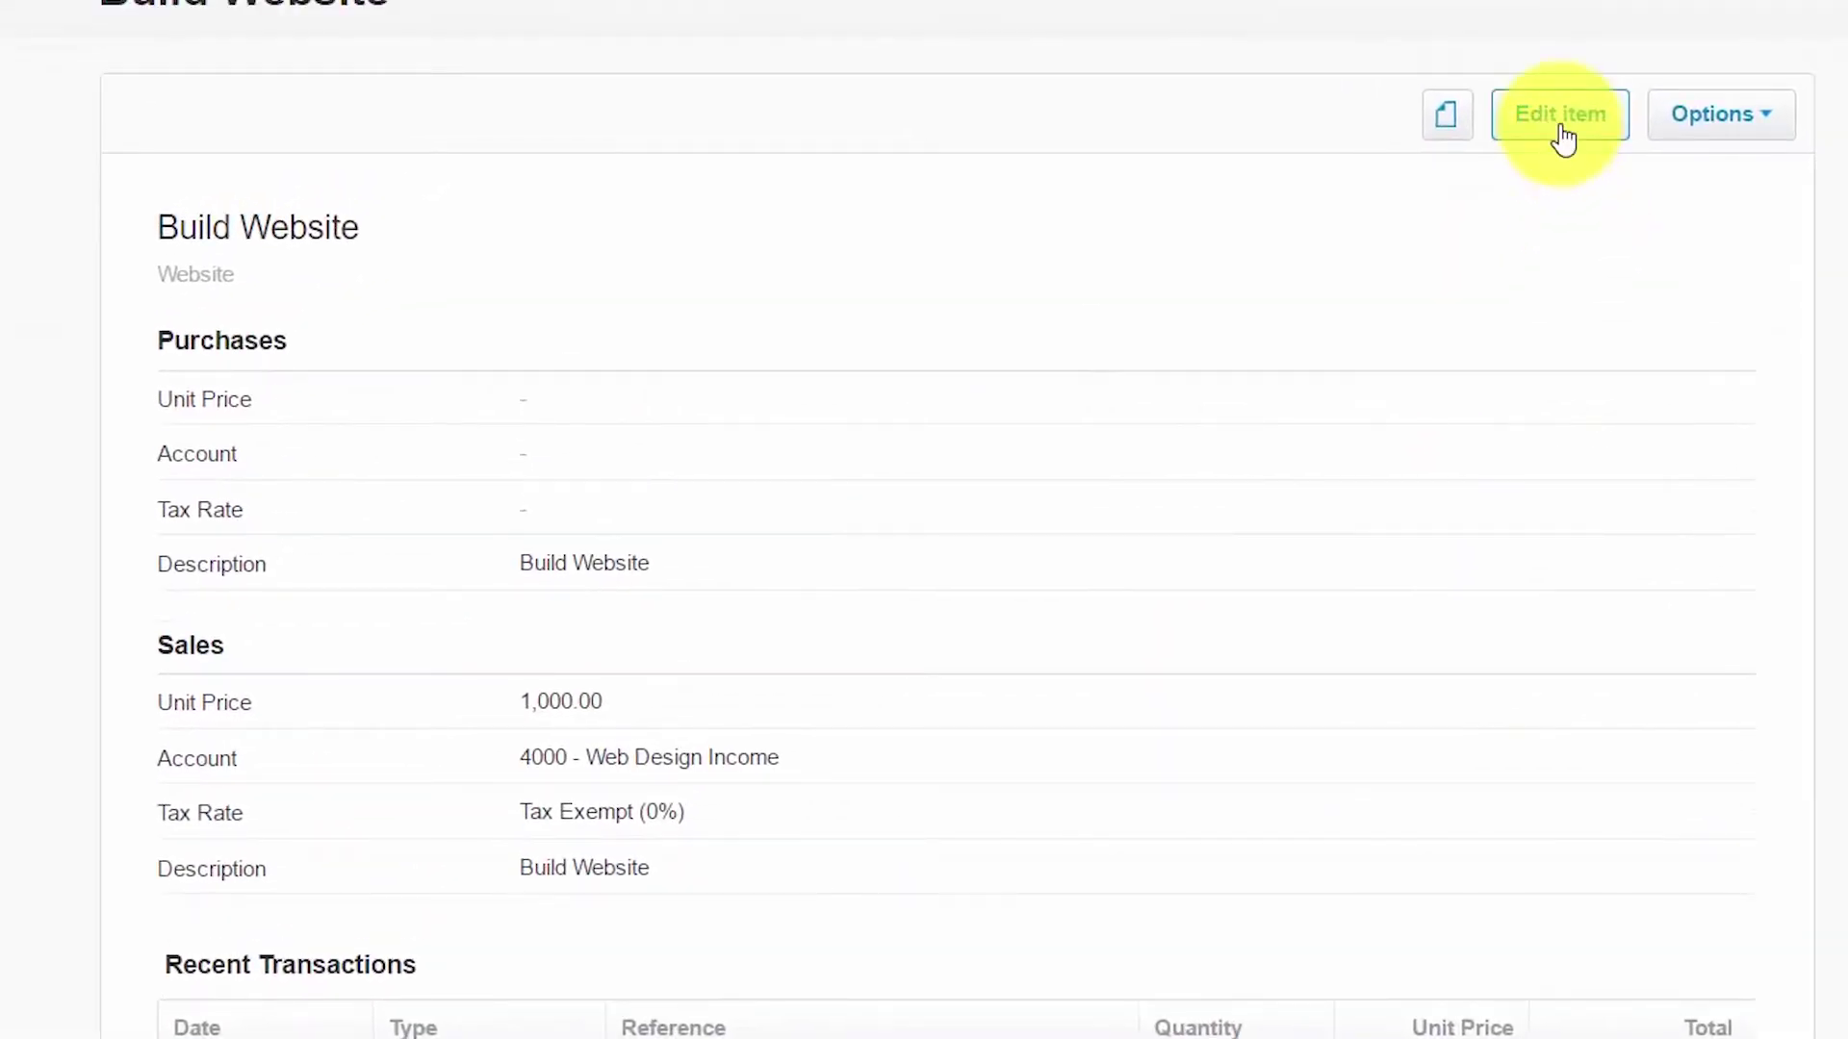
# Review the Build Website item's editable details, cancel without saving, and return to the inventory list
pyautogui.click(1563, 138)
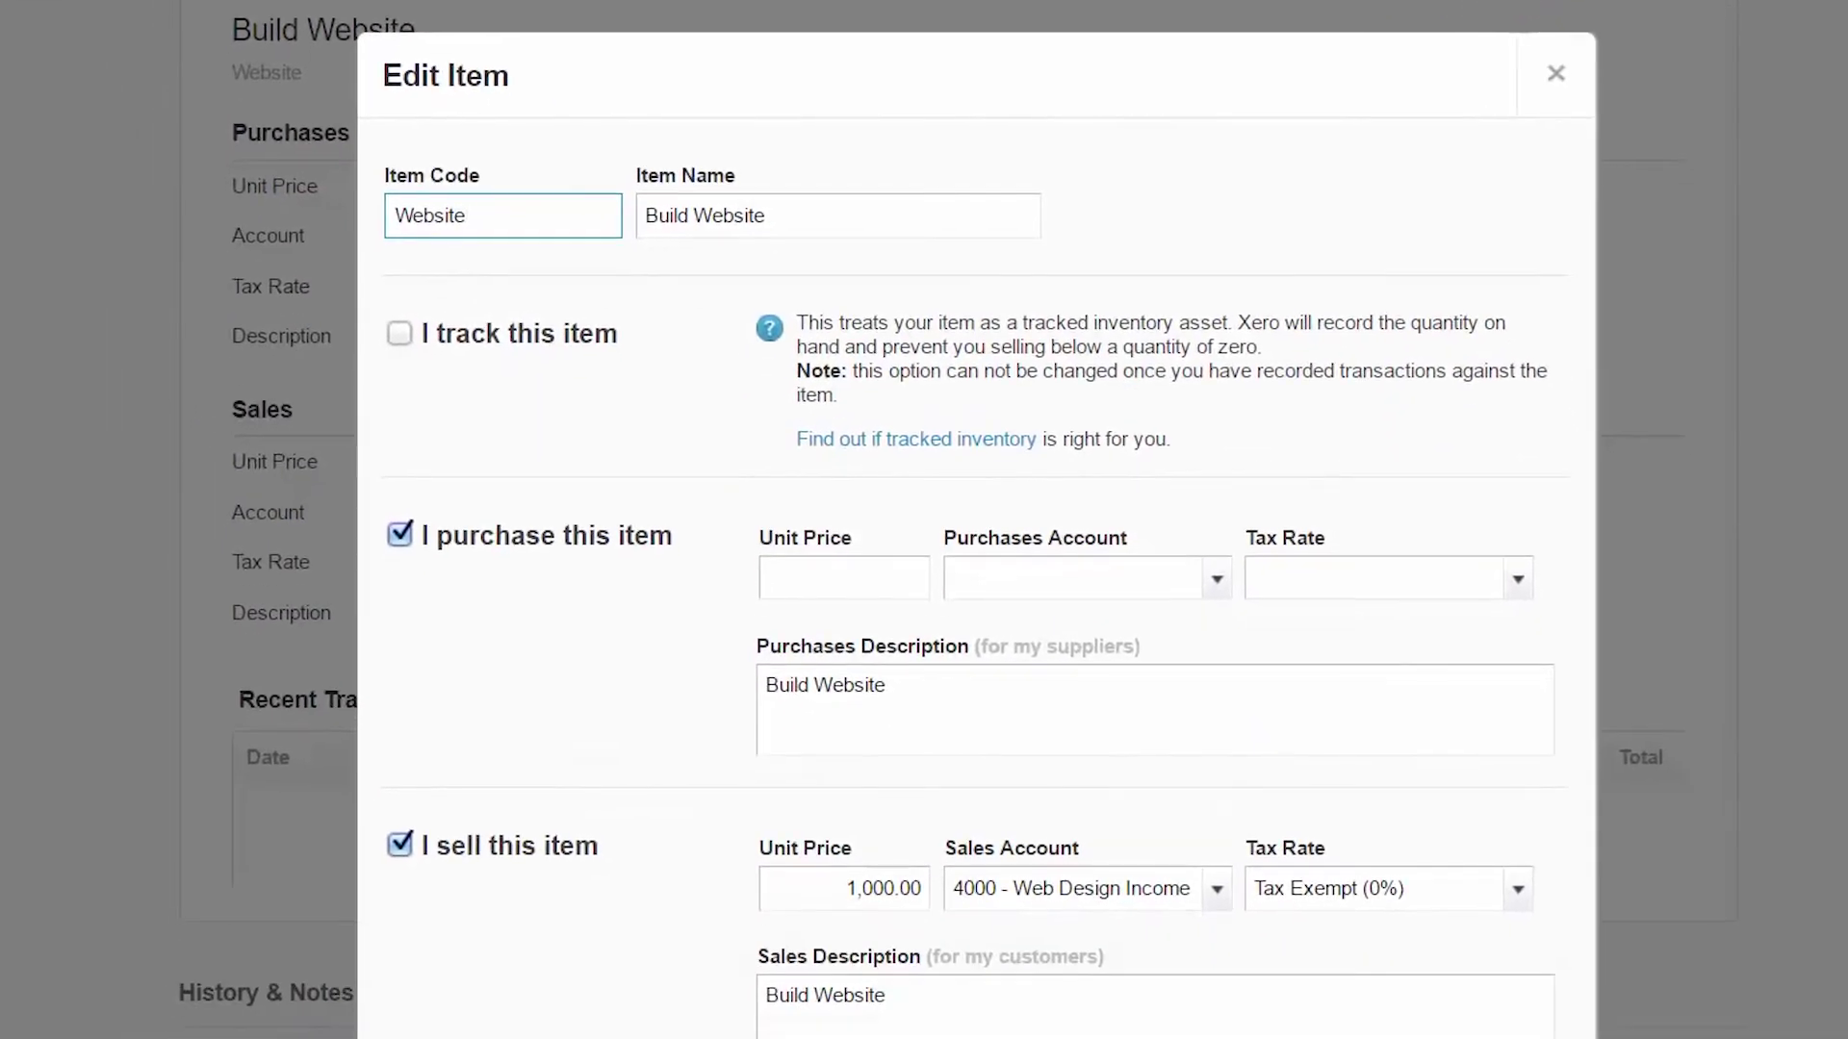
pyautogui.scroll(-1, 1169, 611)
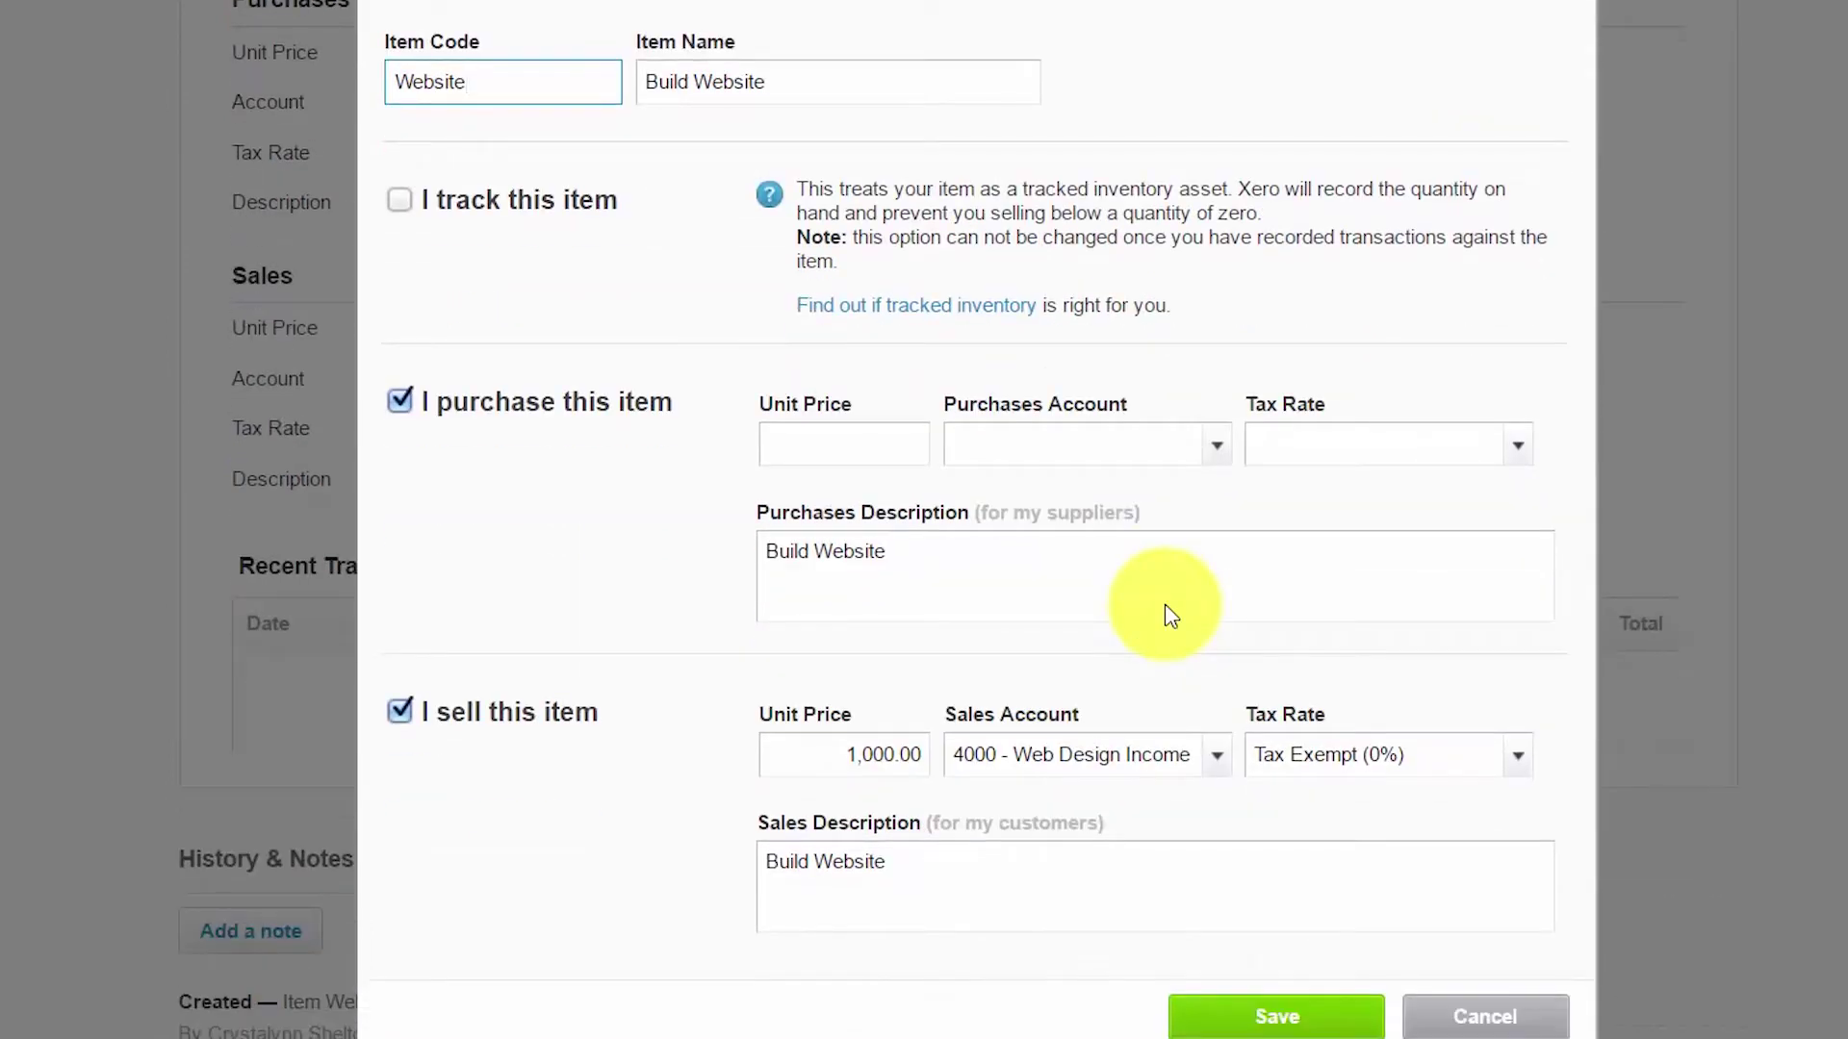
pyautogui.scroll(-1, 1167, 608)
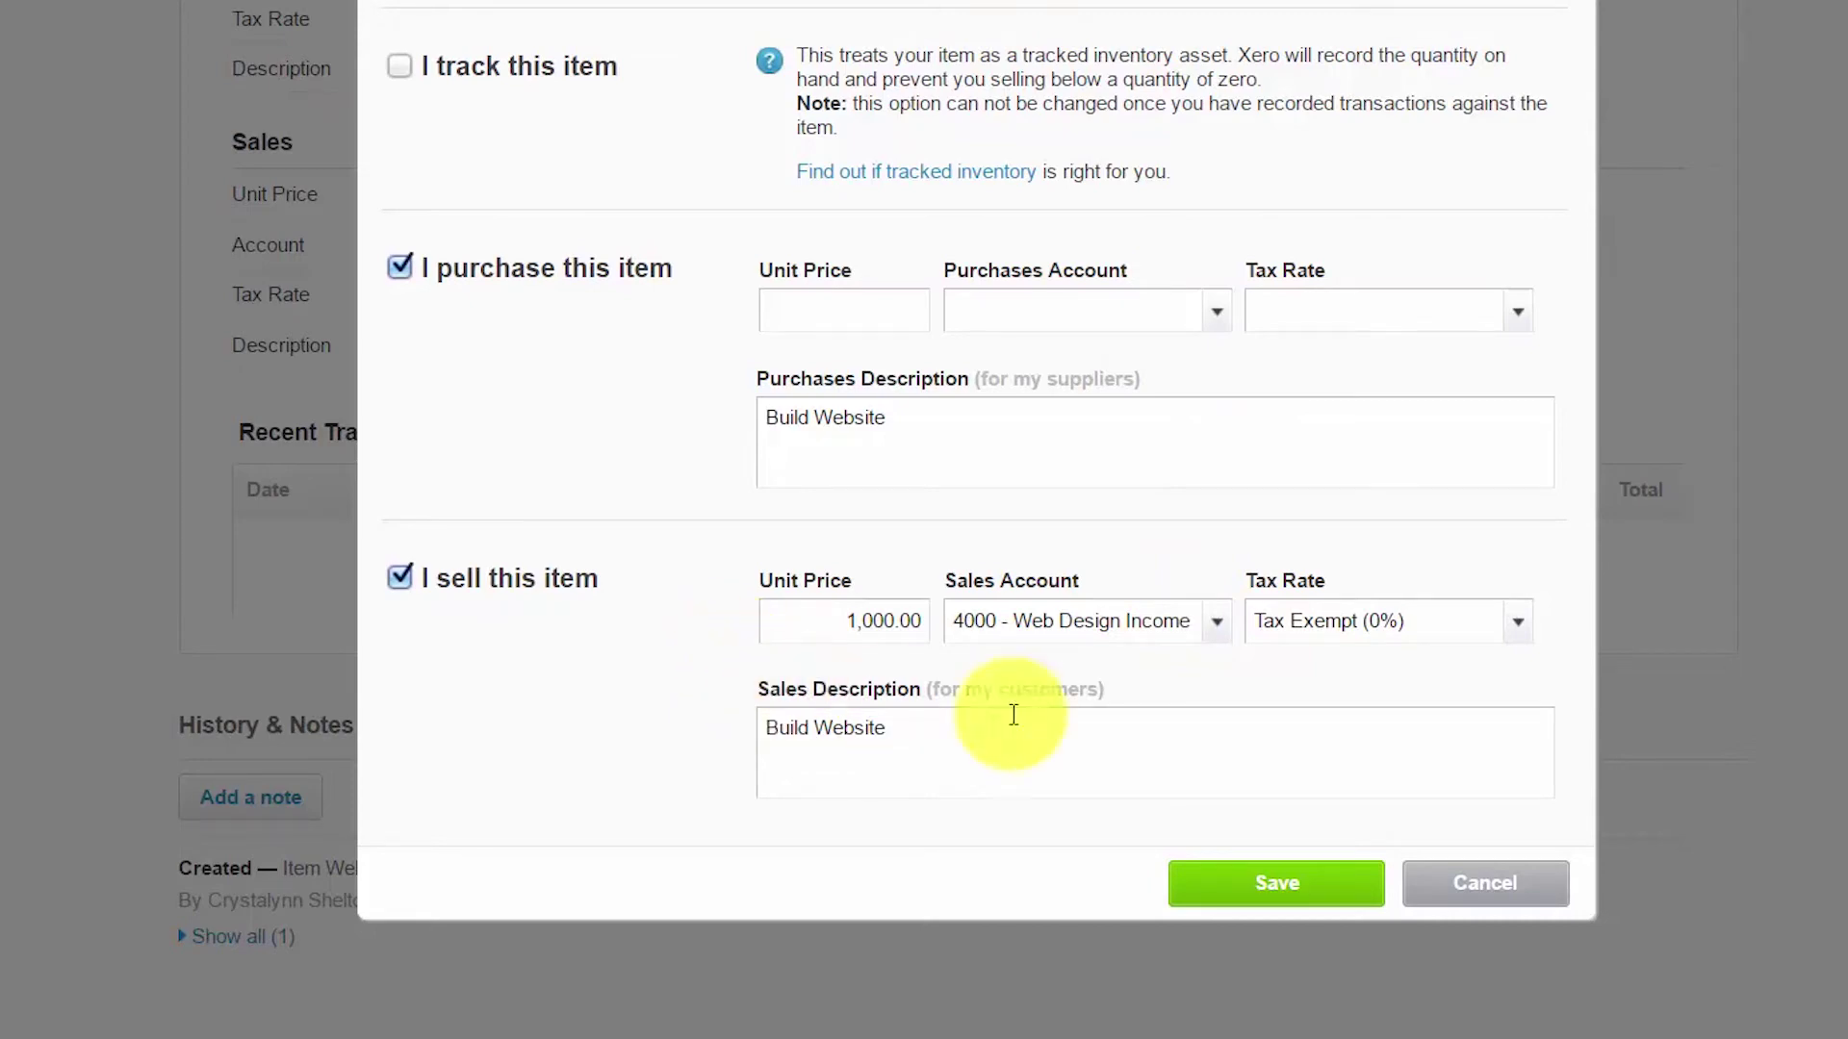
pyautogui.click(1507, 893)
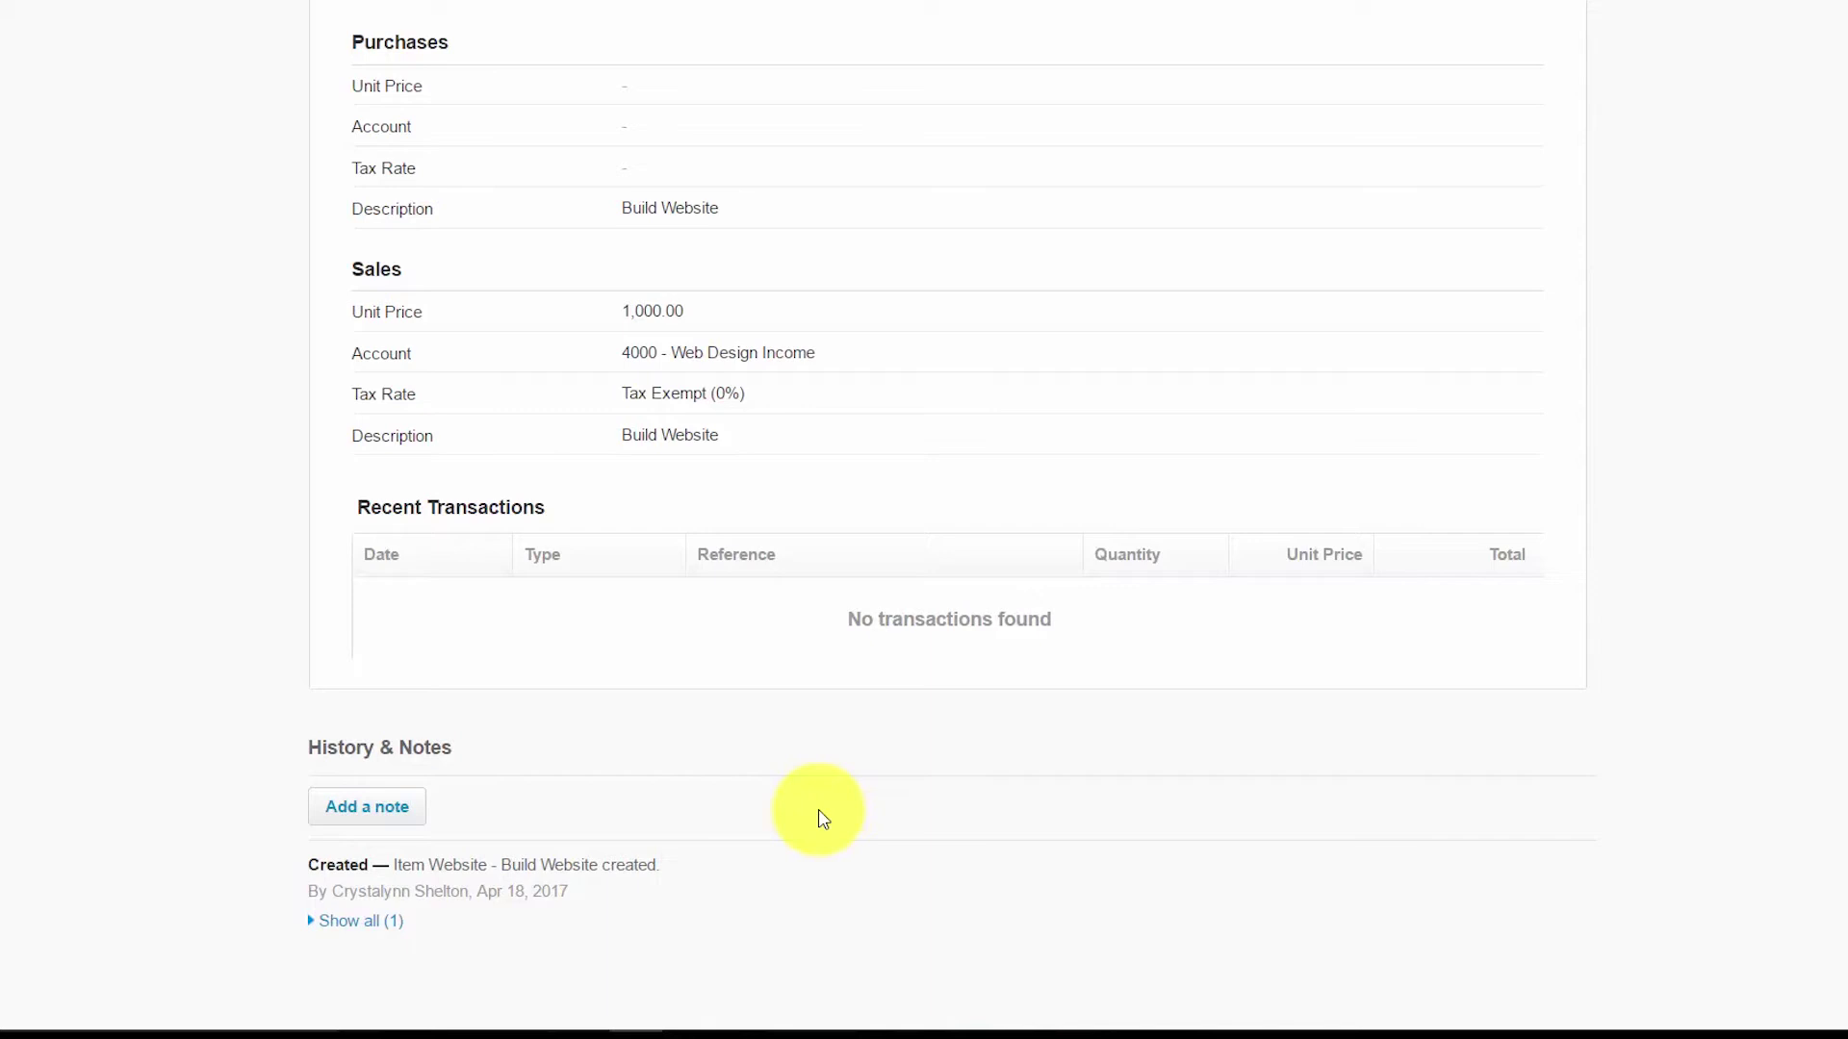
pyautogui.scroll(4, 823, 819)
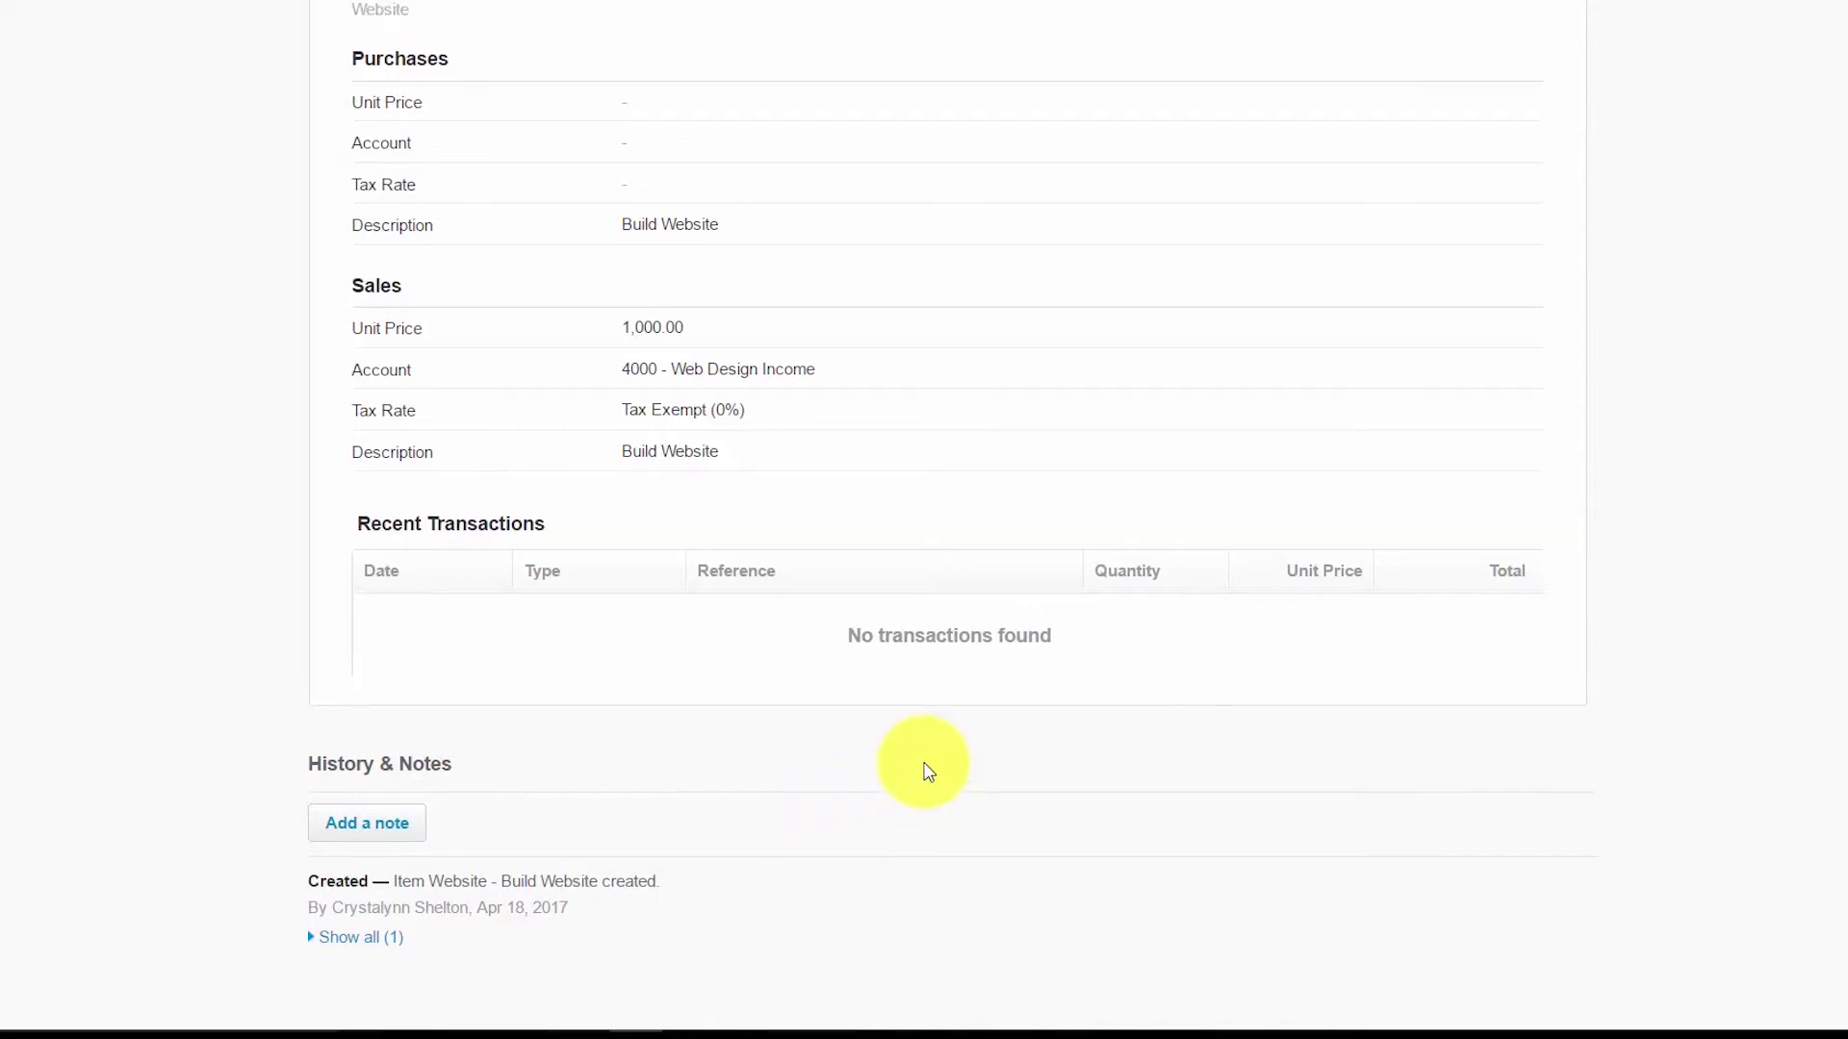
pyautogui.click(260, 142)
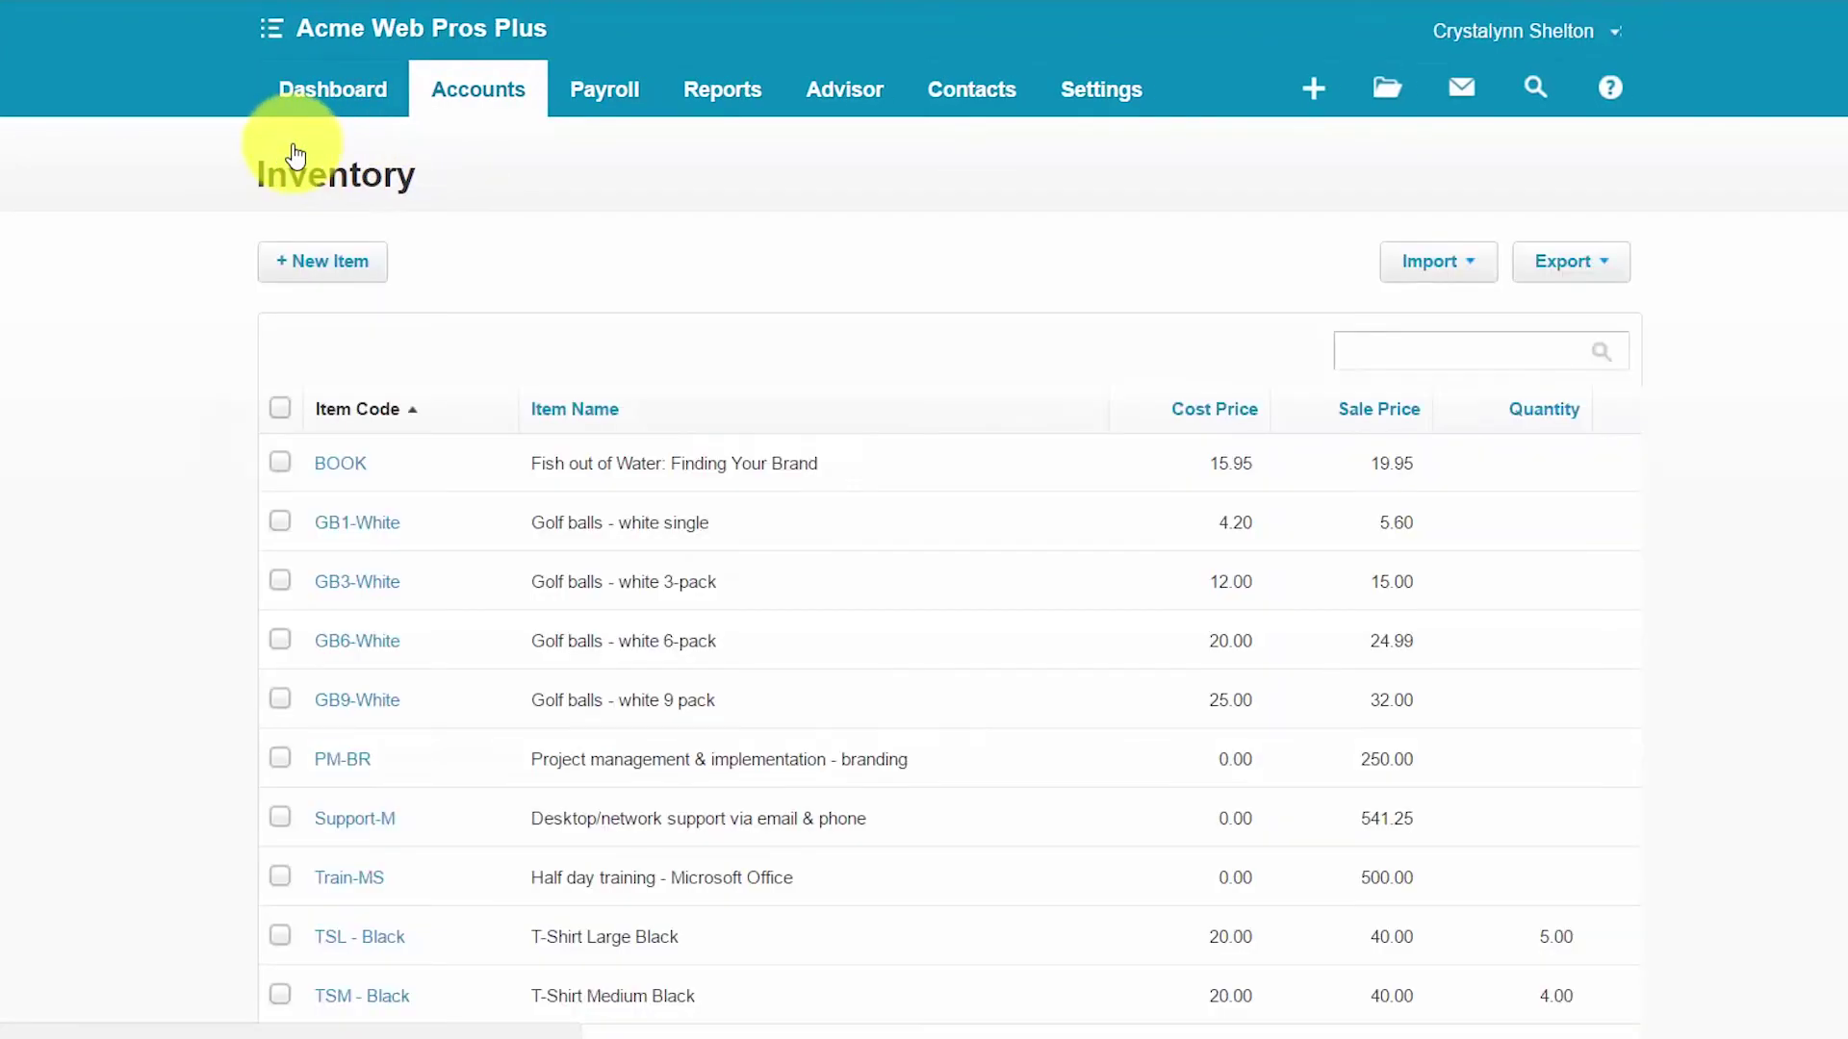
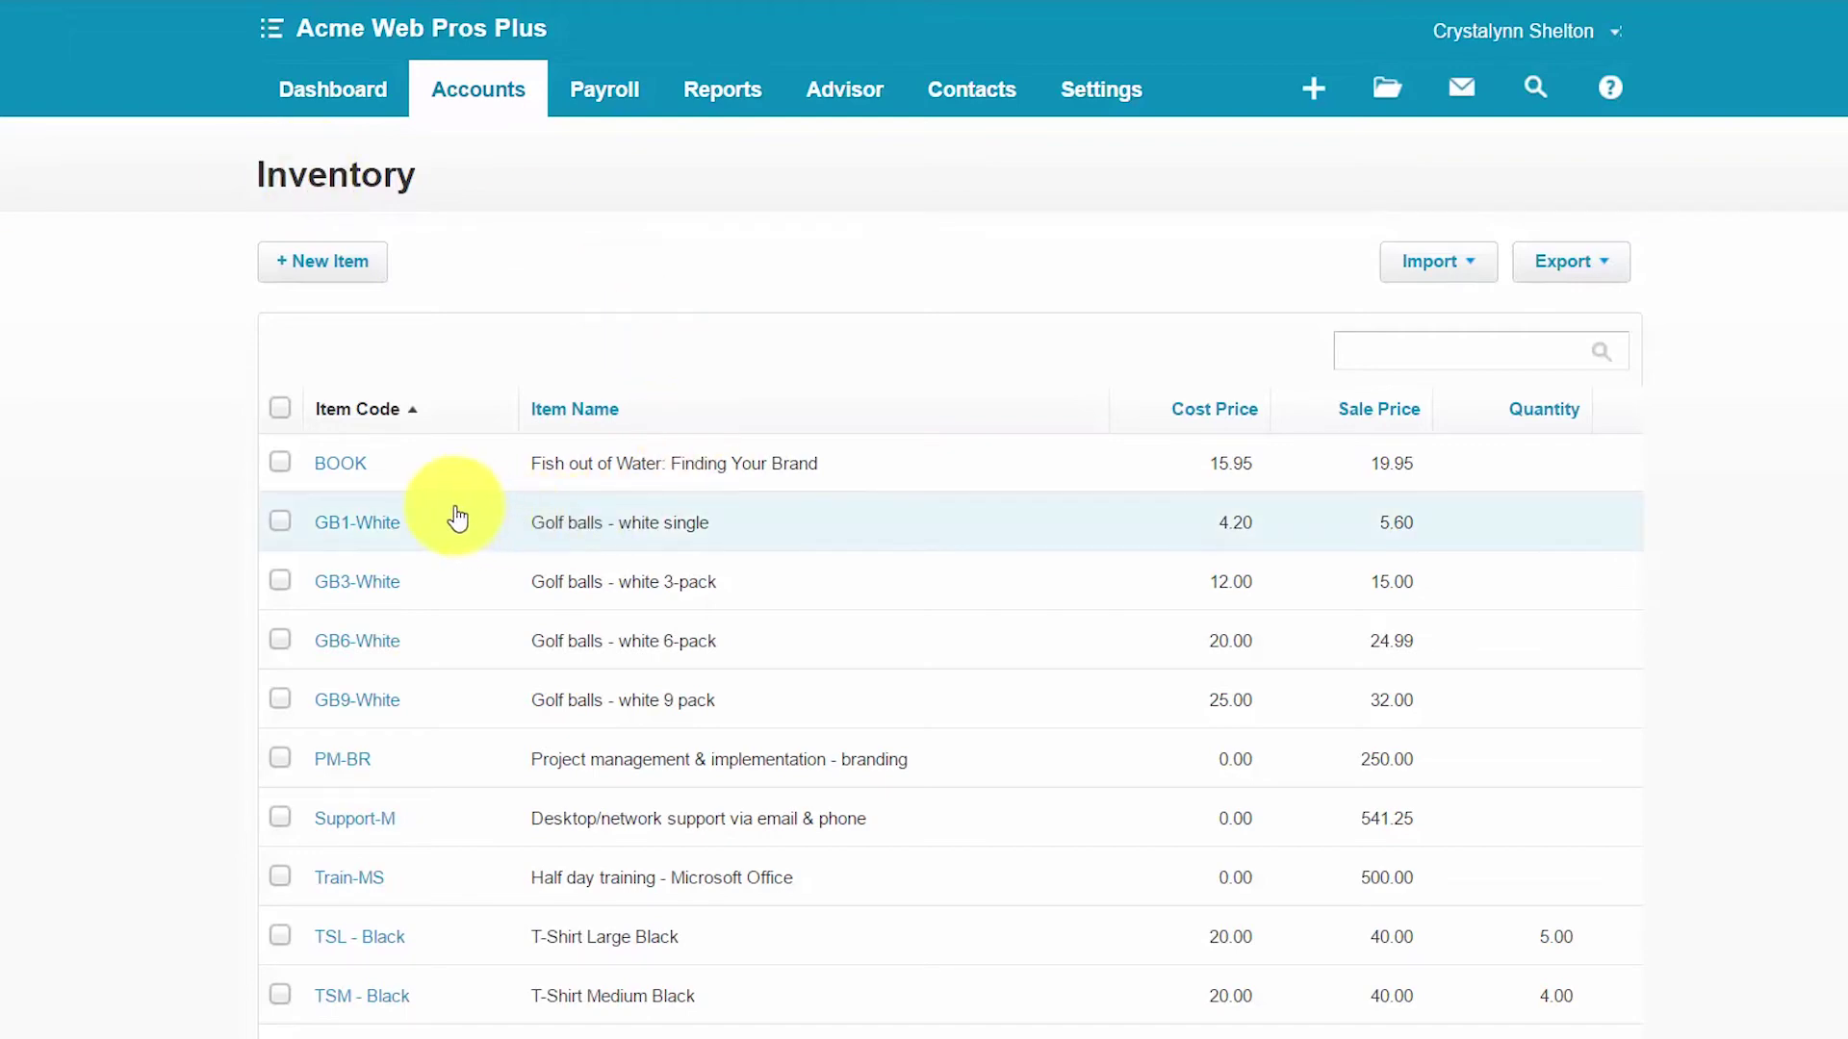
# Open the Website item from the inventory list and delete it, confirming the deletion
pyautogui.scroll(-2, 370, 818)
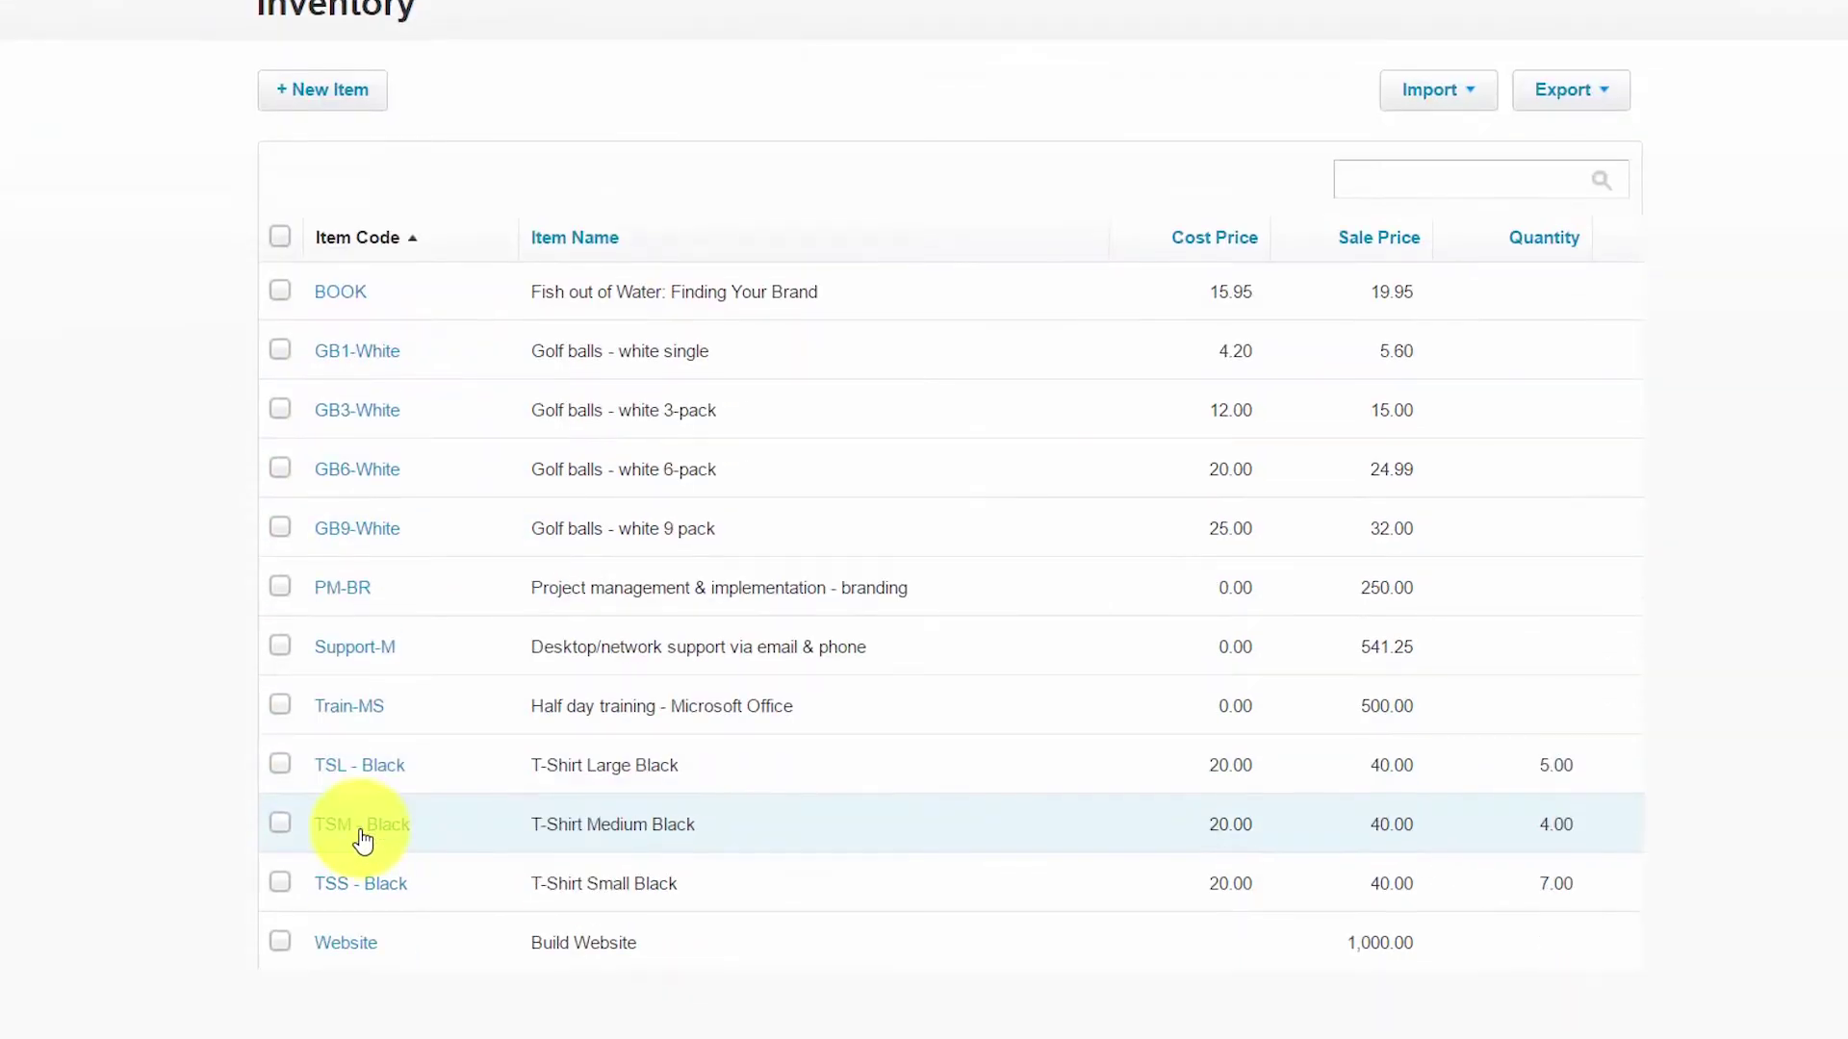
pyautogui.click(320, 951)
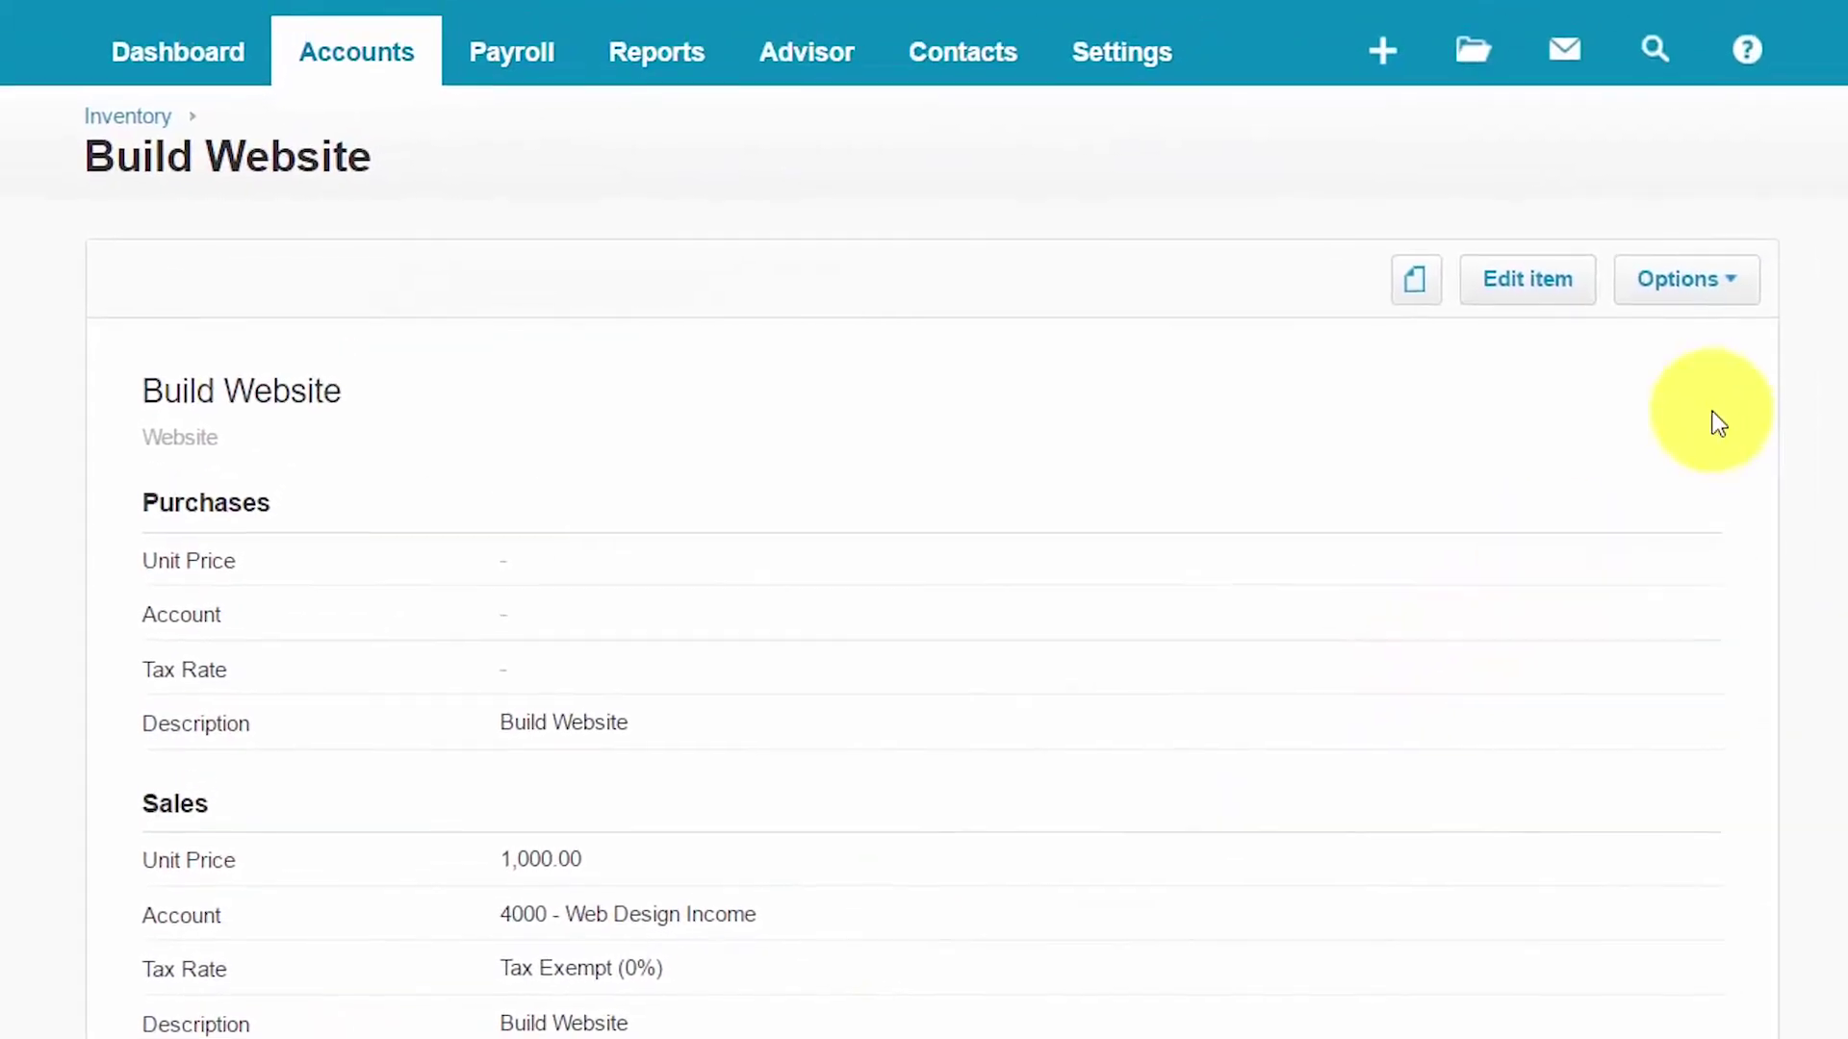
pyautogui.click(1728, 280)
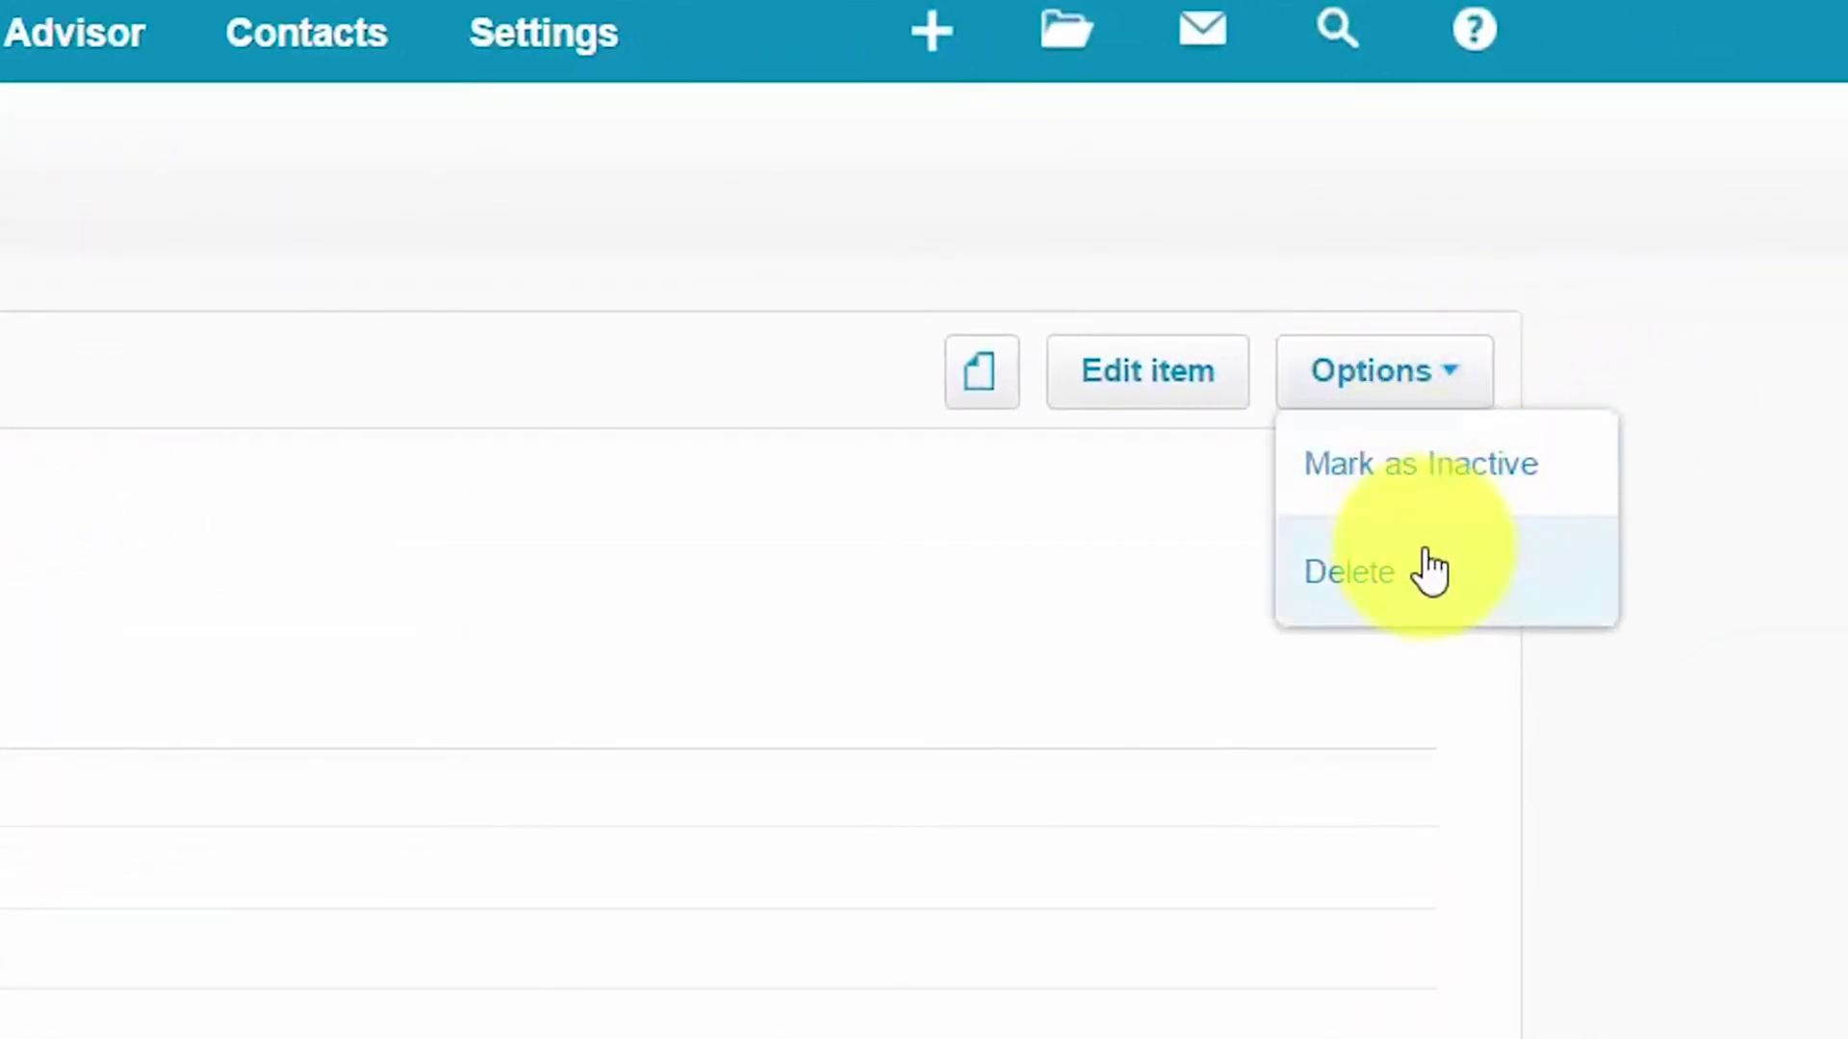
pyautogui.click(1357, 578)
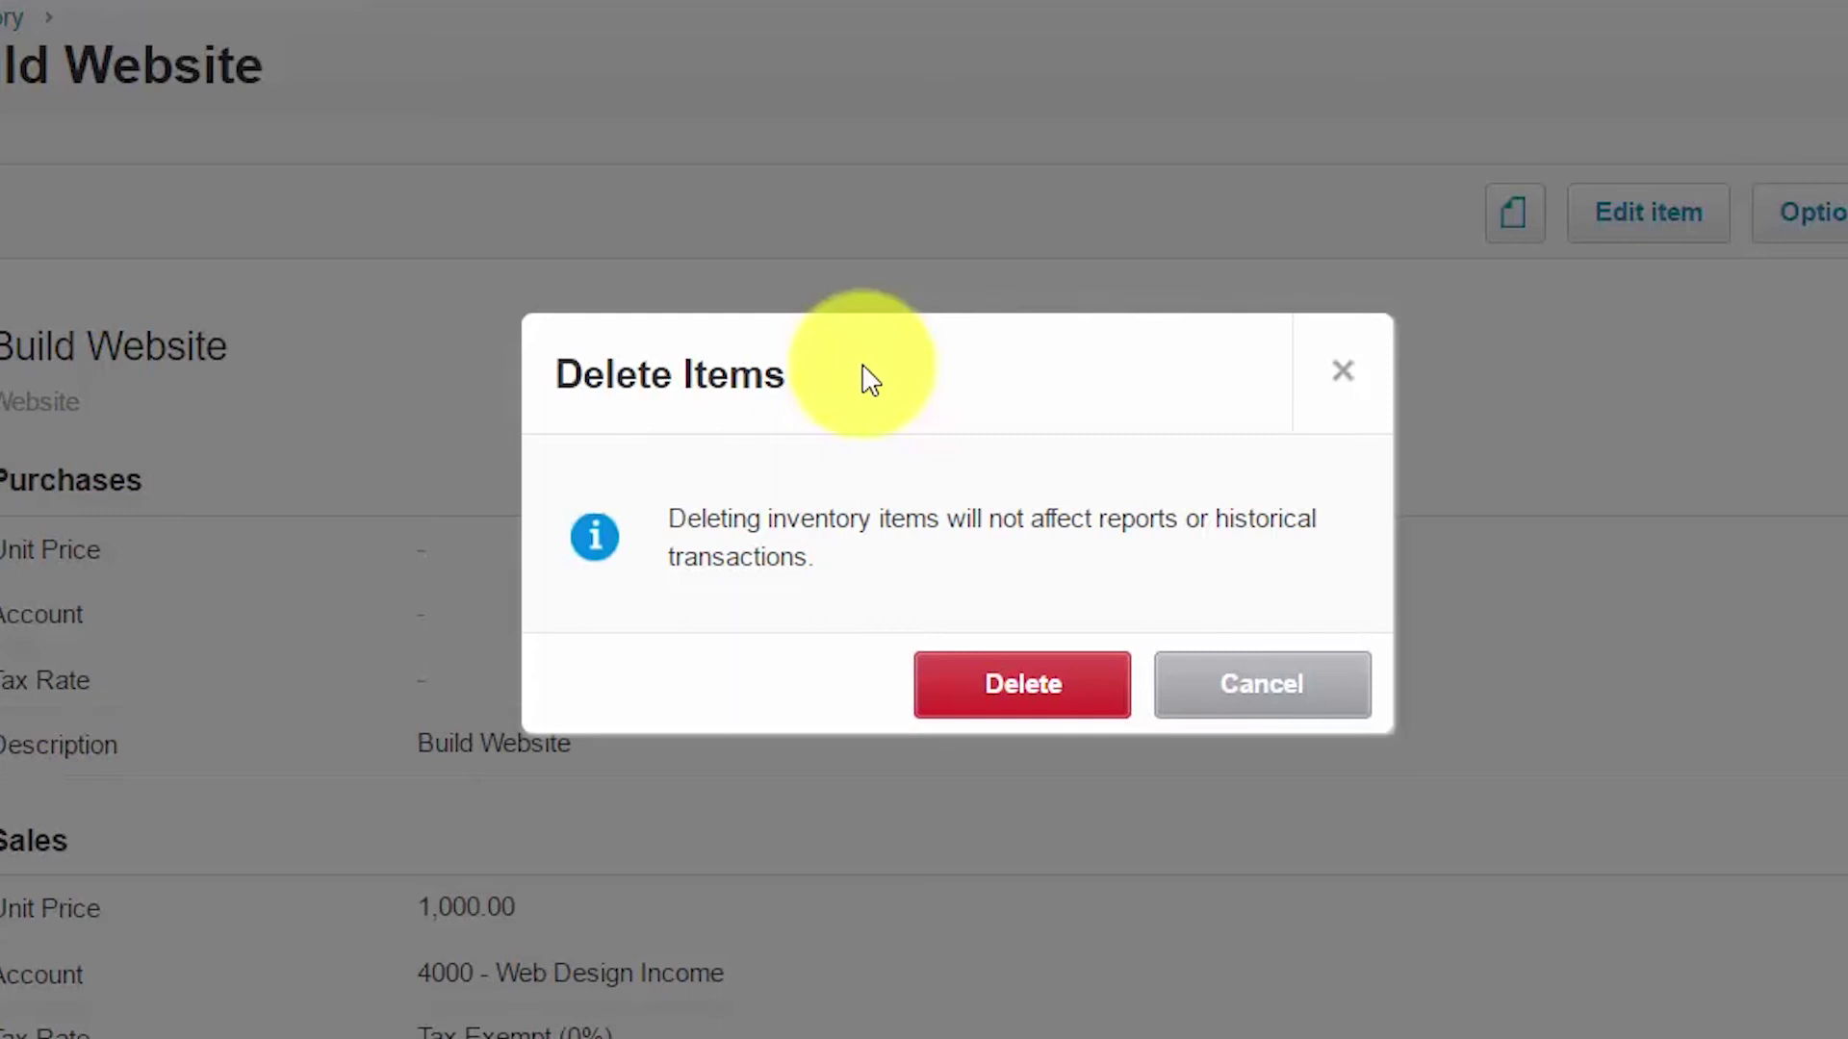
pyautogui.click(993, 707)
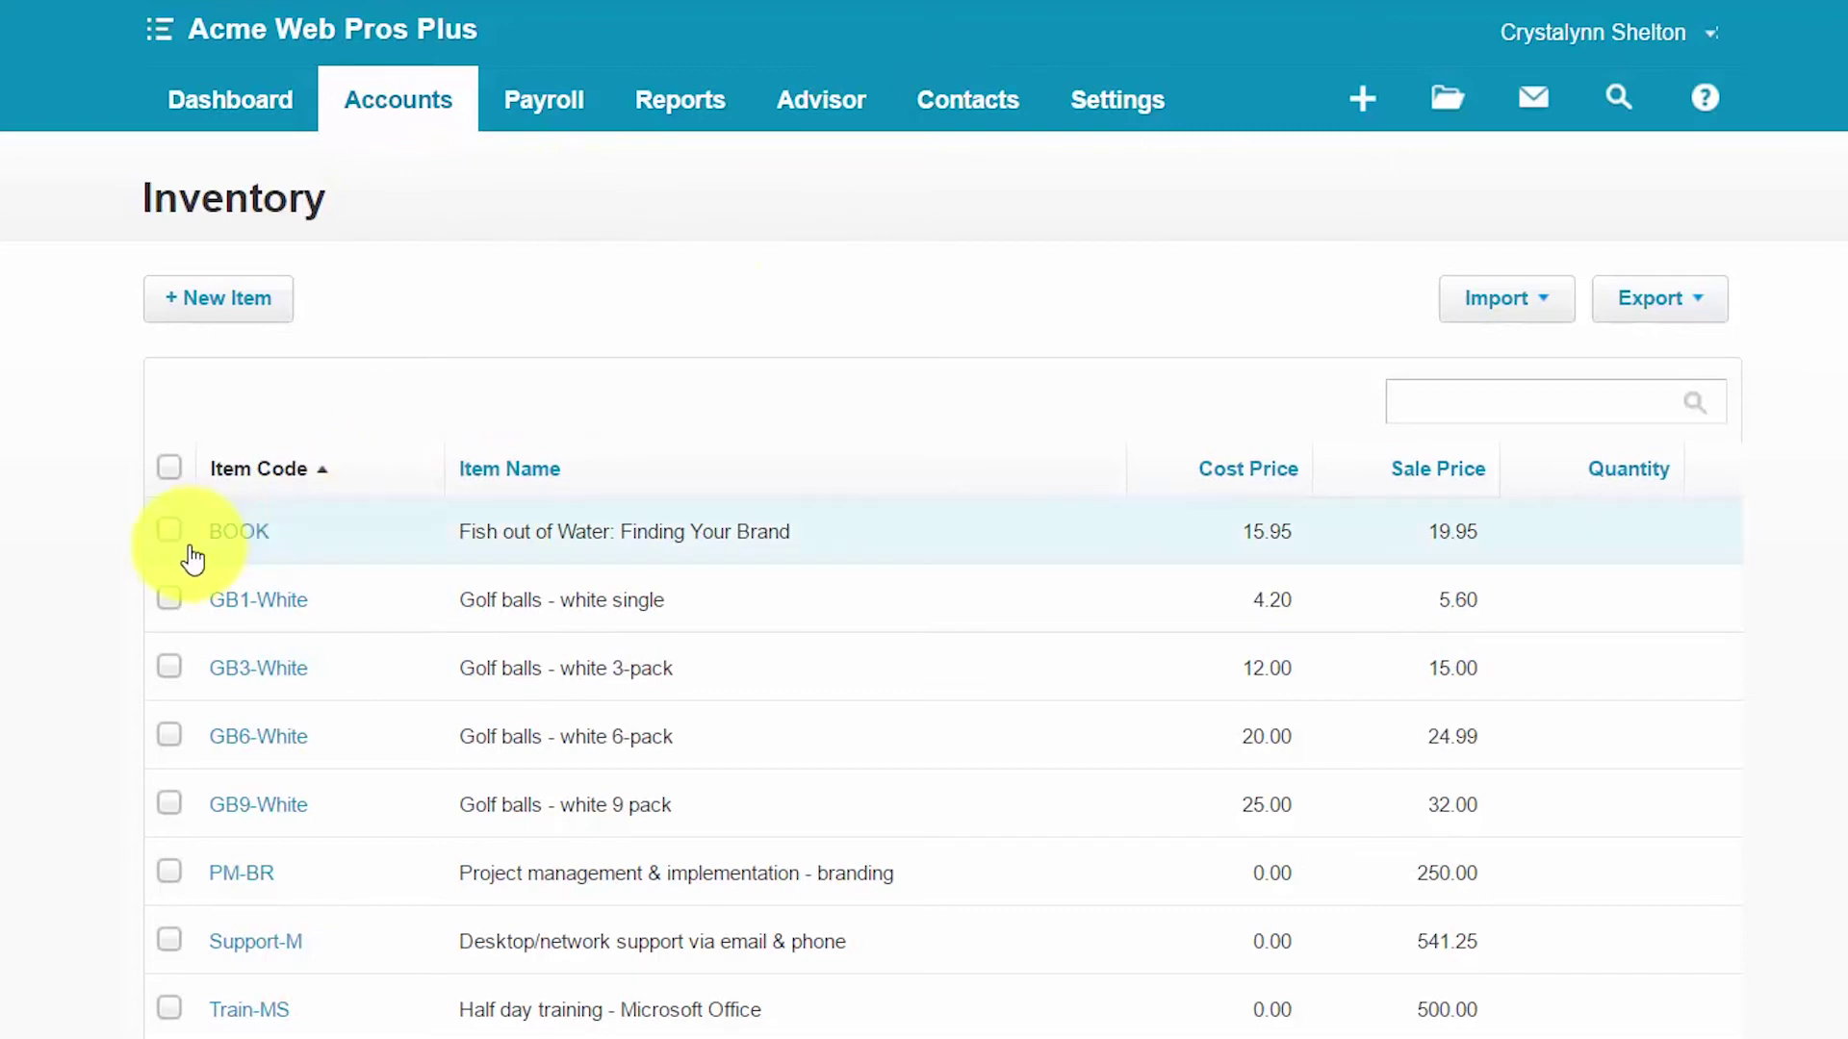
# Mark the BOOK item as inactive and return to the inventory list
pyautogui.click(241, 532)
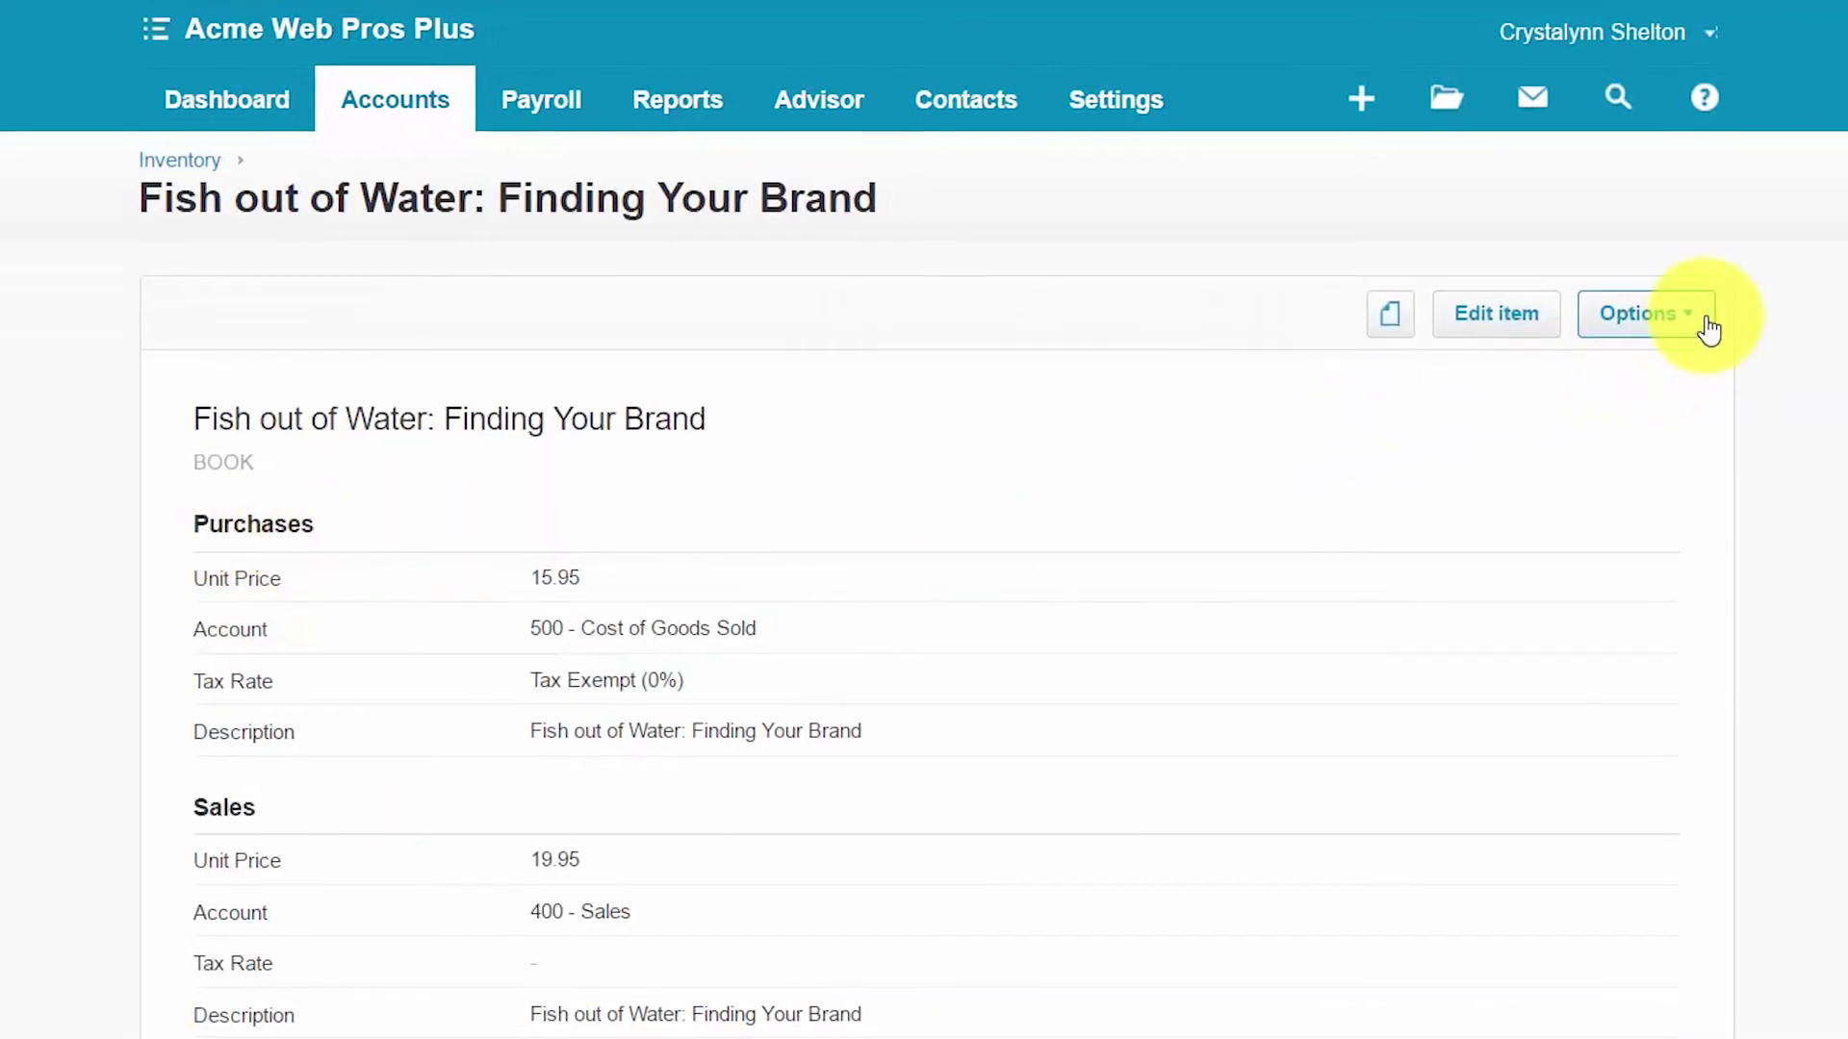
pyautogui.click(1697, 327)
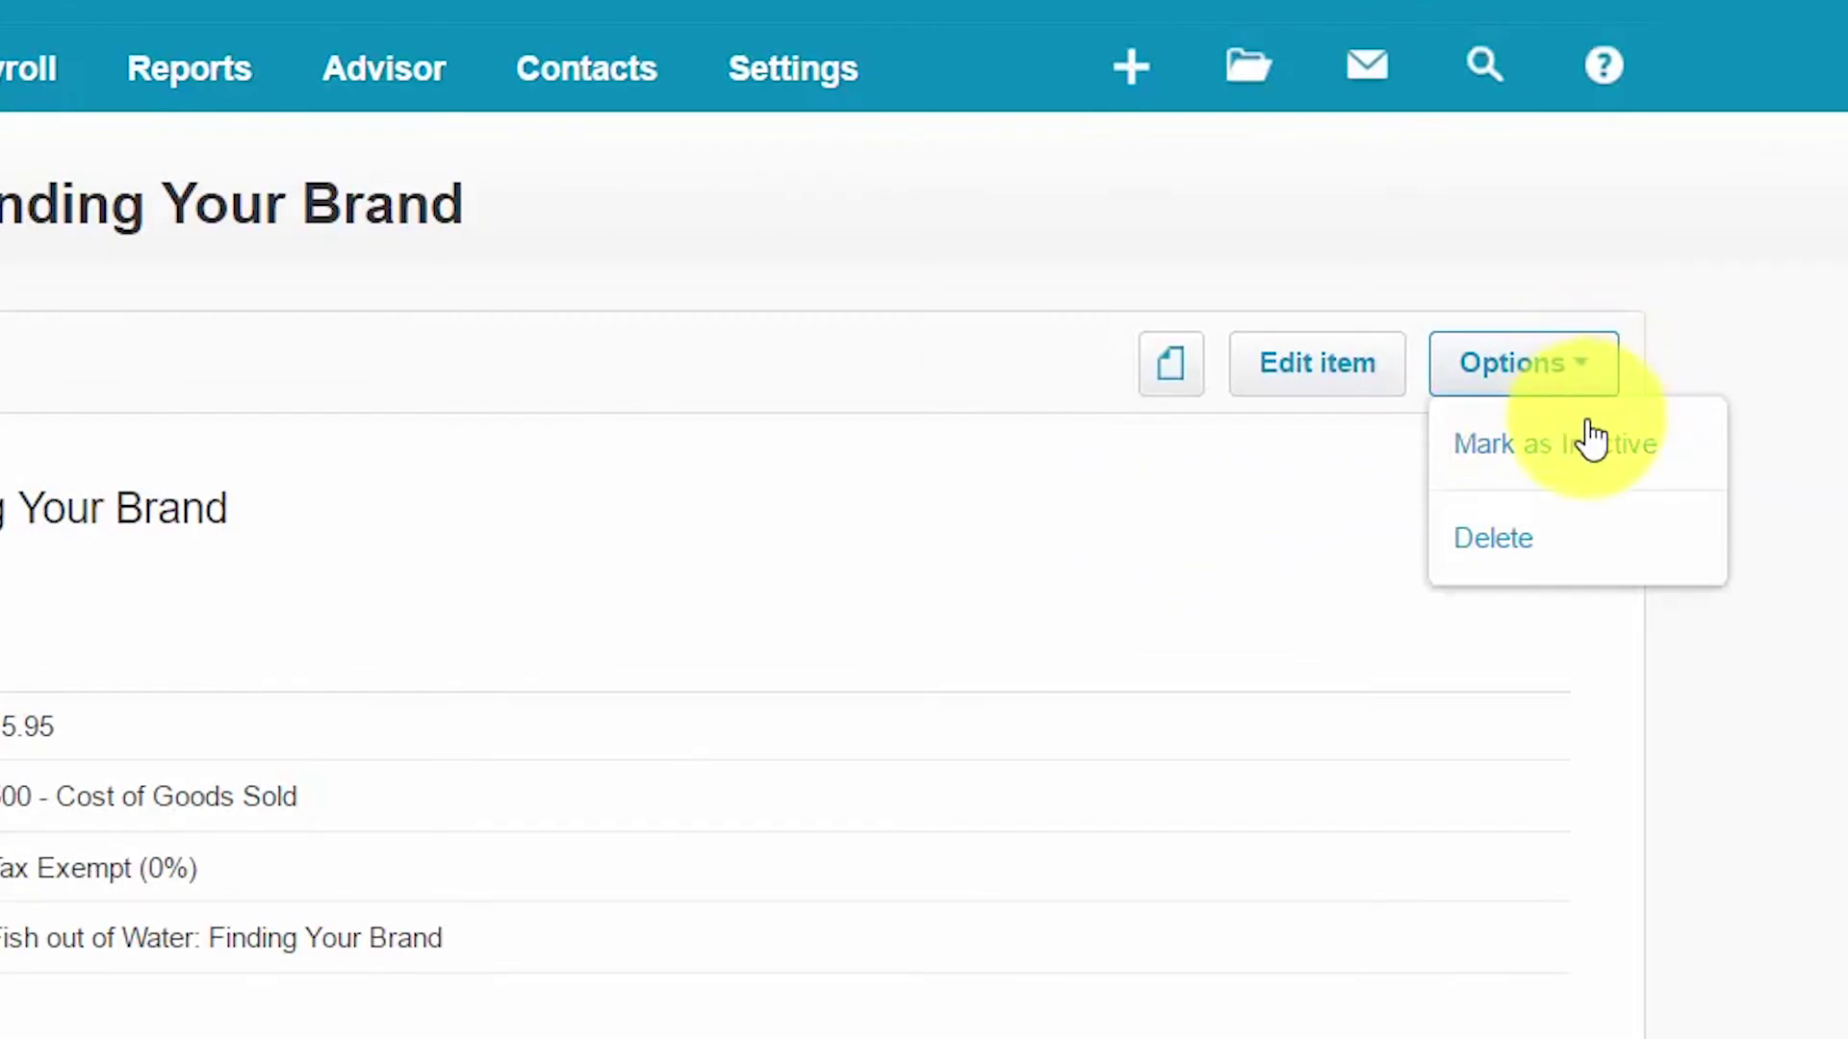
pyautogui.click(1489, 477)
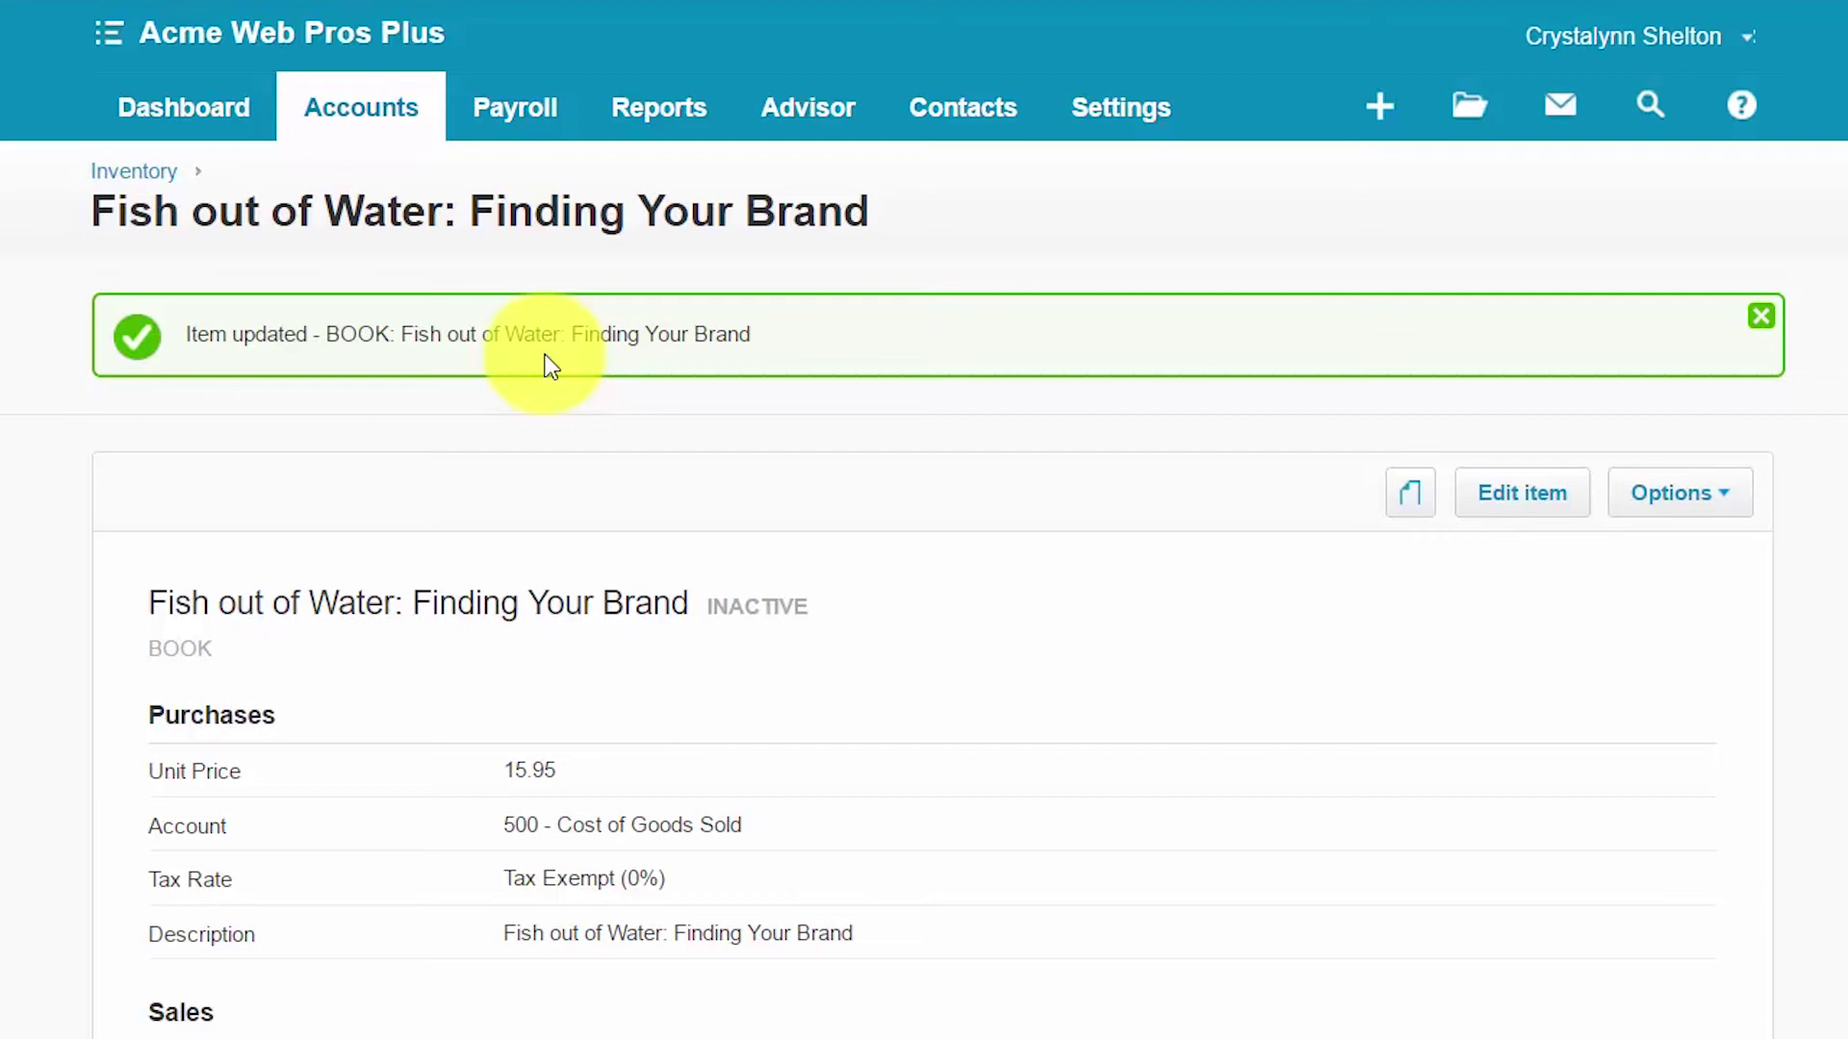
pyautogui.click(147, 177)
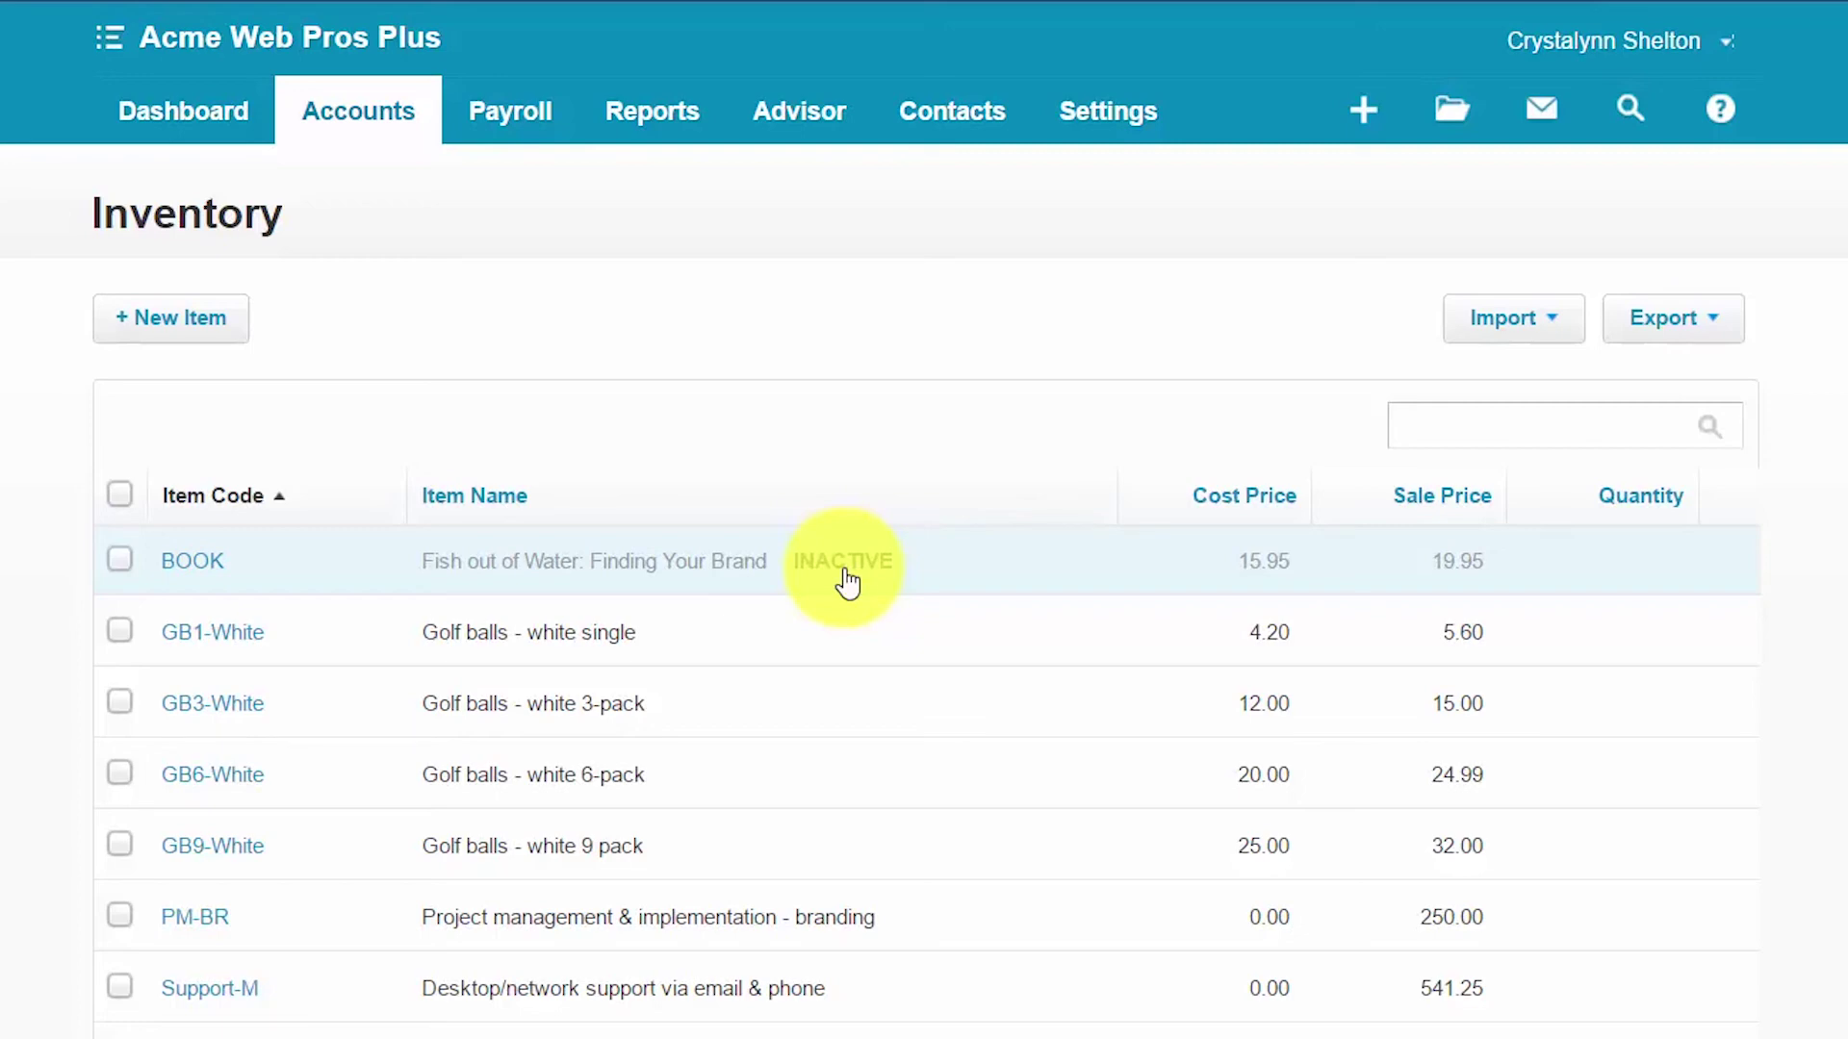
# Open the inactive BOOK item, mark it as active again, and go back to the inventory list
pyautogui.click(213, 573)
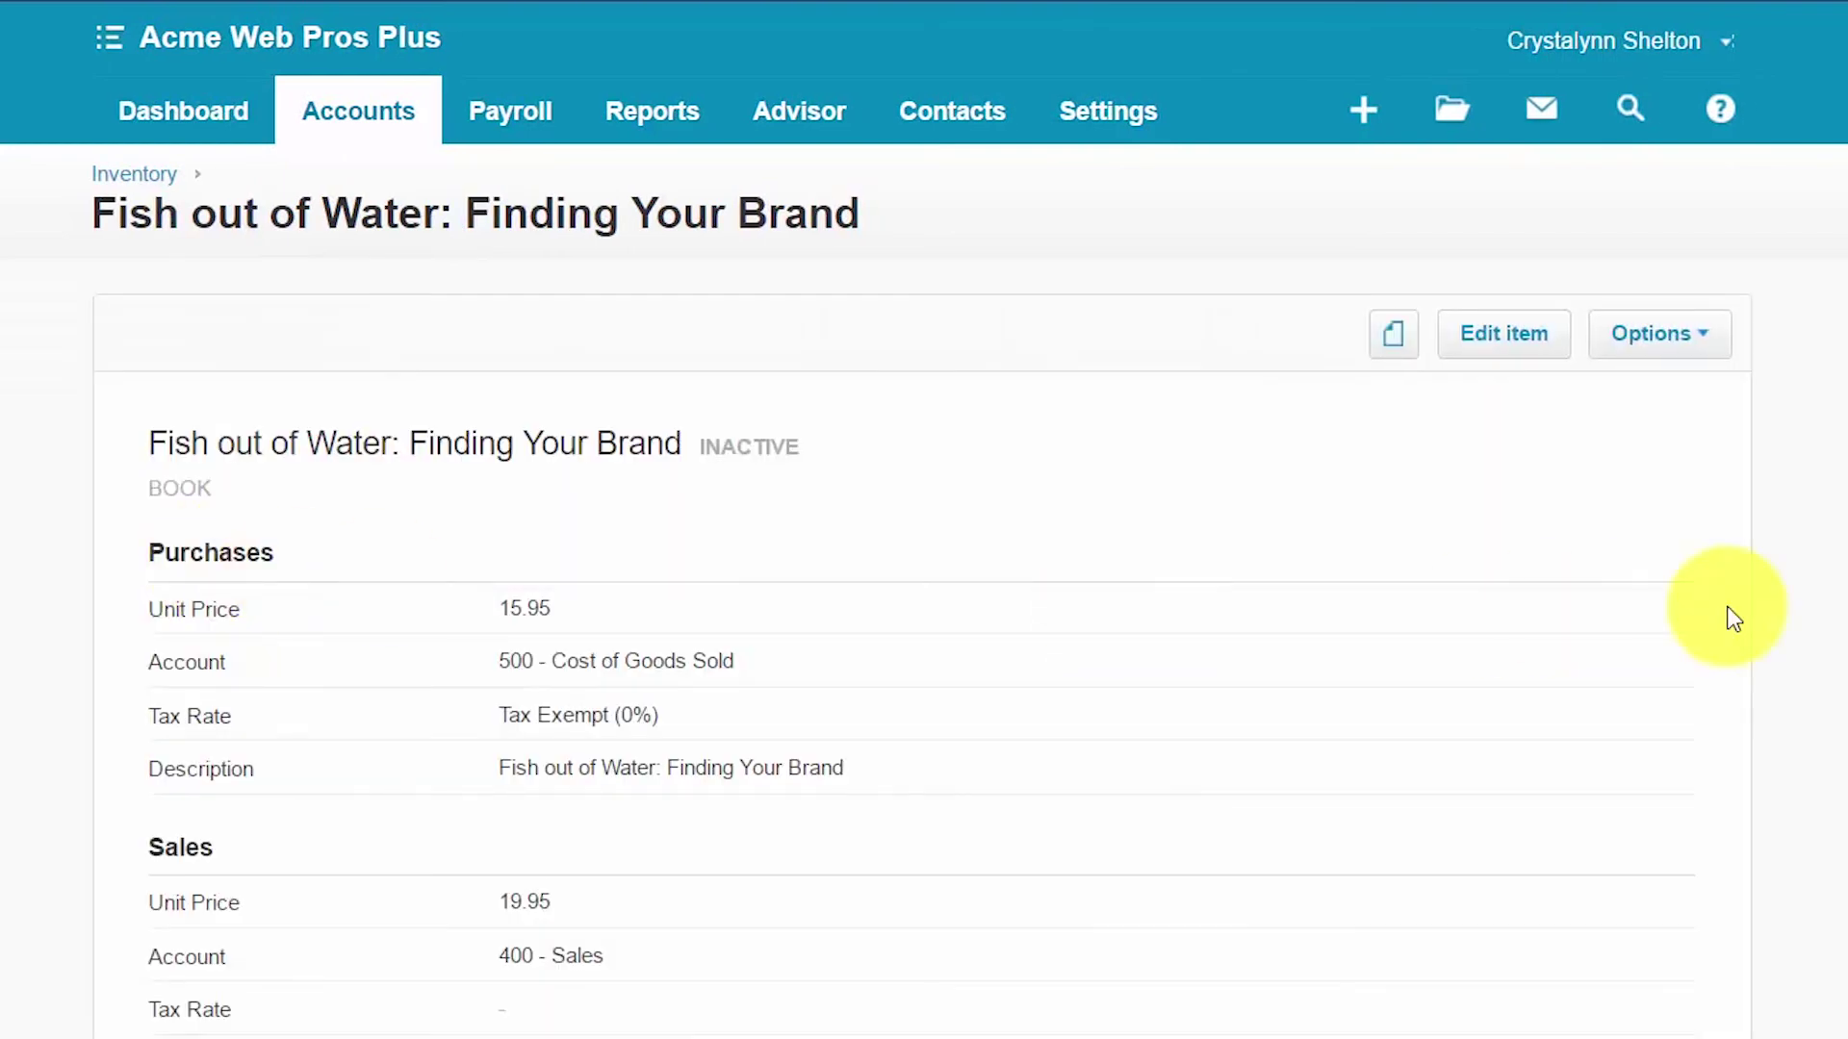
pyautogui.click(1688, 337)
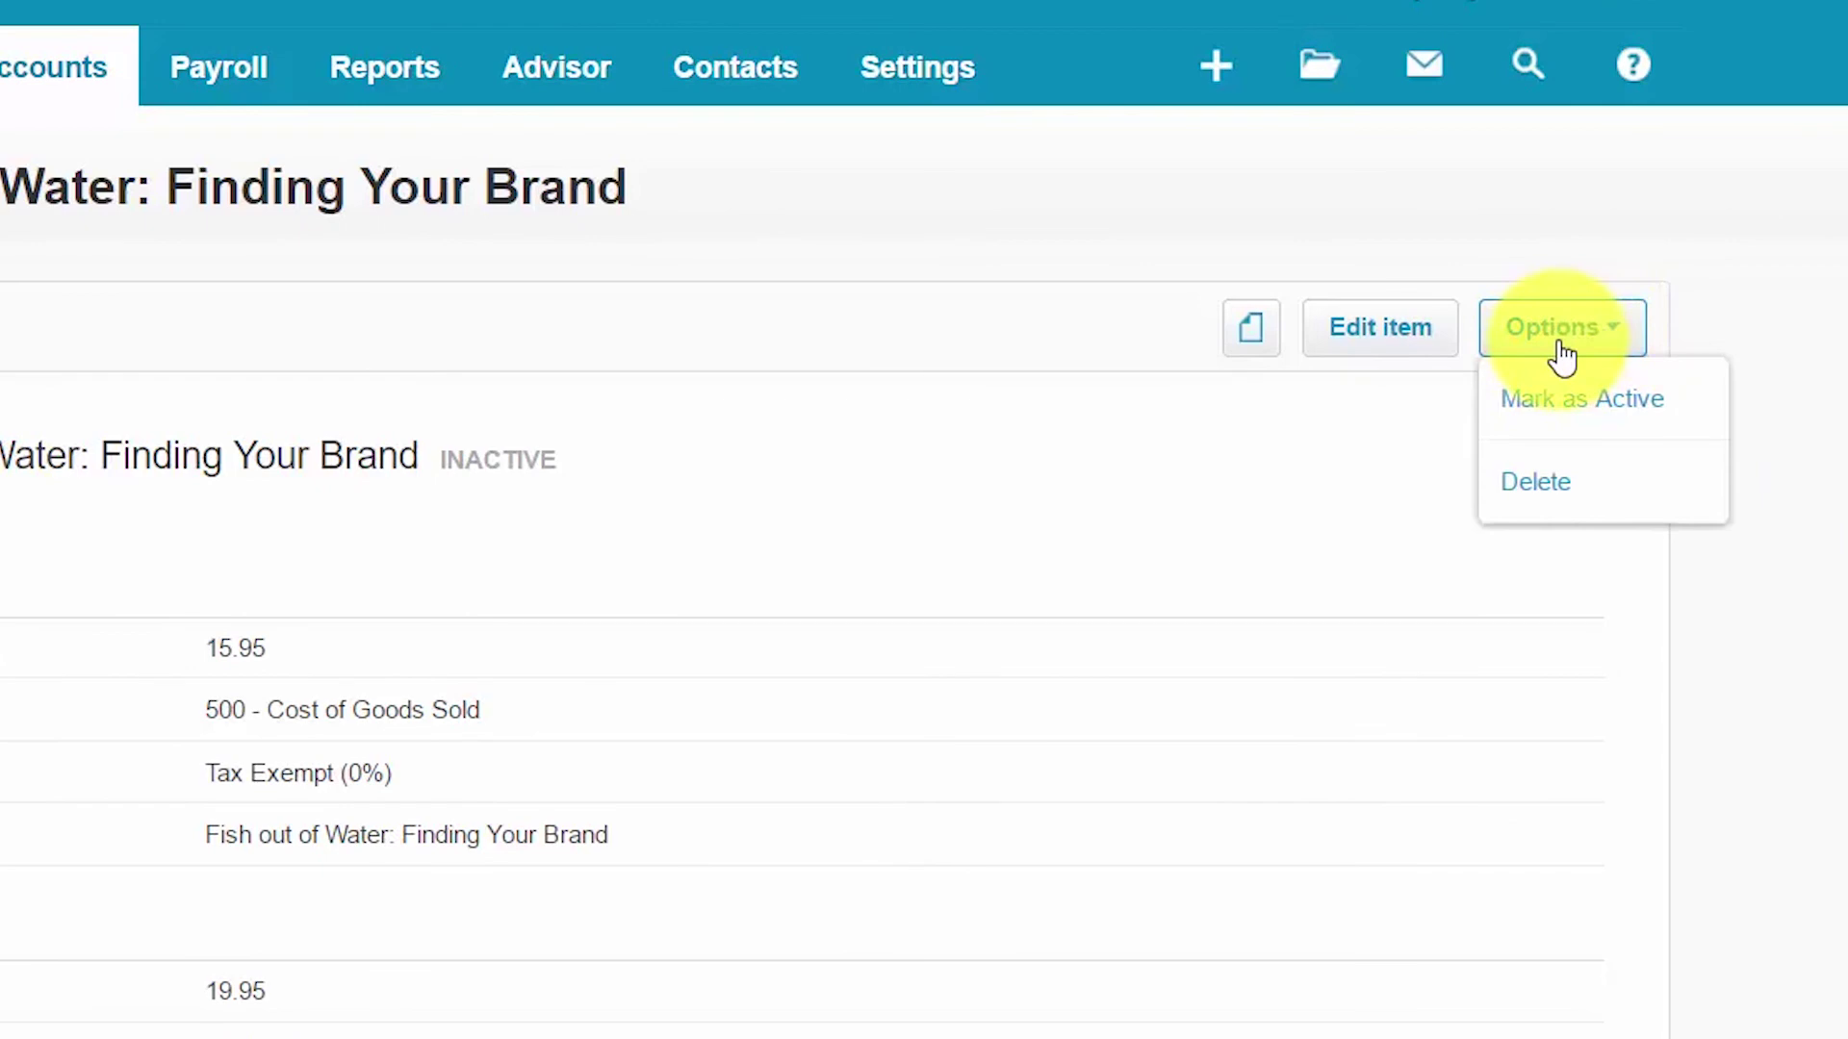
pyautogui.click(1561, 426)
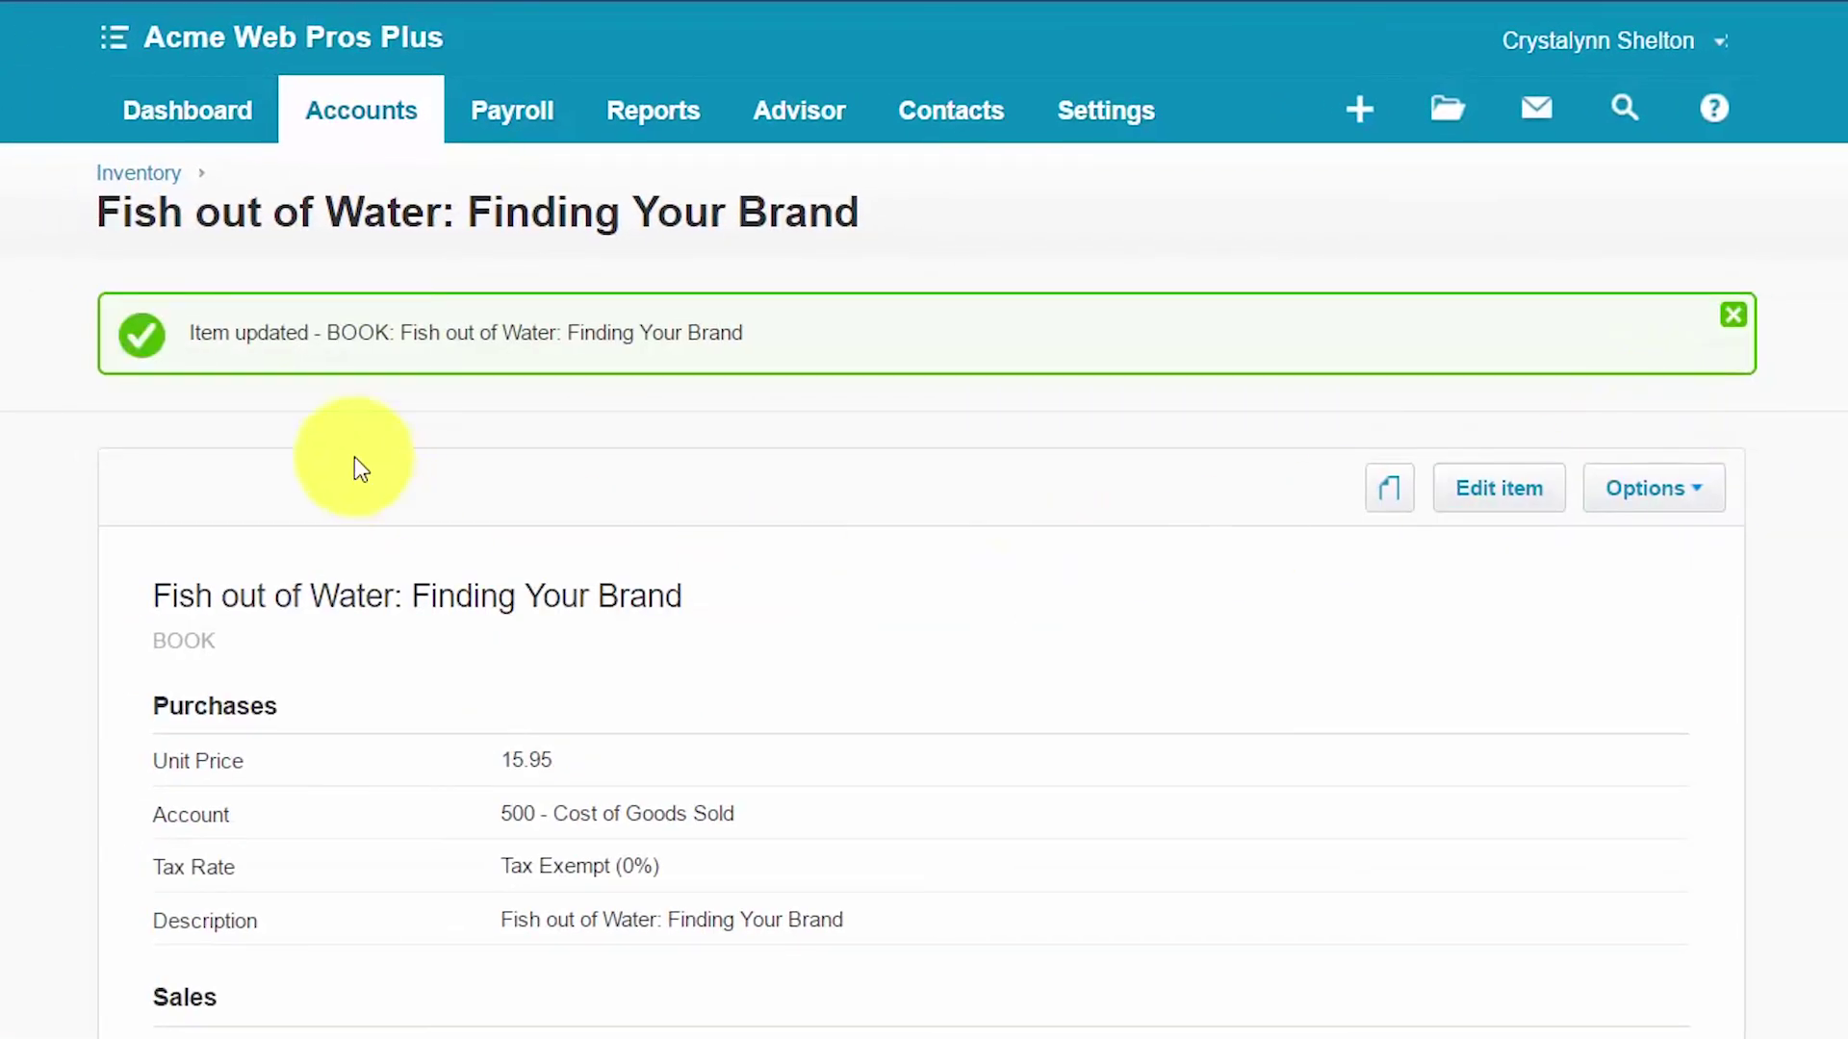
pyautogui.click(114, 178)
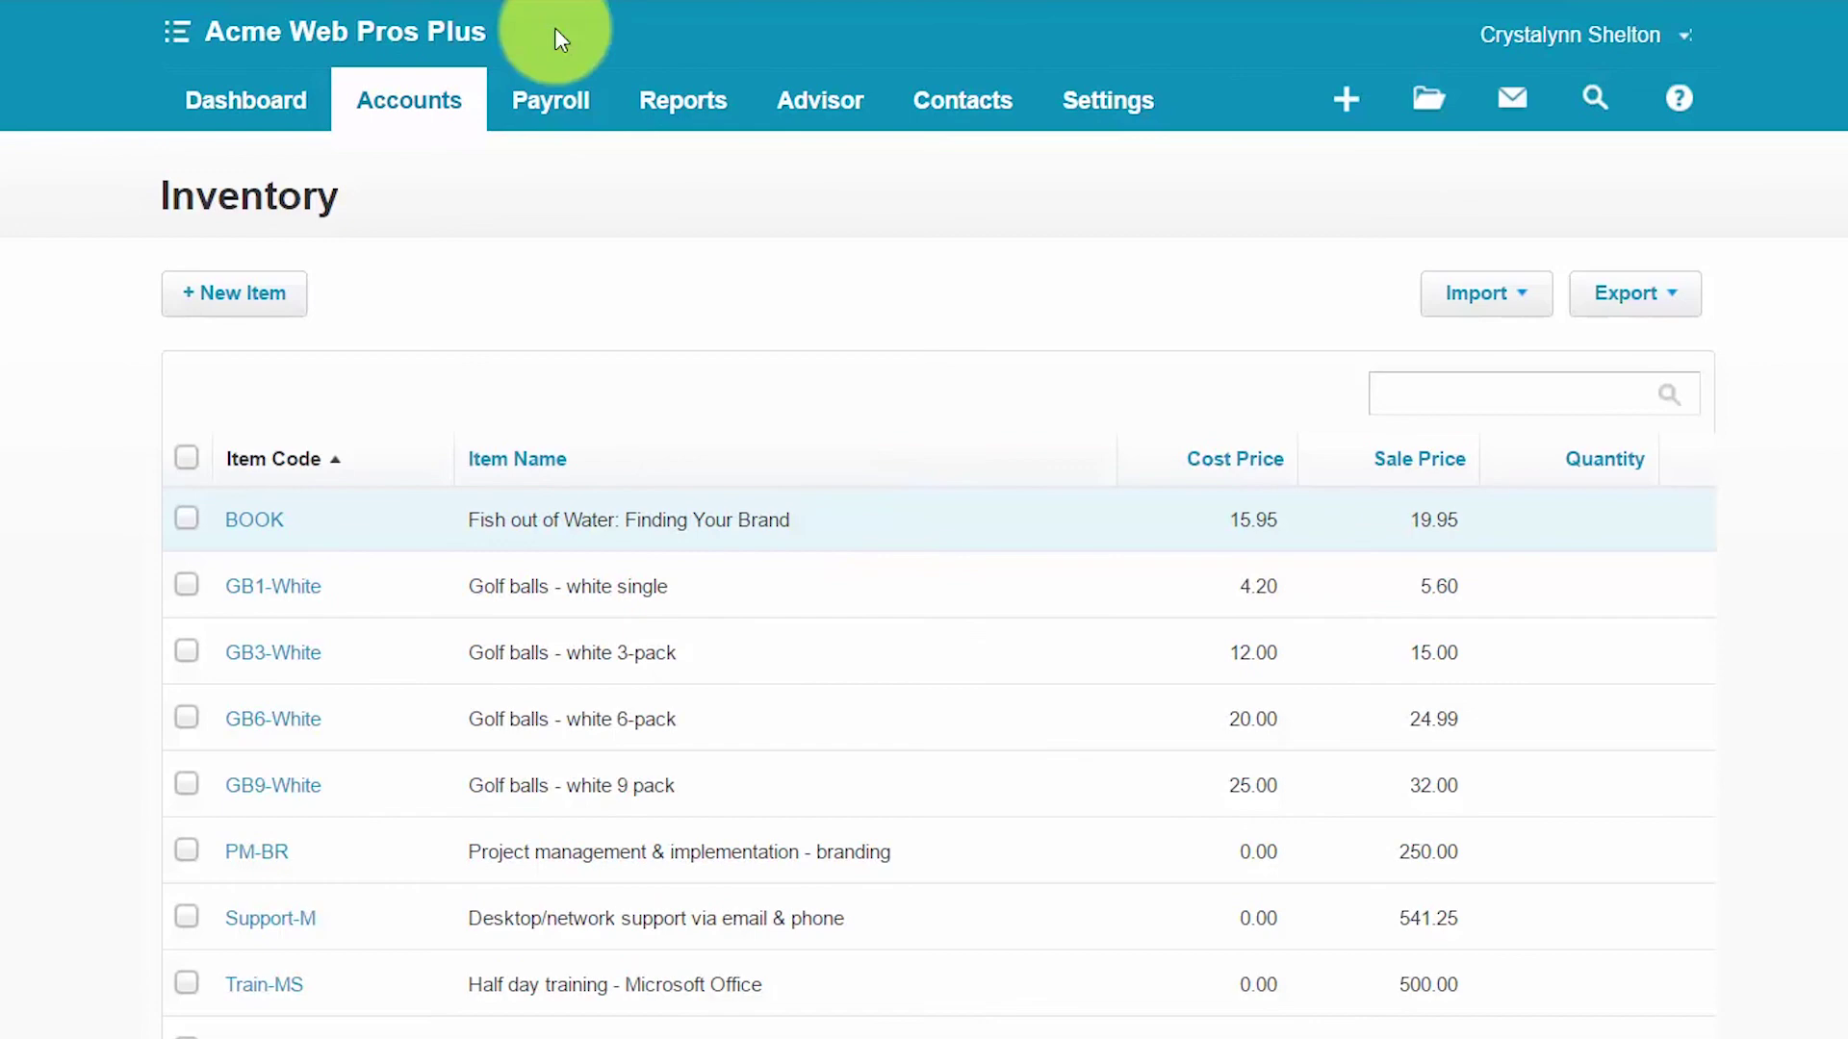
# Go to the full list of reports, expand the Inventory group, and open the Inventory Item Summary report marked New
pyautogui.click(556, 30)
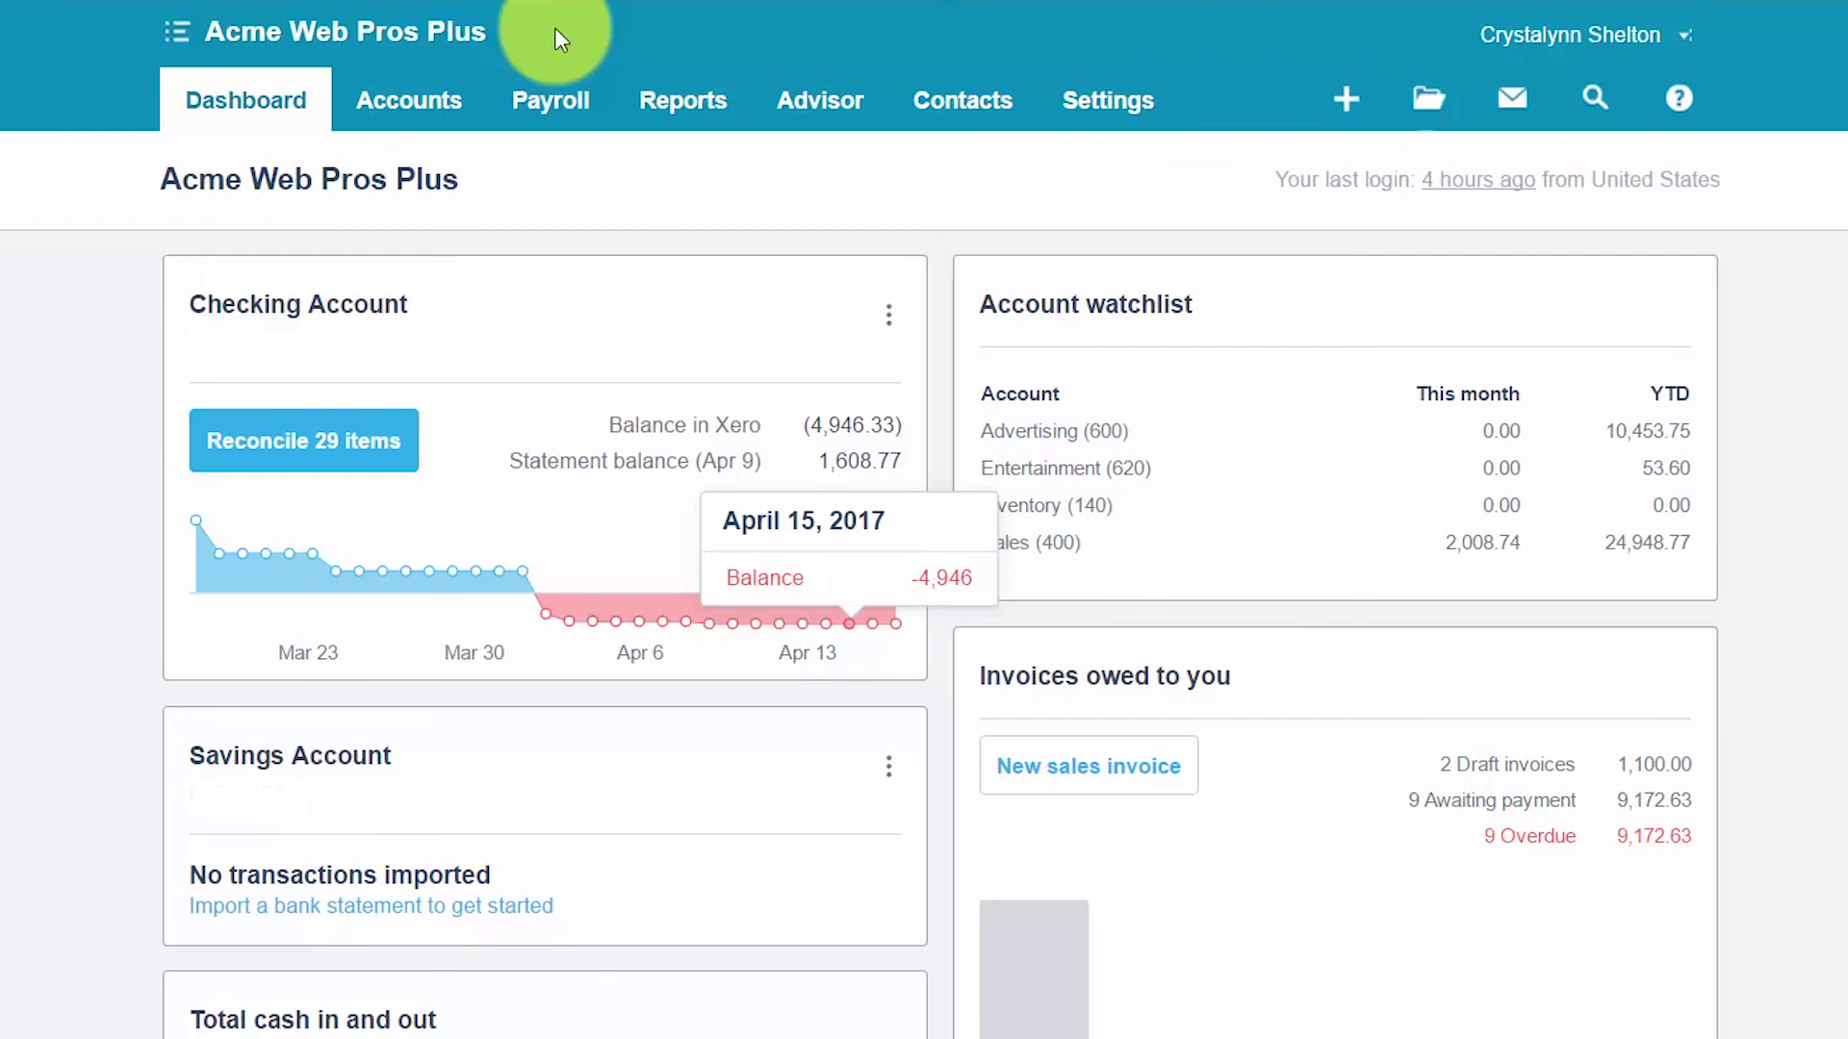
pyautogui.click(689, 102)
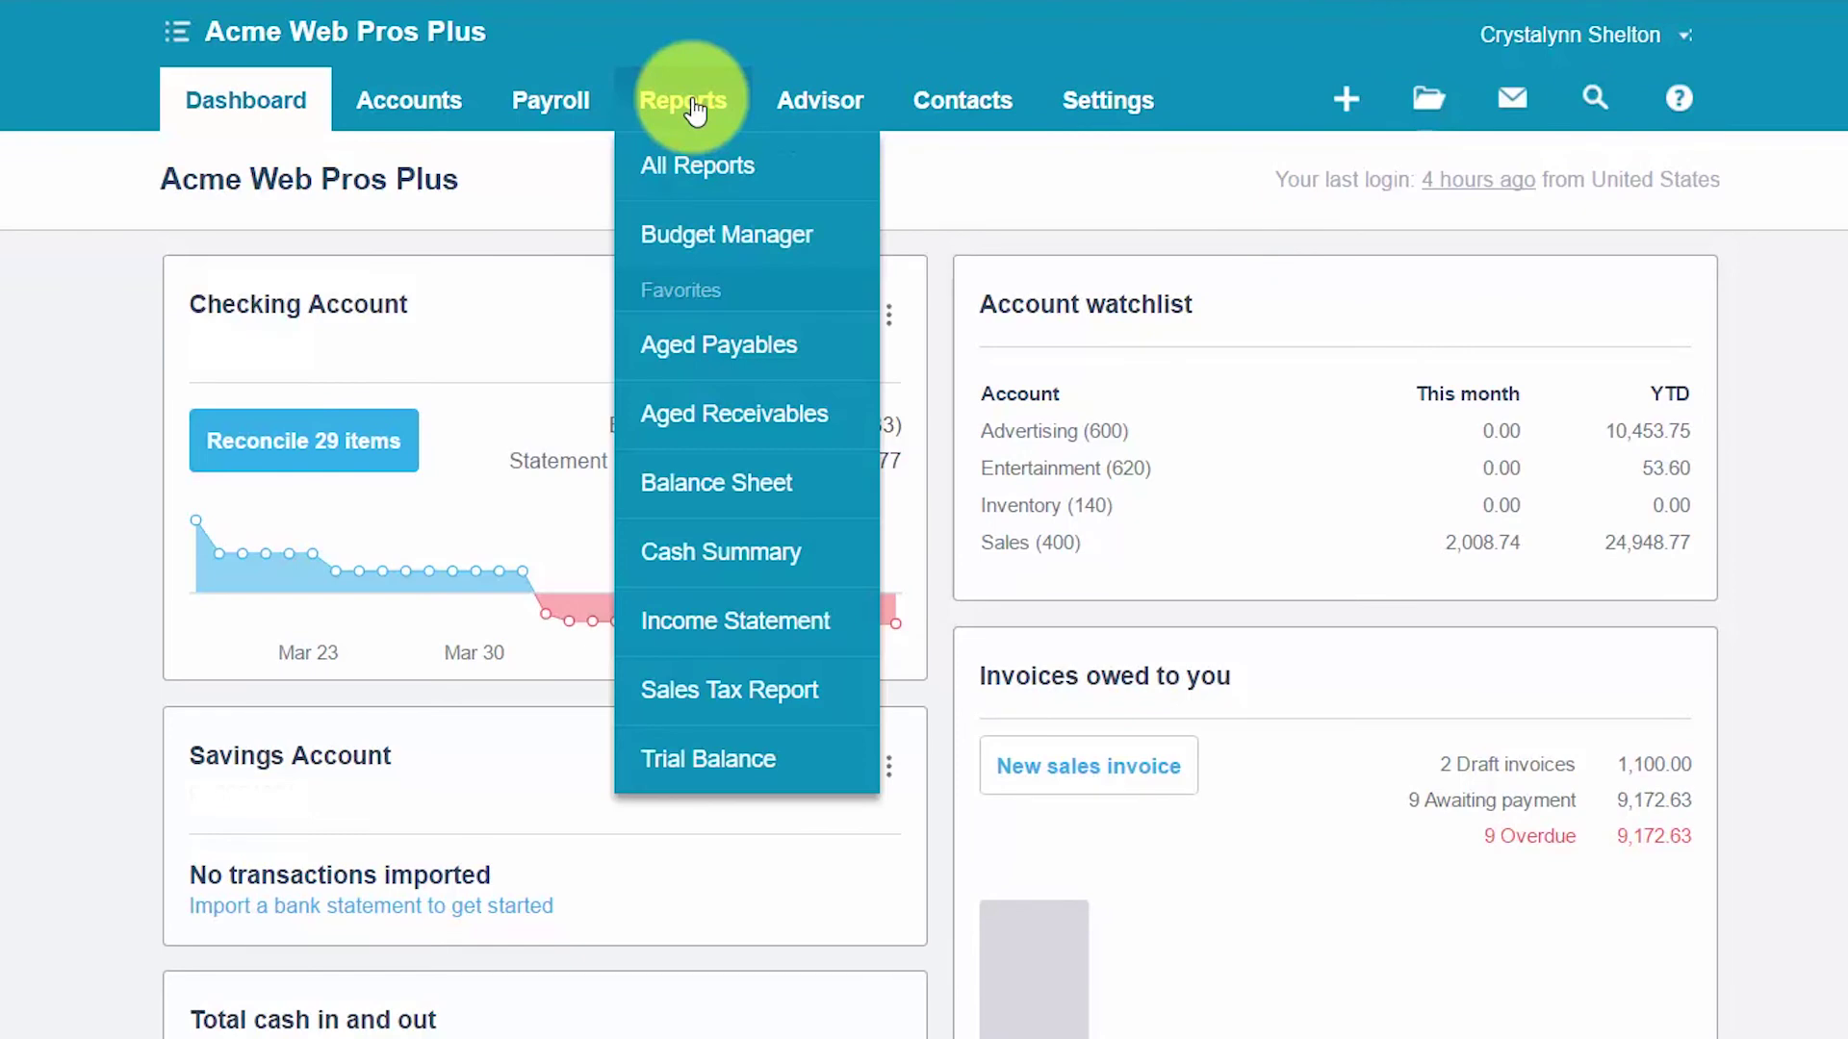
pyautogui.click(669, 168)
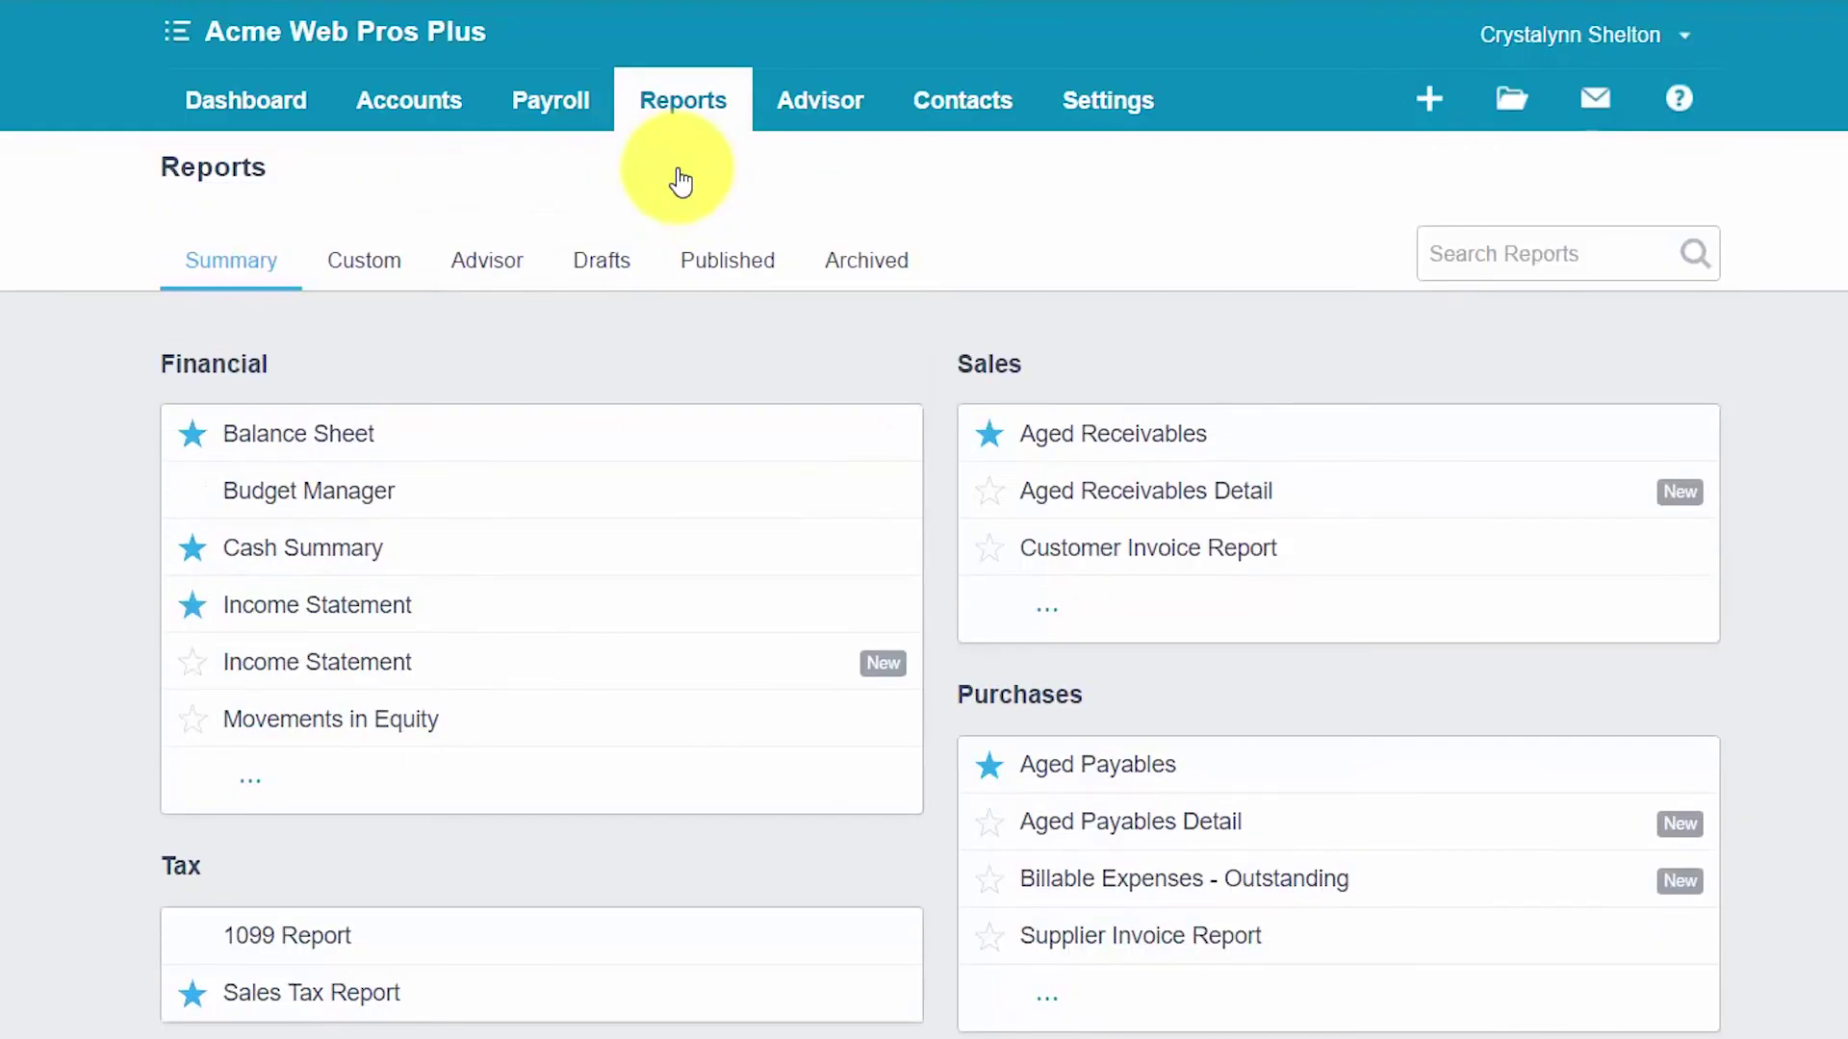
pyautogui.scroll(-2, 755, 669)
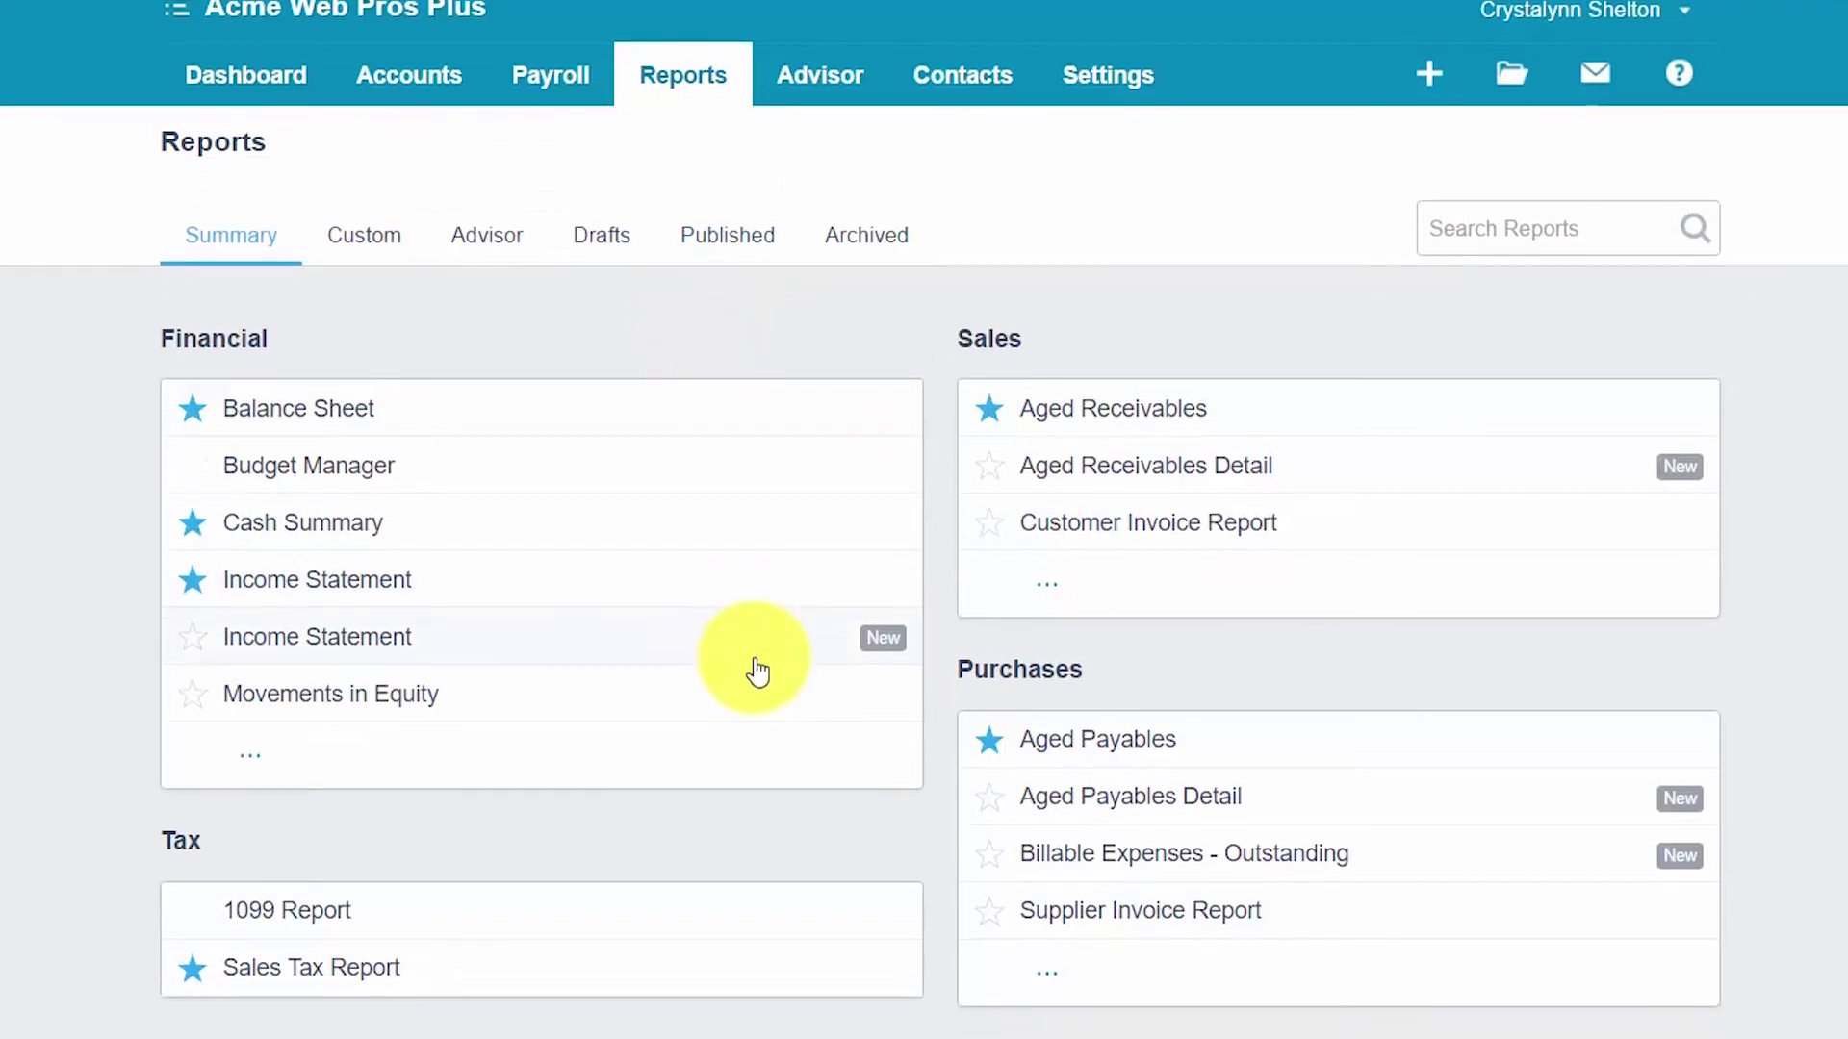
pyautogui.scroll(-6, 759, 674)
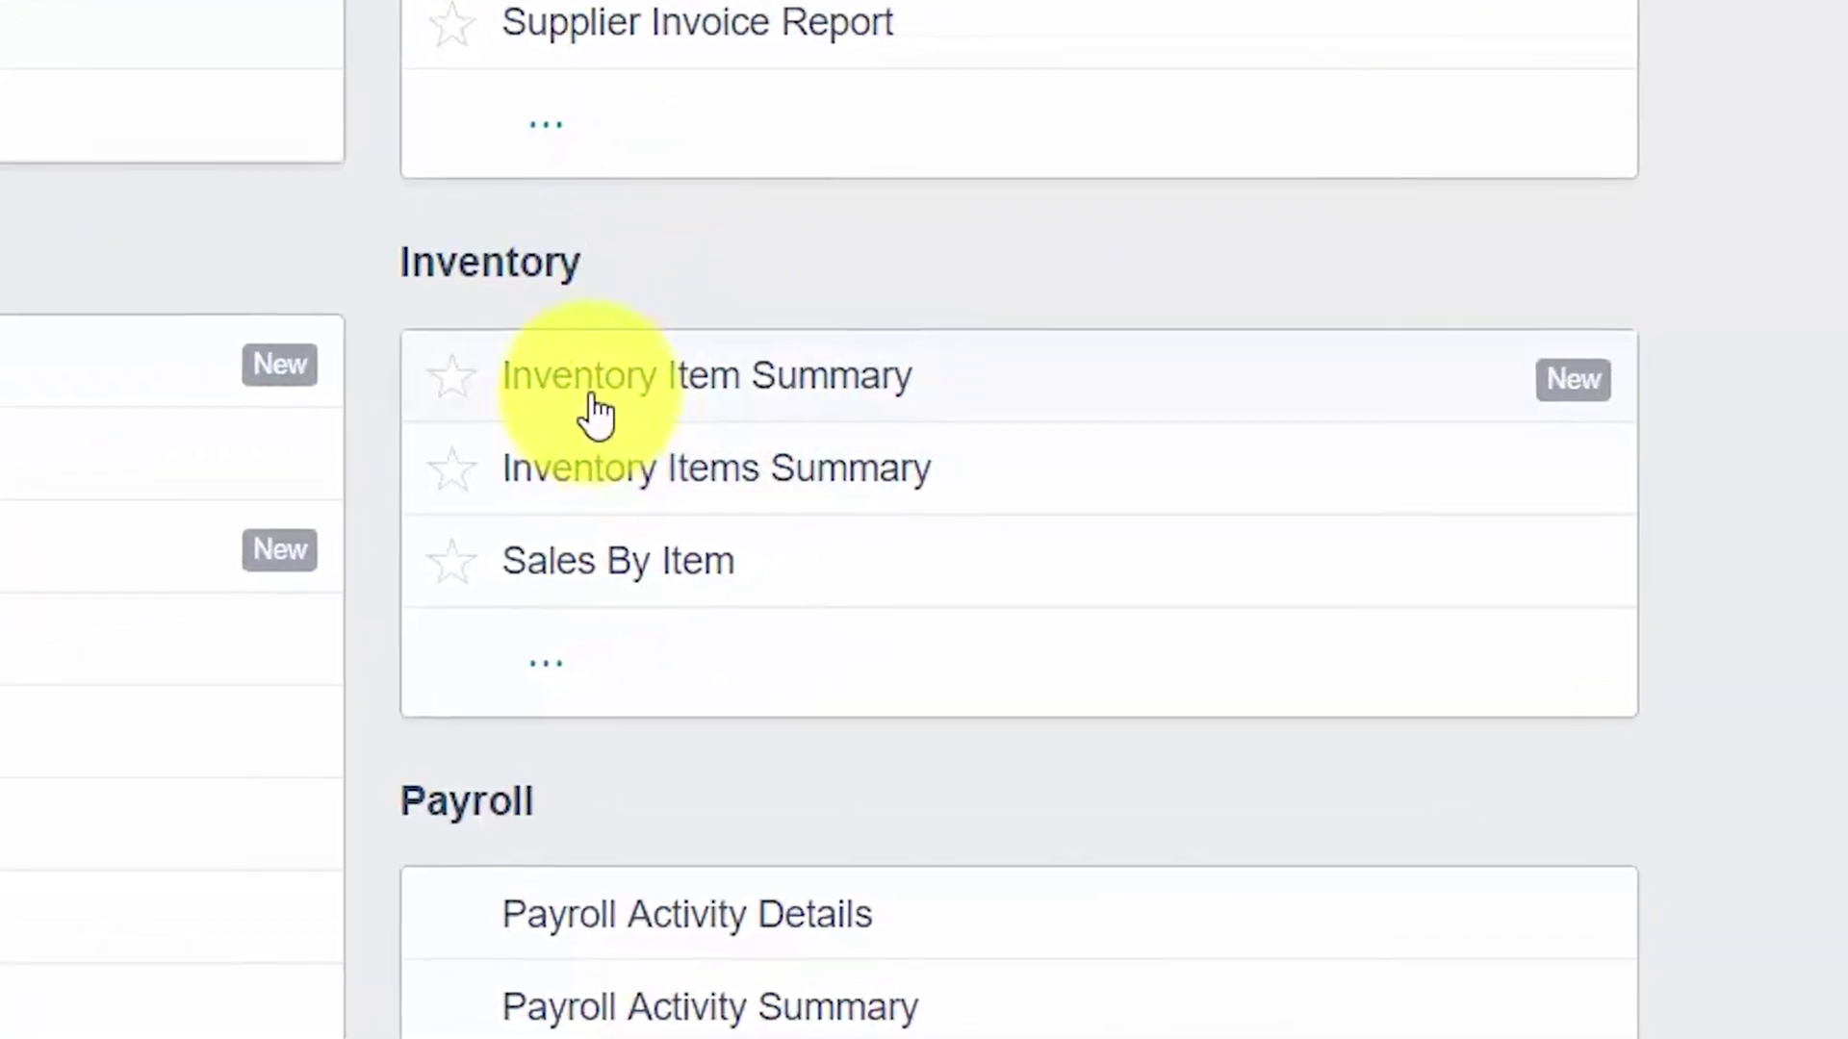
pyautogui.click(540, 676)
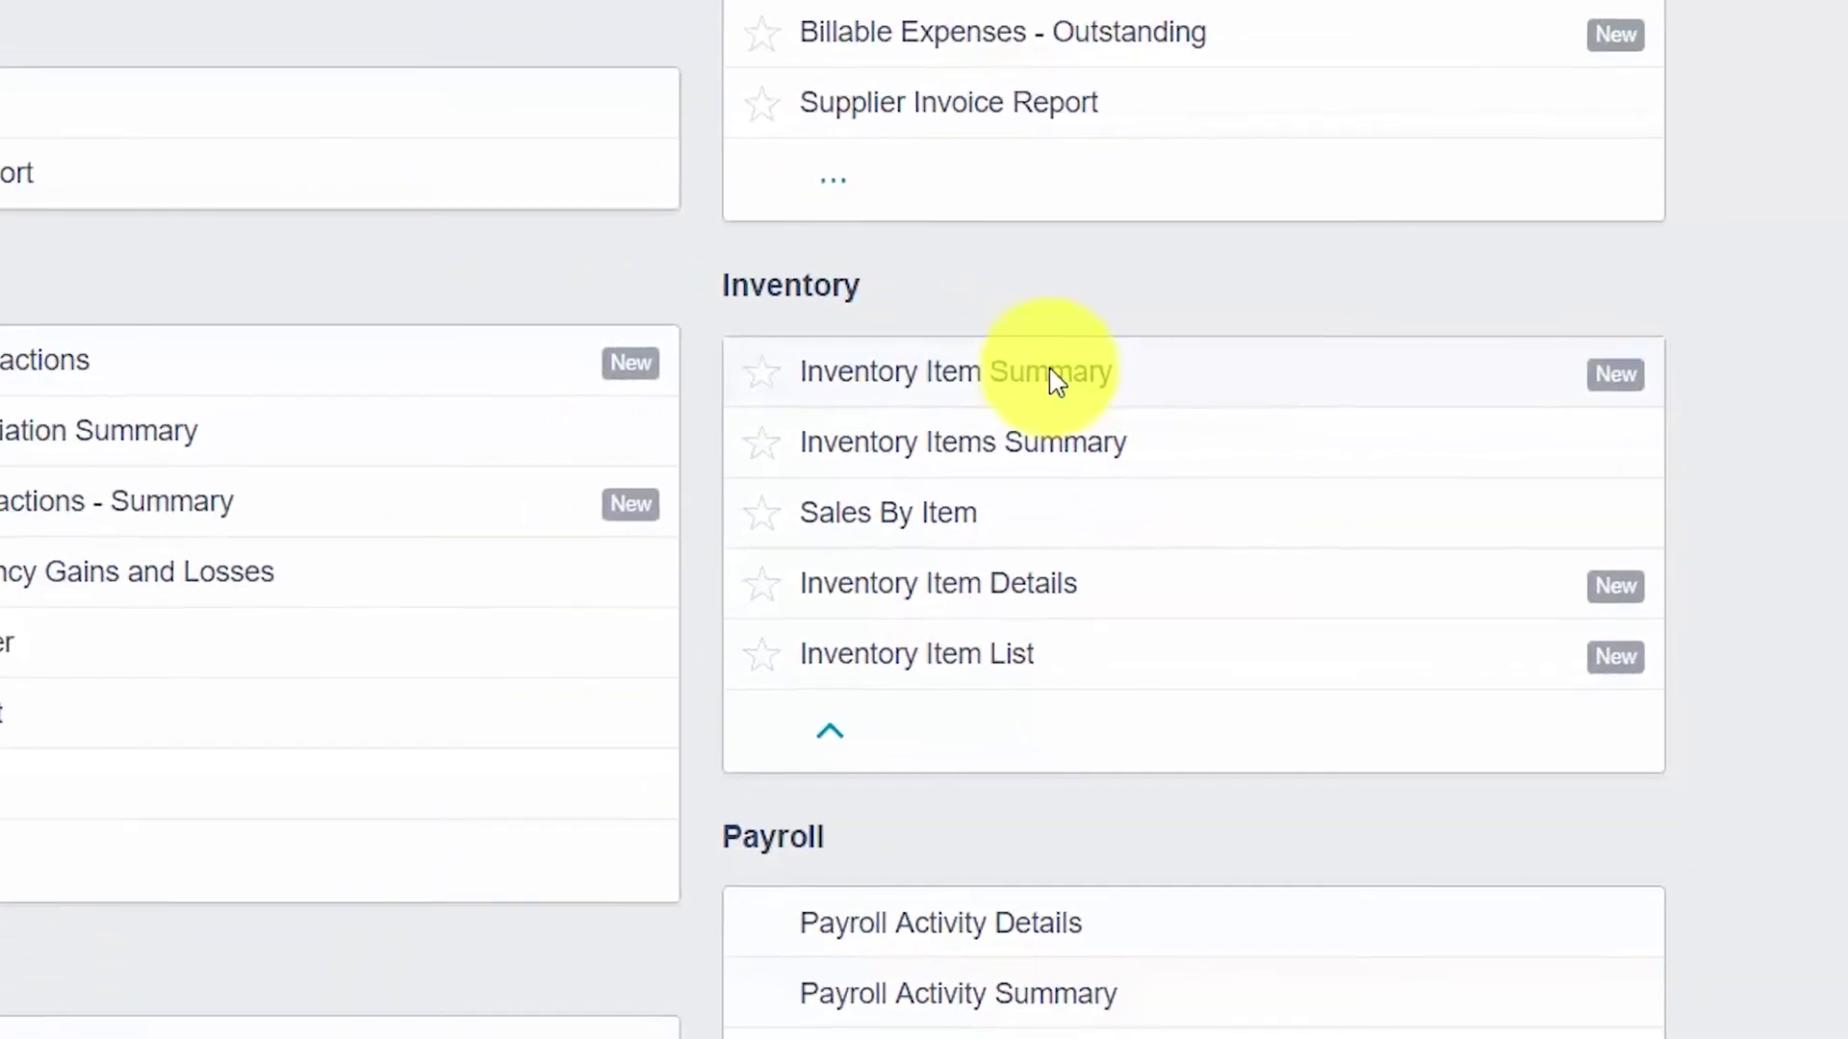
pyautogui.click(1133, 373)
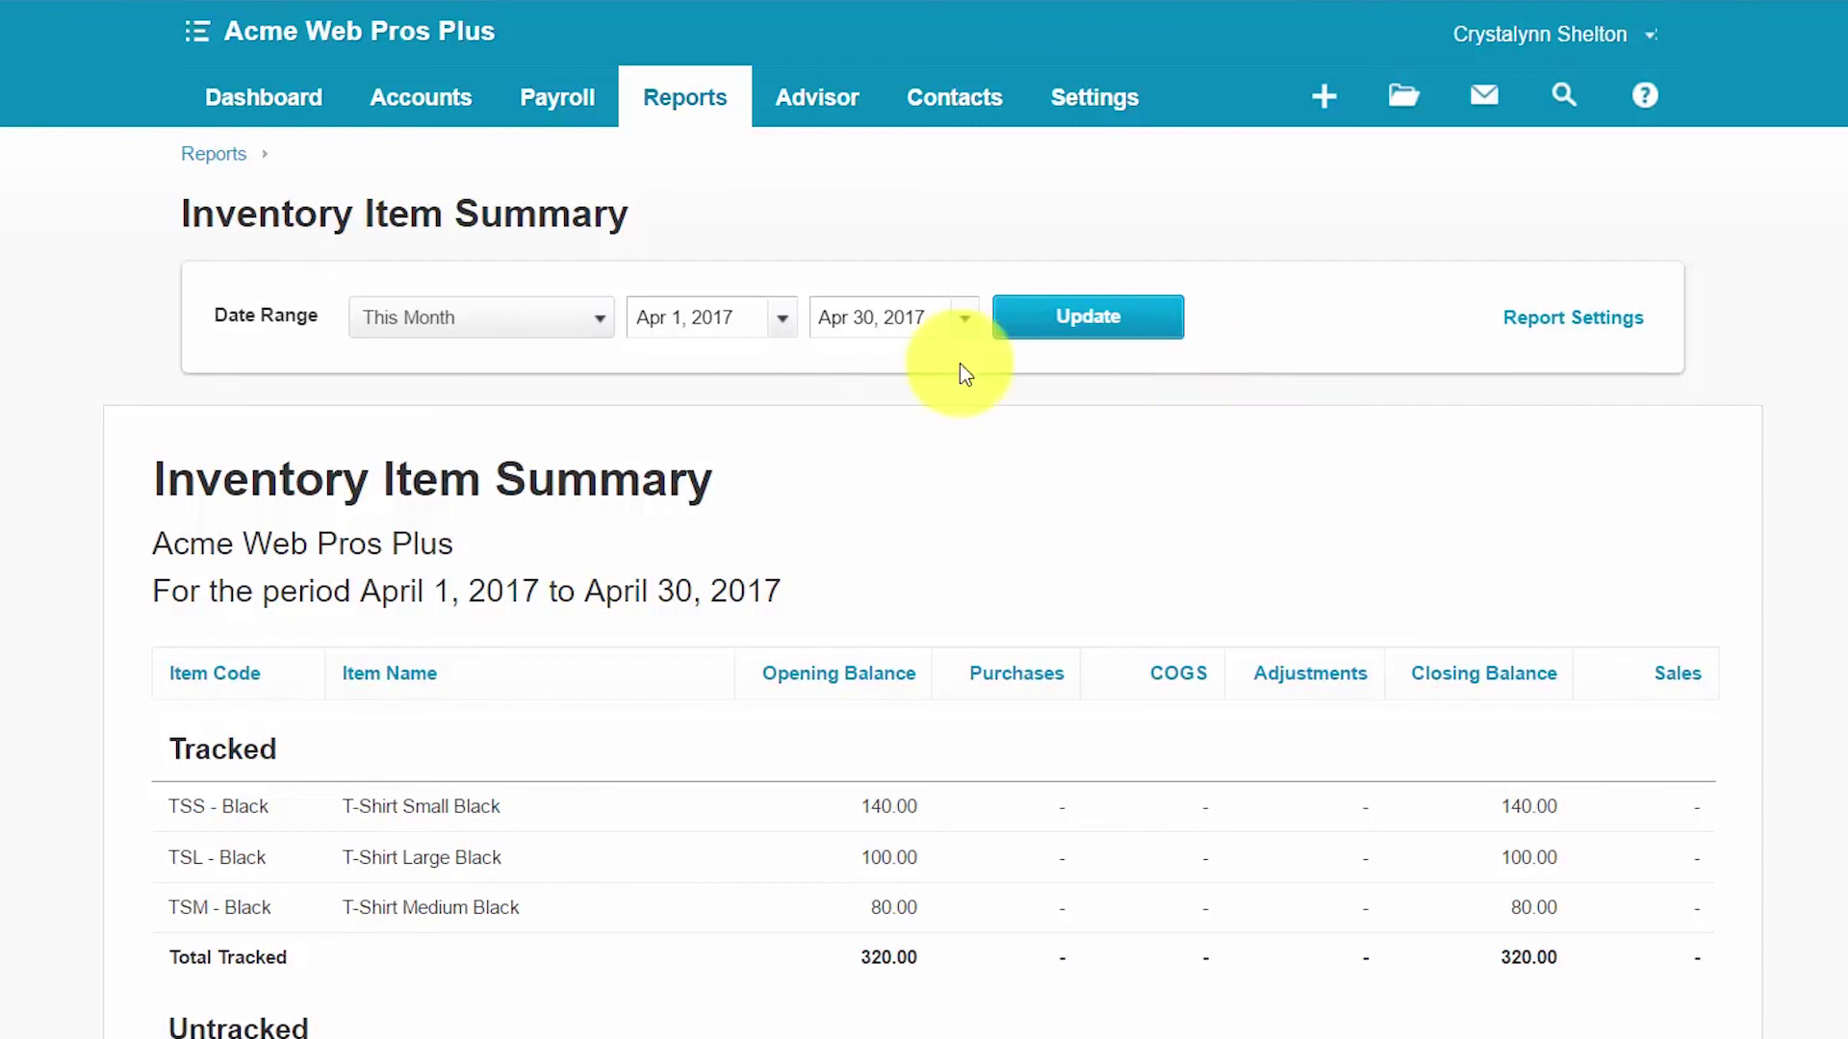
# Set the Inventory Item Summary date range to This Financial Year and update the report
pyautogui.click(596, 323)
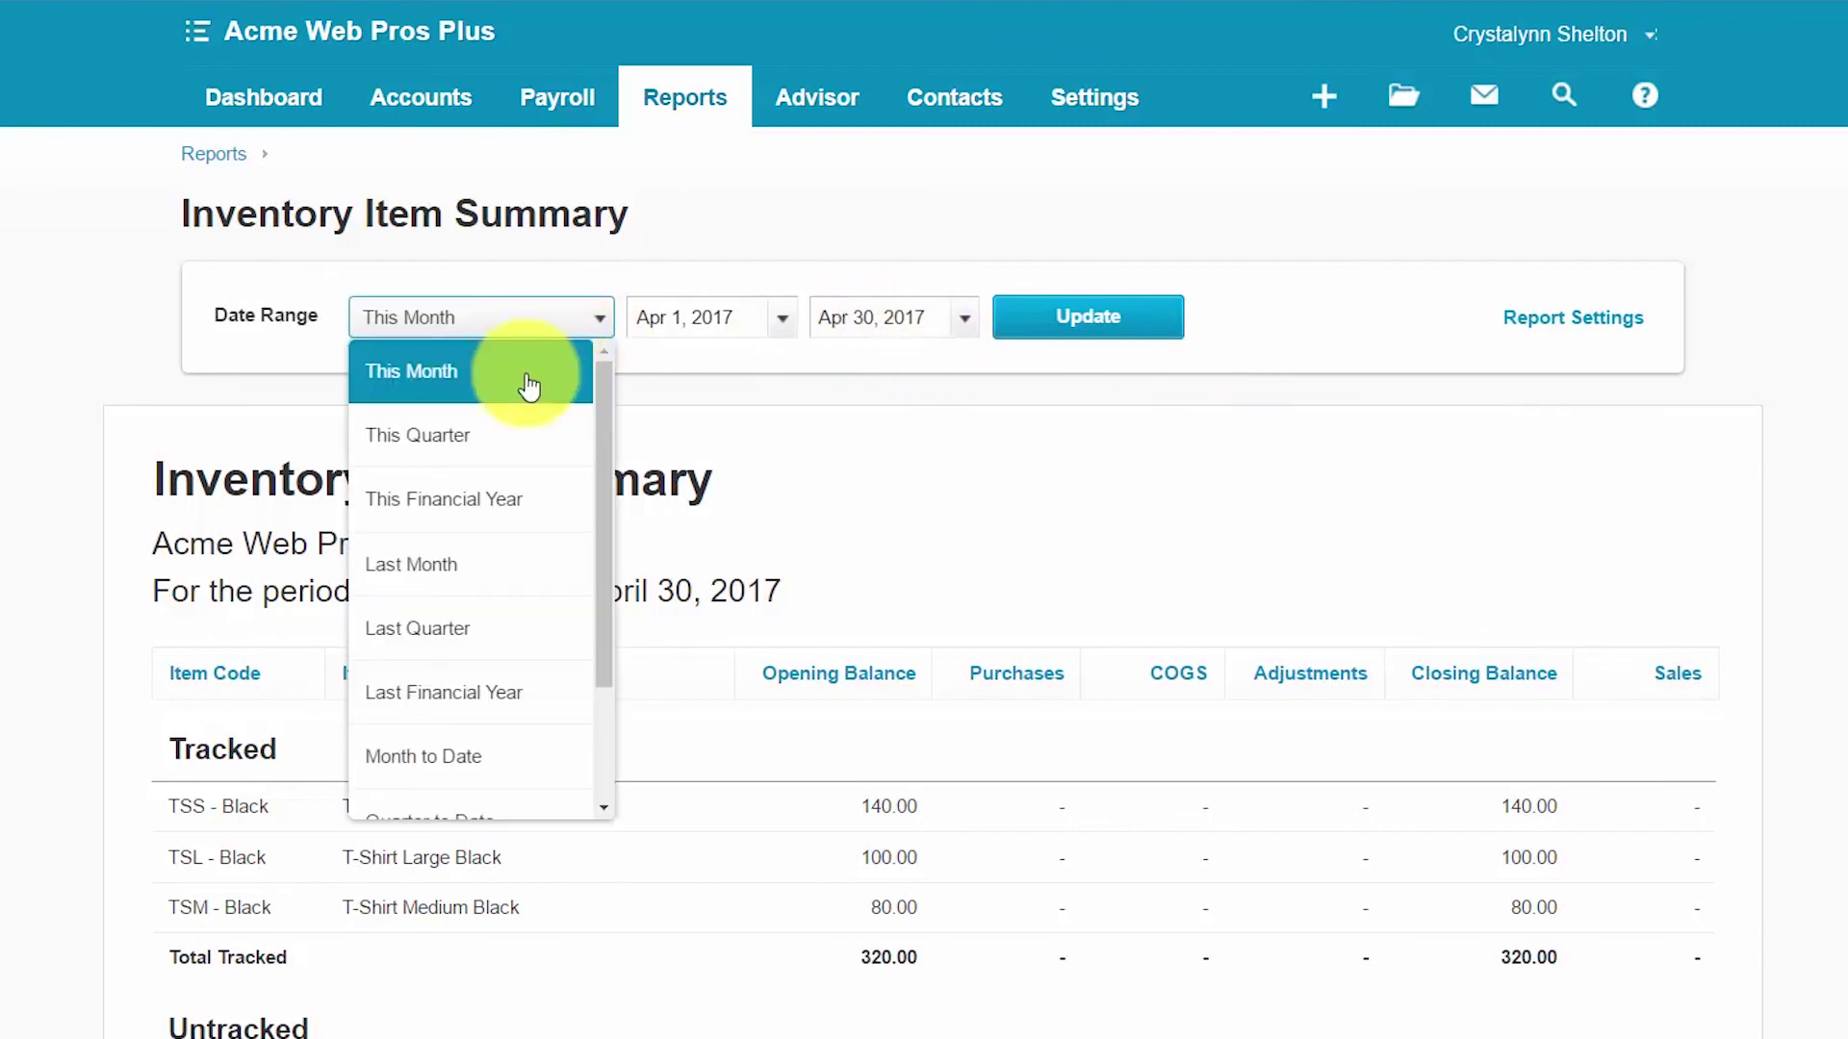
pyautogui.click(519, 500)
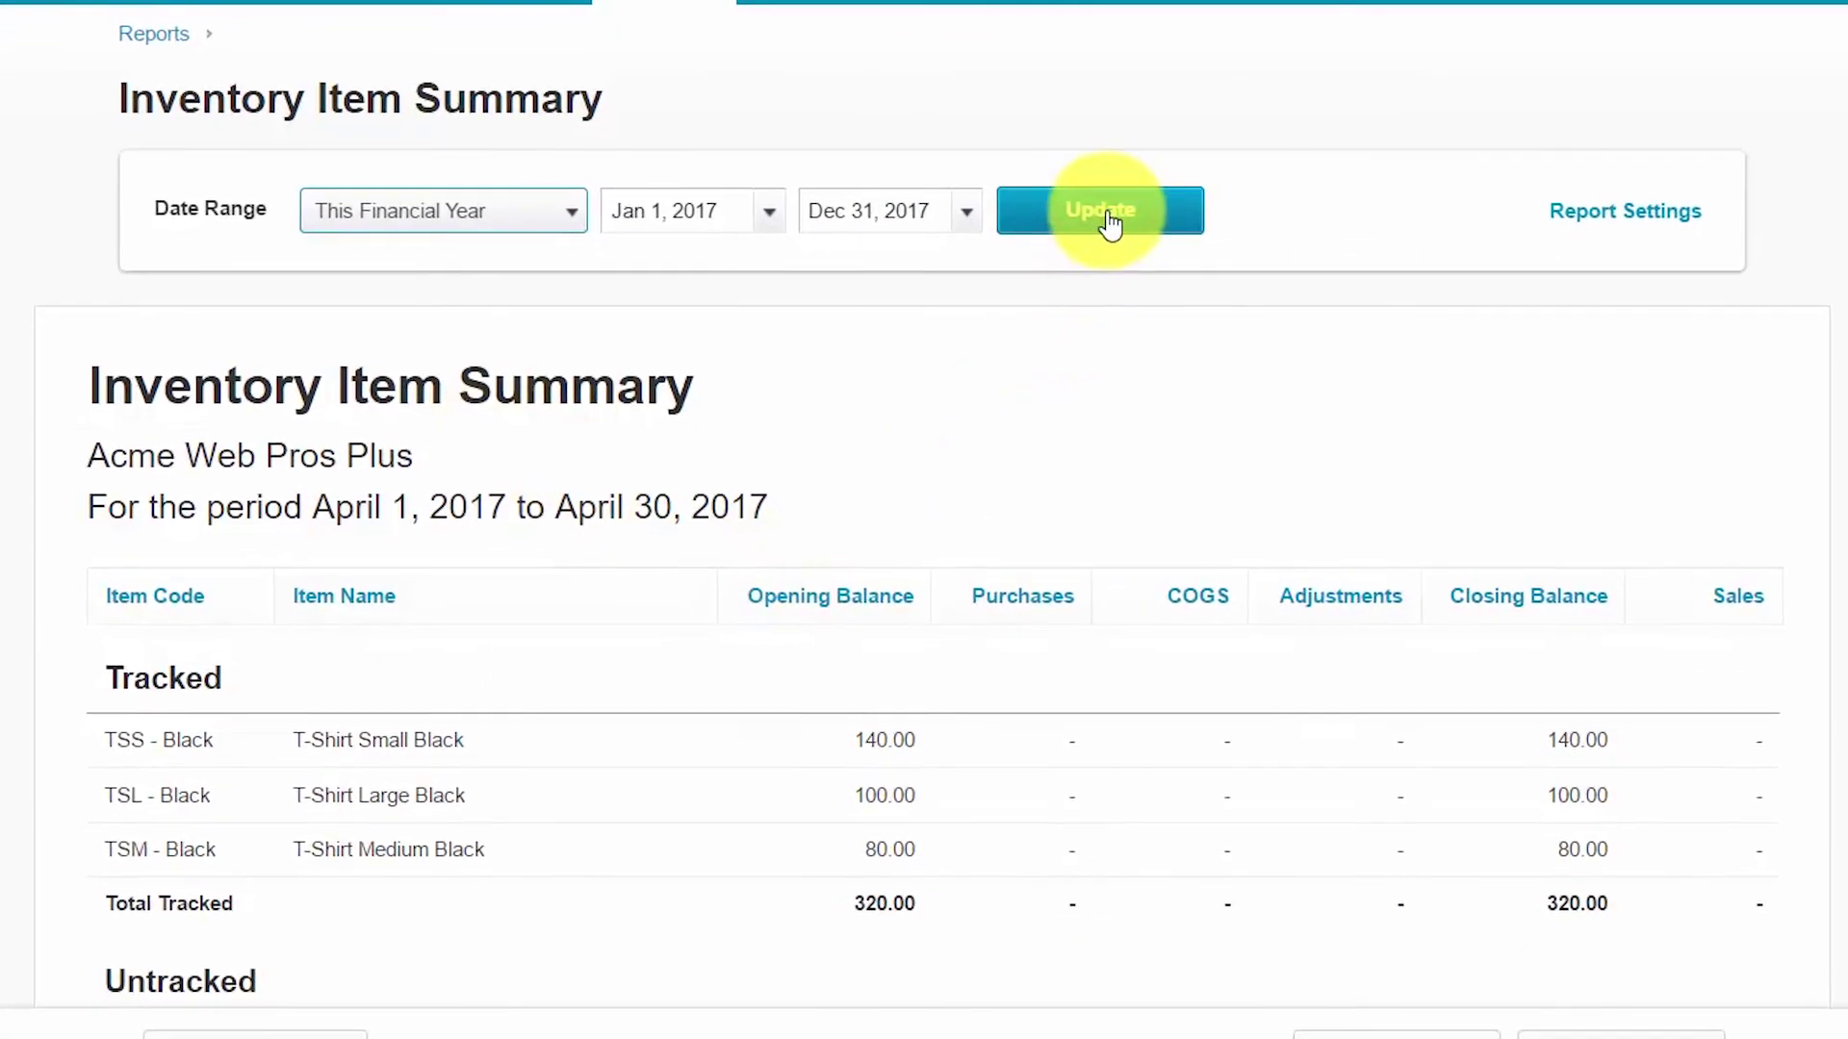
pyautogui.click(1107, 217)
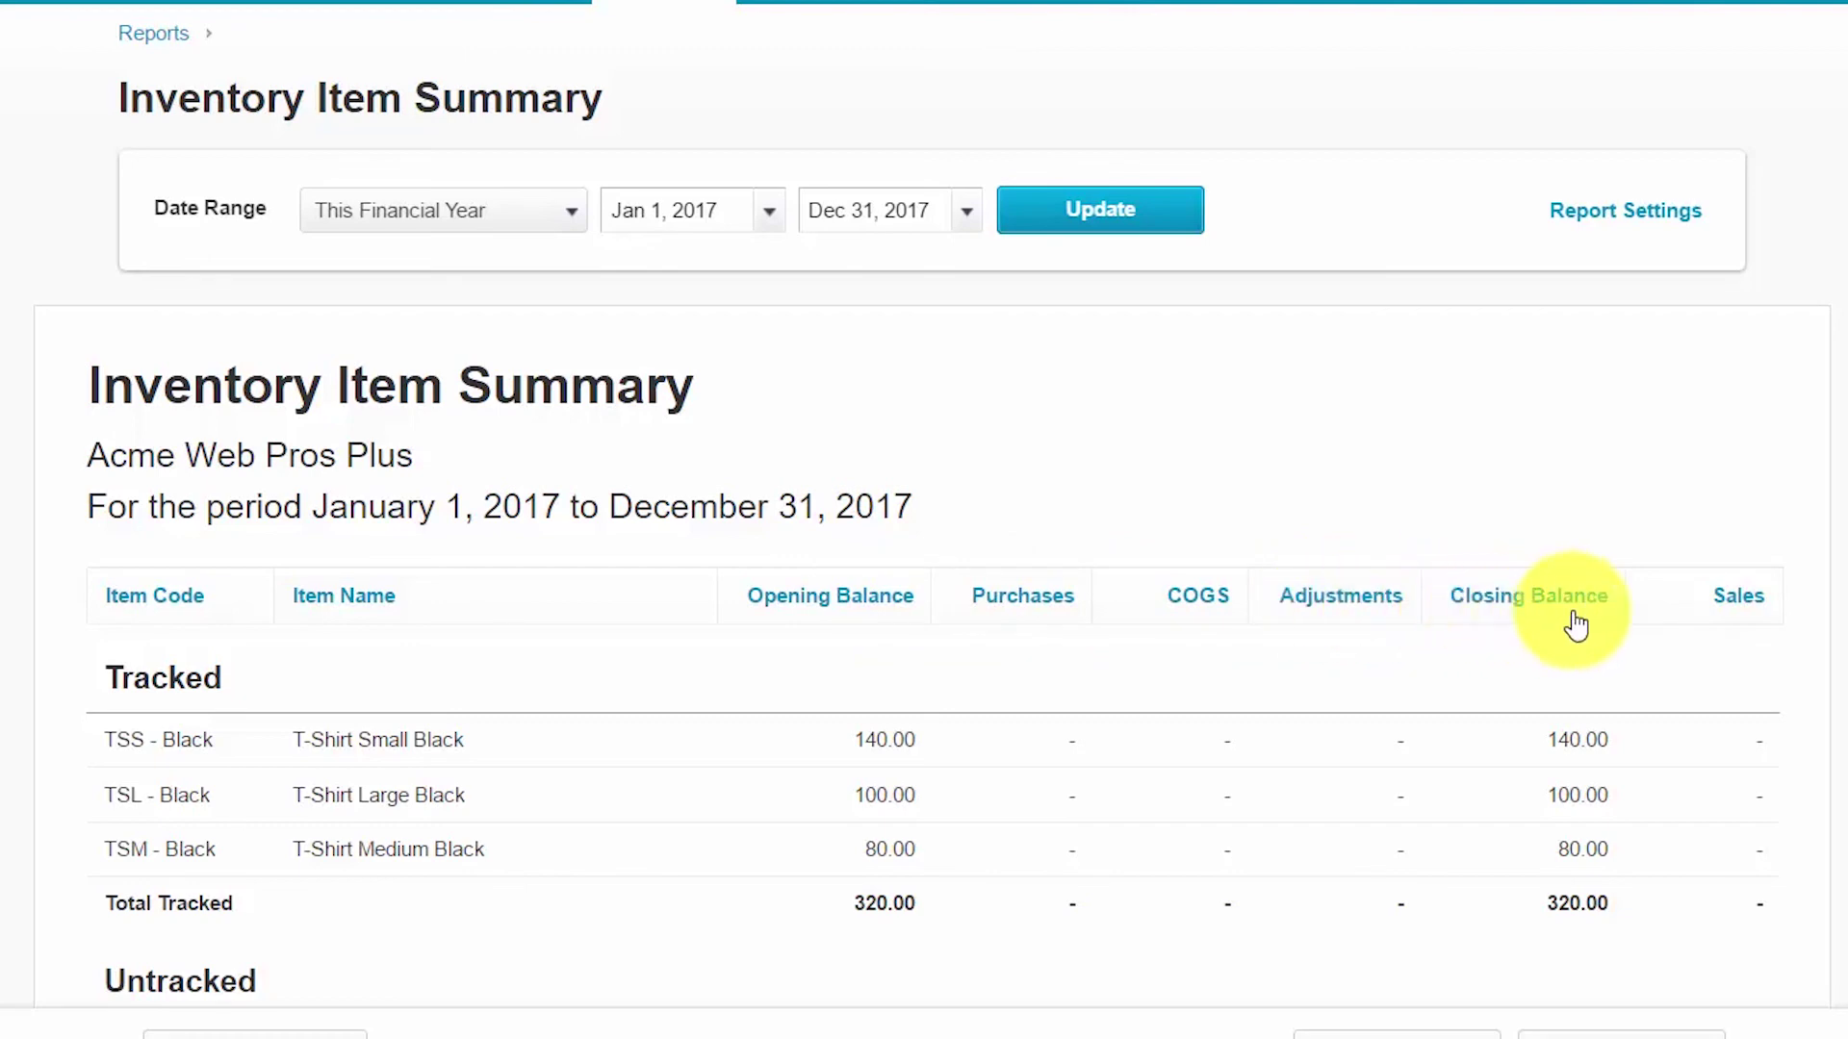
# Return to the reports list, expand the Inventory group, and open the Inventory Item Details report
pyautogui.click(146, 33)
pyautogui.scroll(-5, 1065, 689)
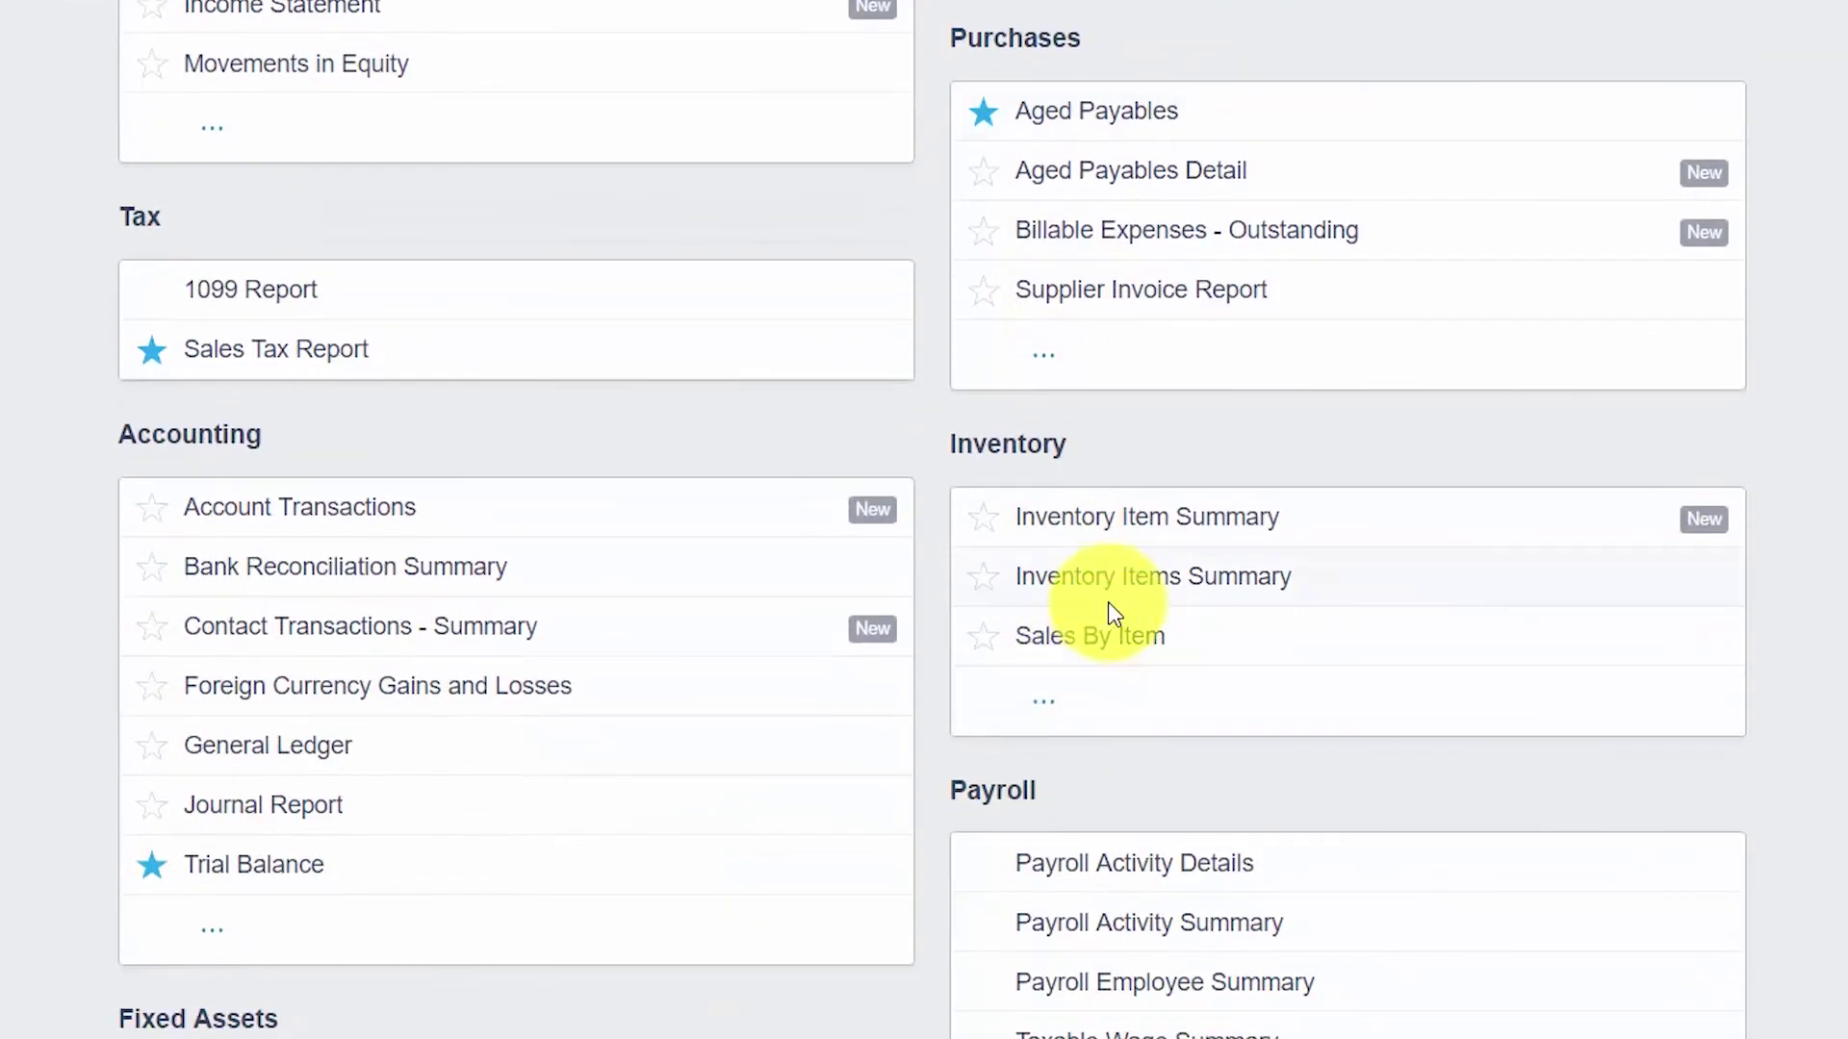
pyautogui.click(1045, 700)
pyautogui.scroll(-1, 1059, 707)
pyautogui.click(1081, 558)
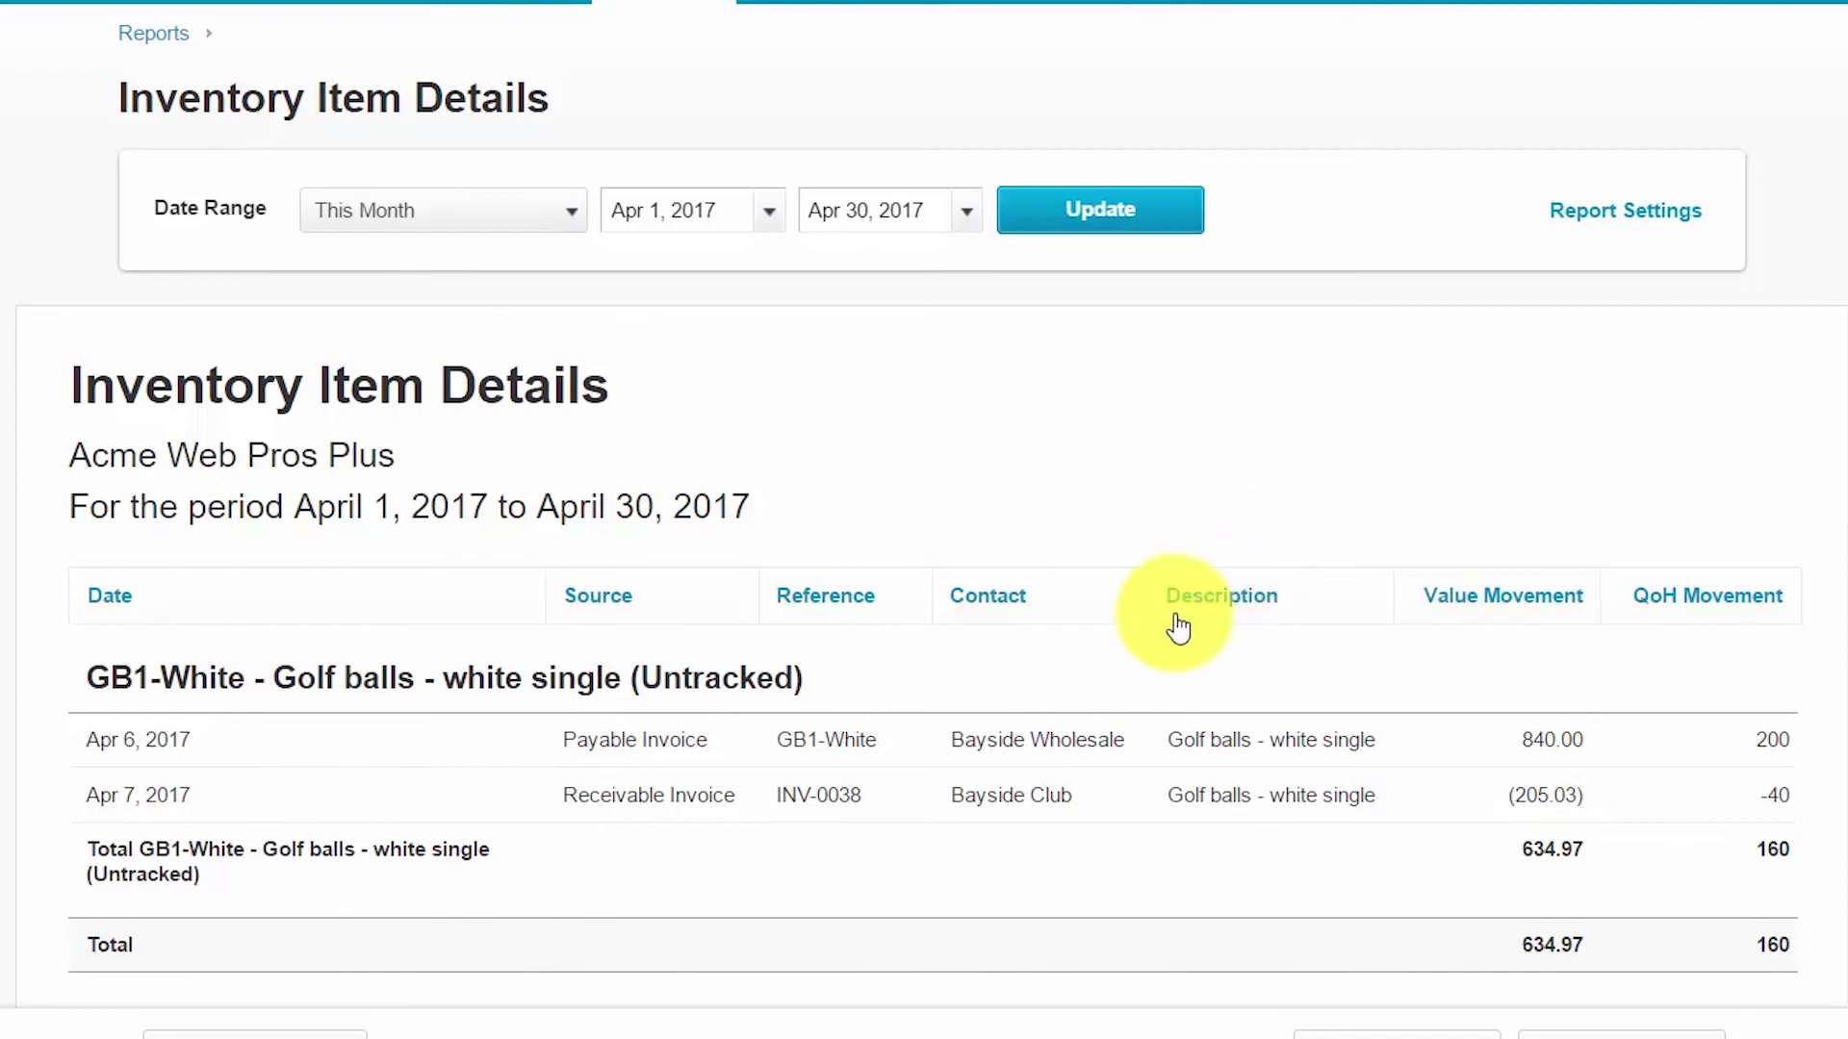
# Set the Inventory Item Details date range to This Financial Year and update the report
pyautogui.click(575, 229)
pyautogui.click(503, 404)
pyautogui.click(1086, 246)
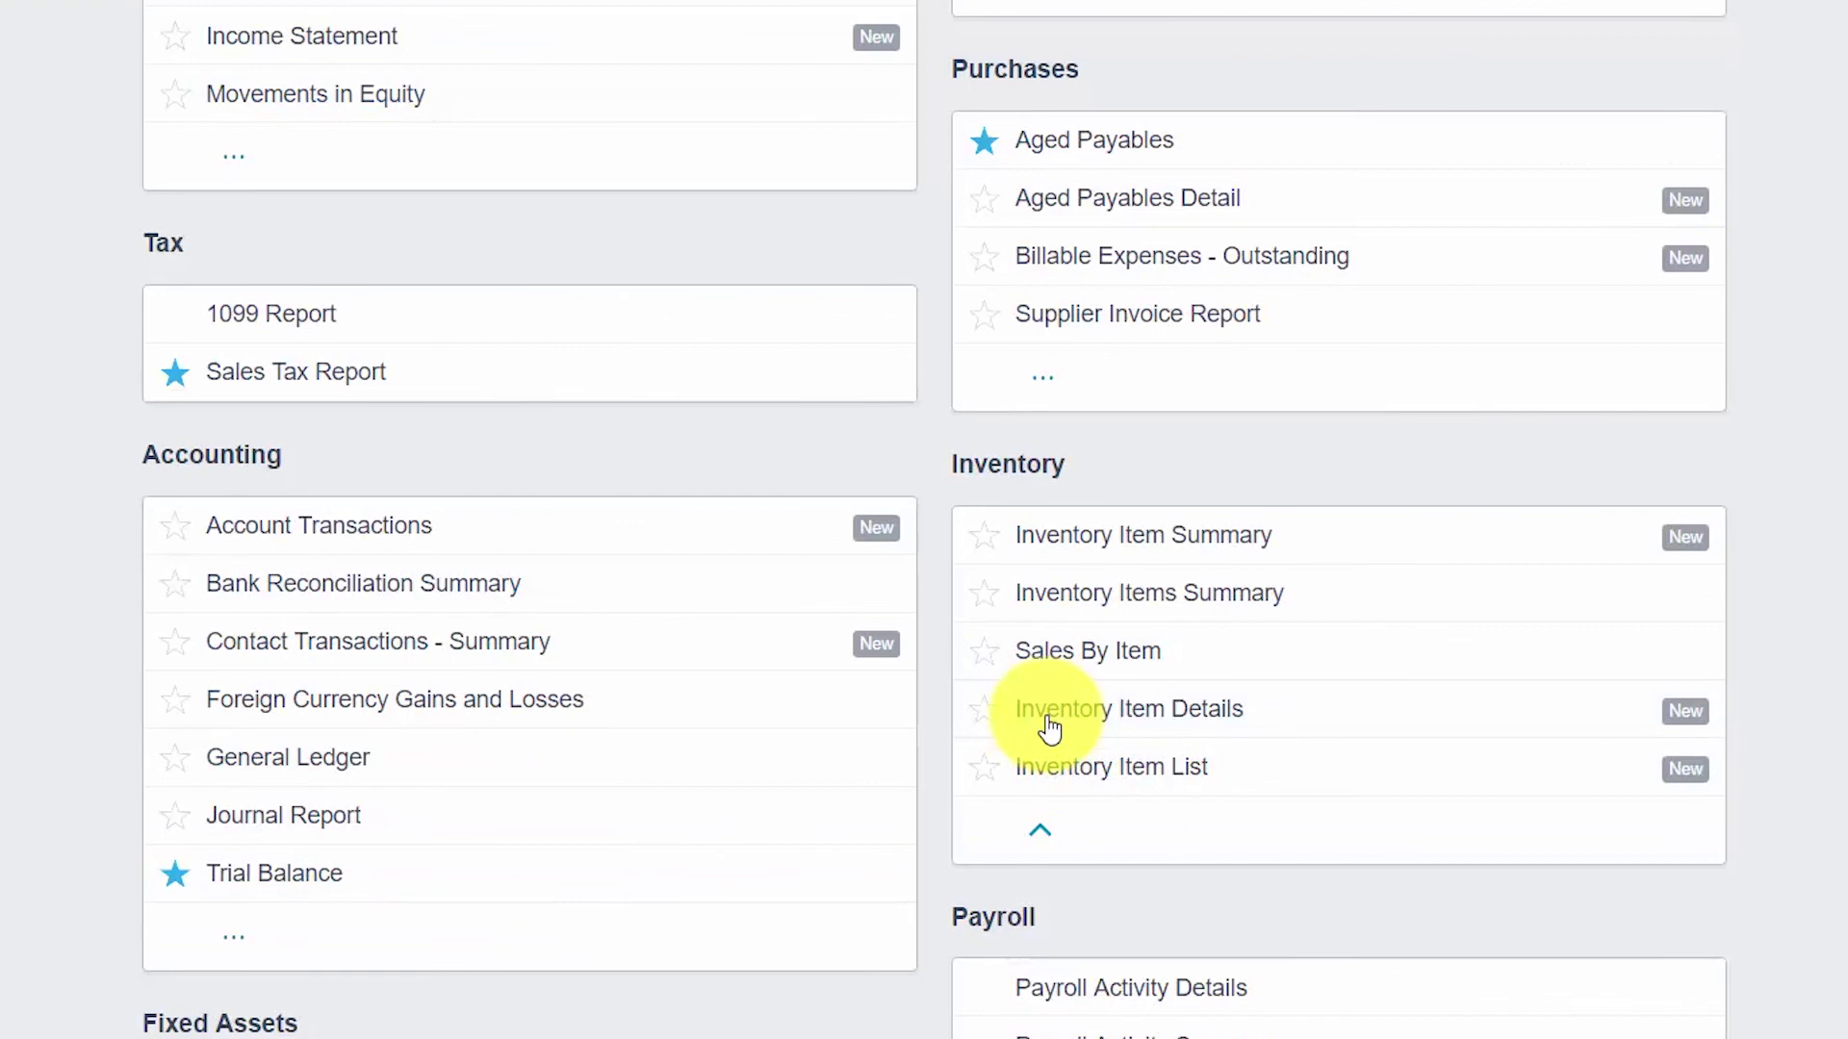
# Open the Inventory Item List report, review its inventory types, unit prices, total values and quantities on hand, and return to the dashboard
pyautogui.click(1178, 785)
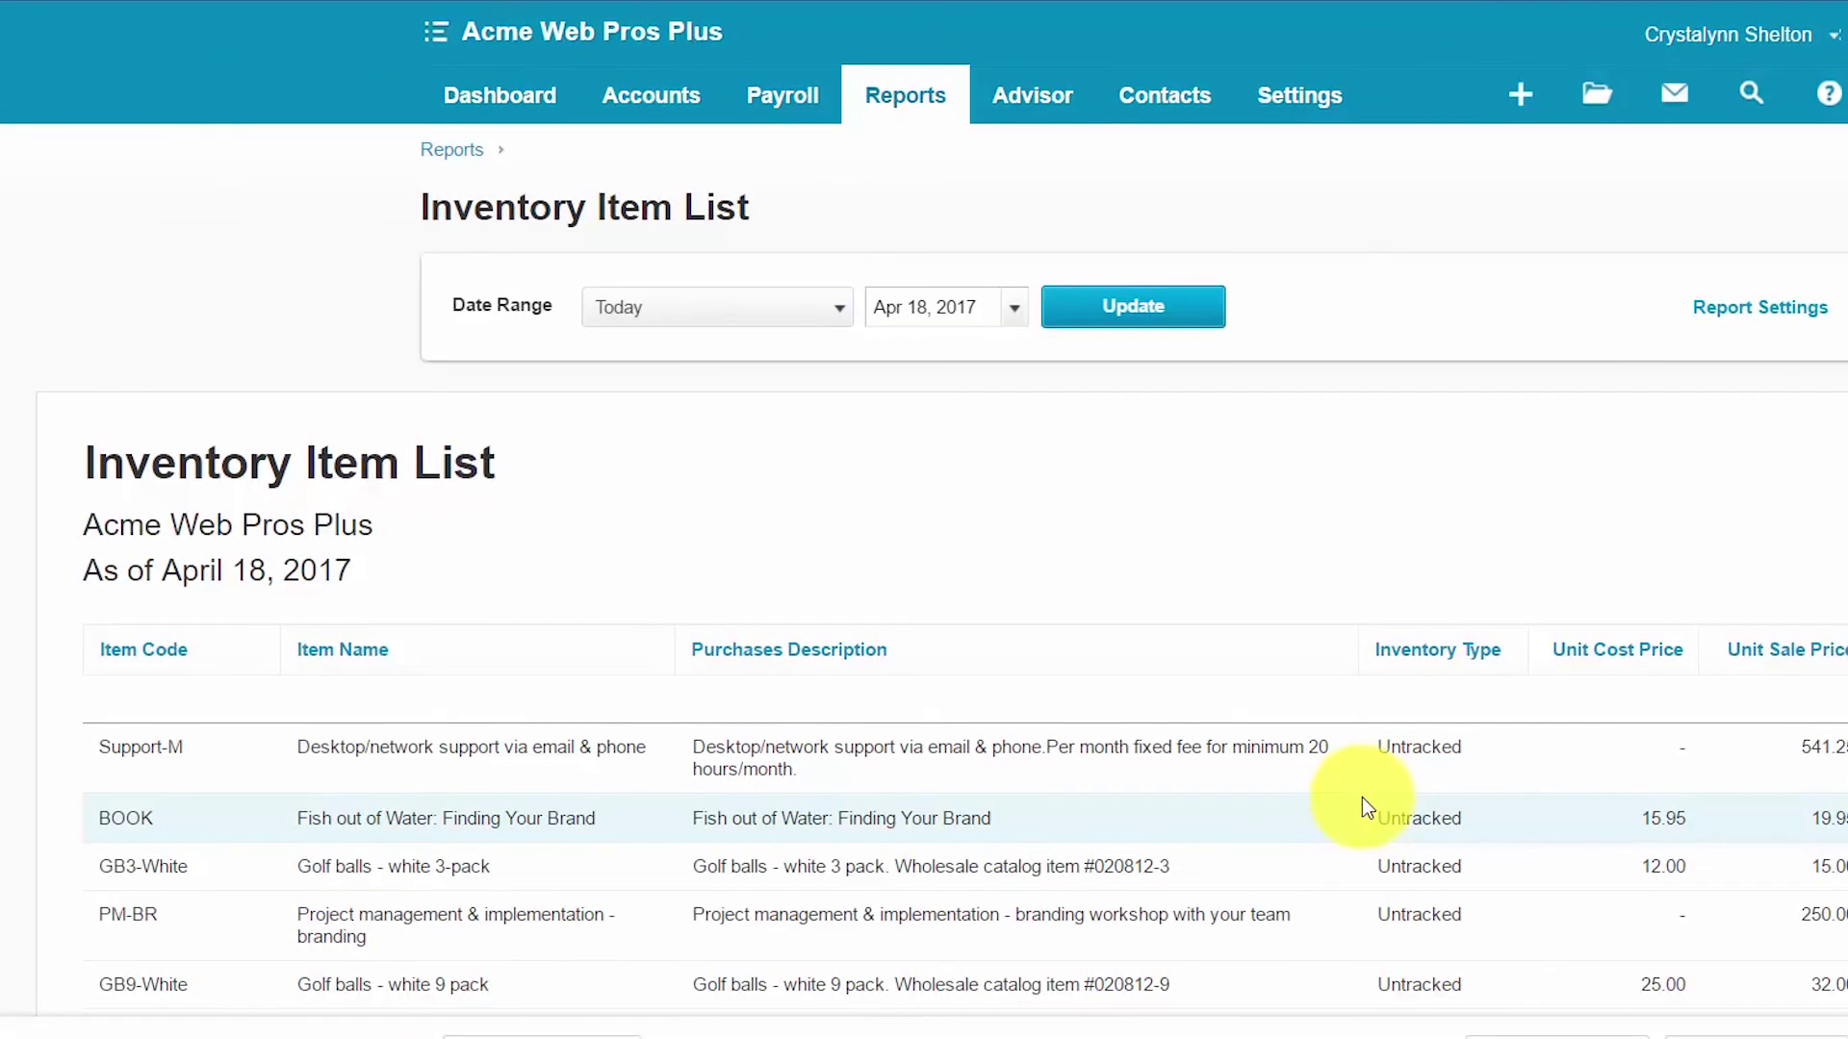
pyautogui.scroll(-2, 1220, 855)
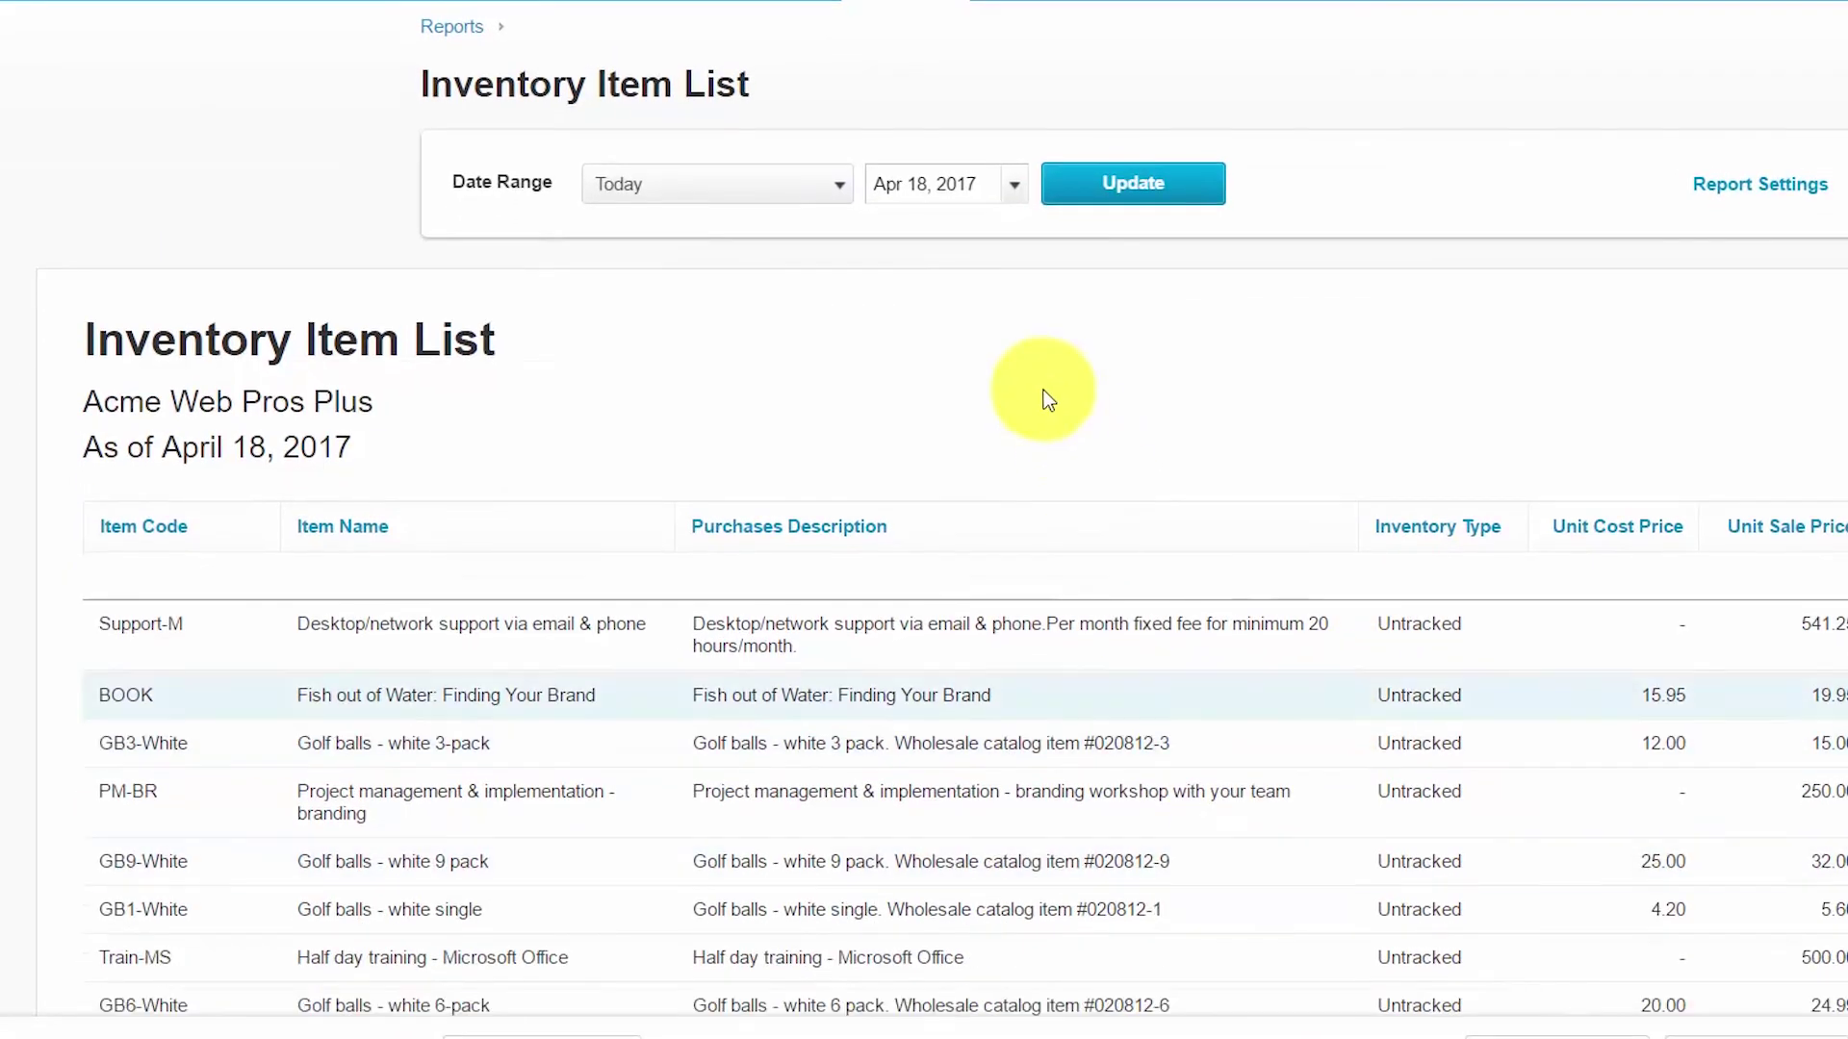
pyautogui.scroll(-4, 923, 727)
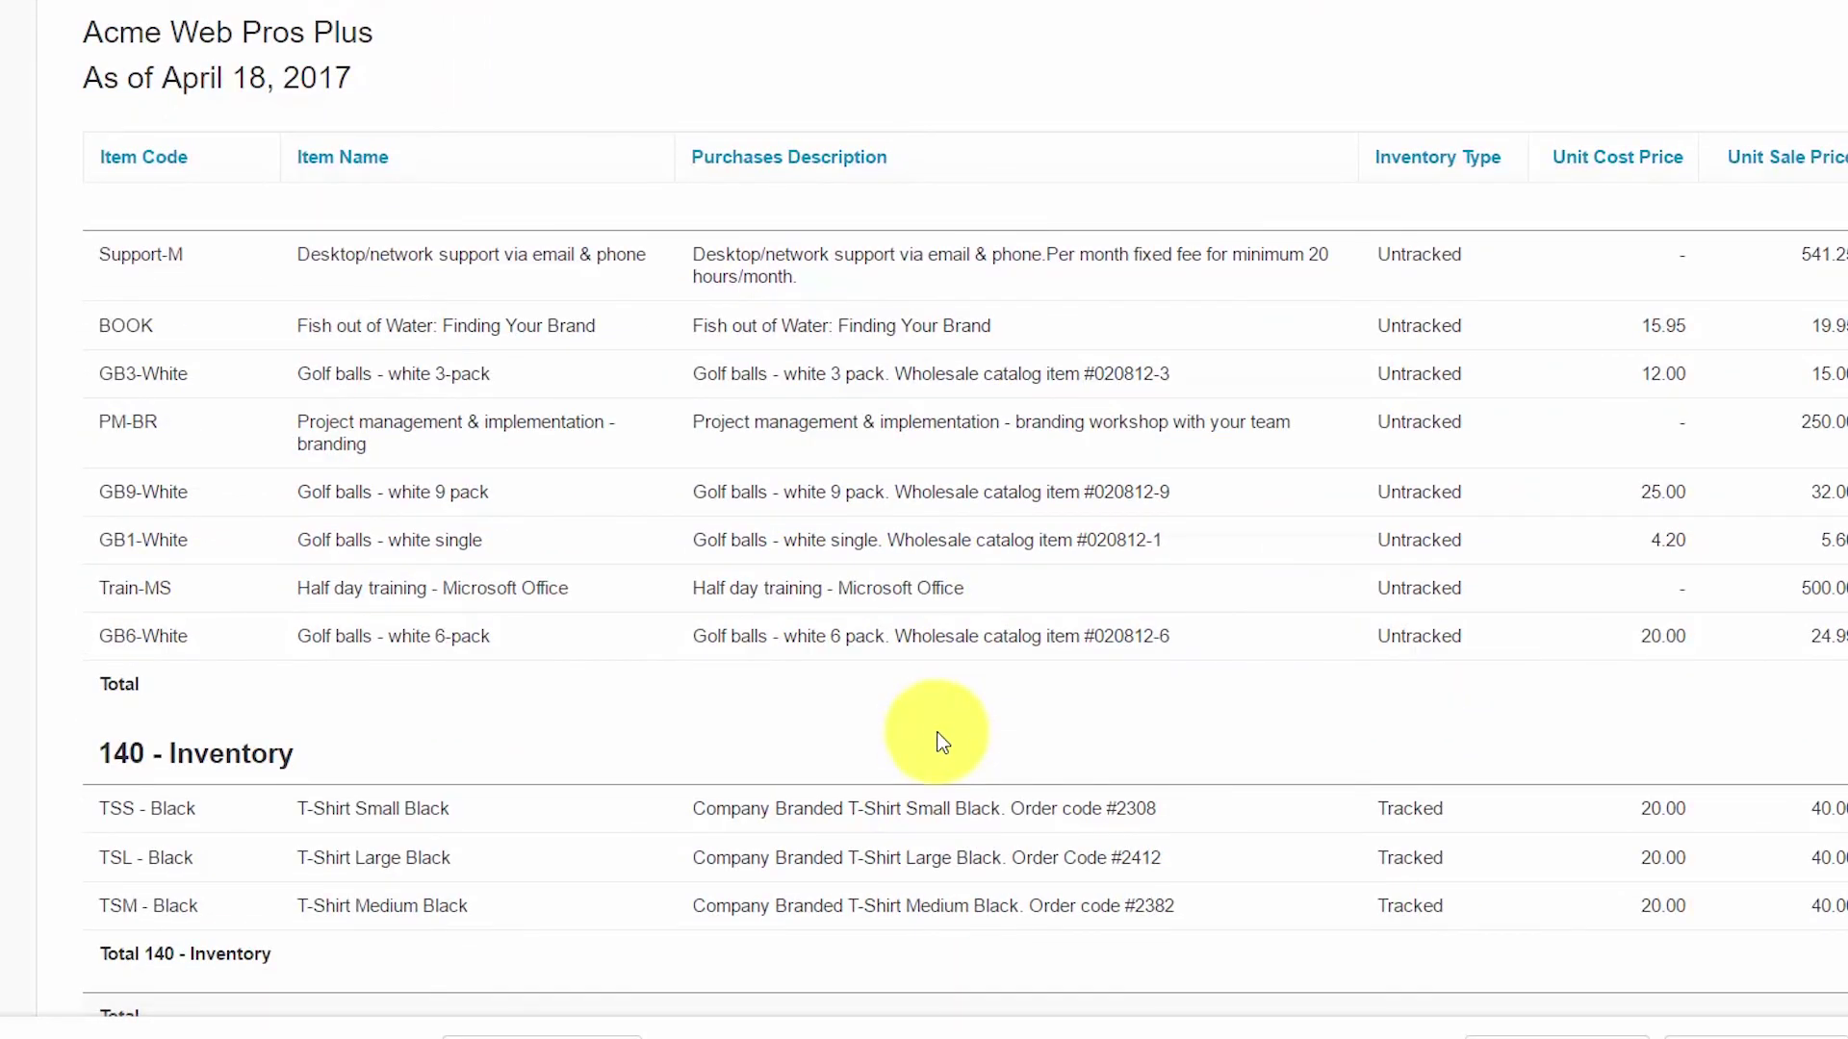
pyautogui.scroll(3, 941, 736)
pyautogui.scroll(-3, 941, 741)
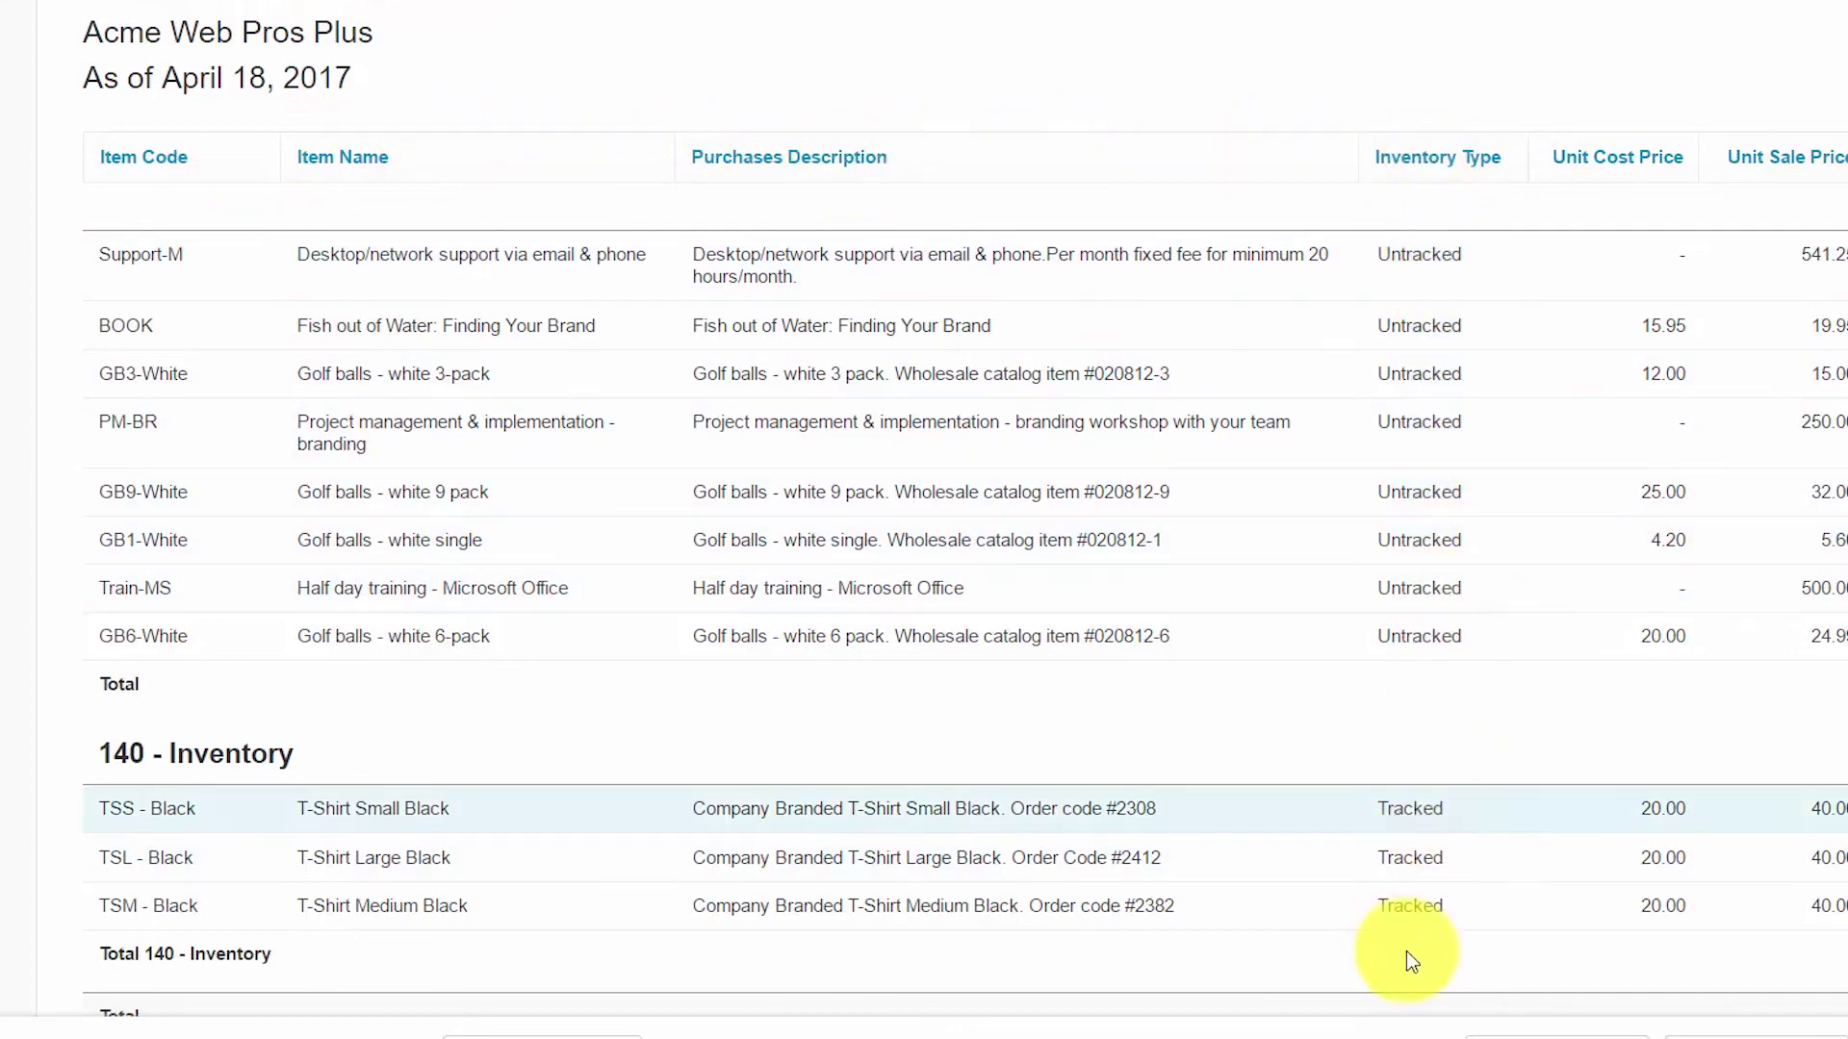
pyautogui.hscroll(5, 1704, 202)
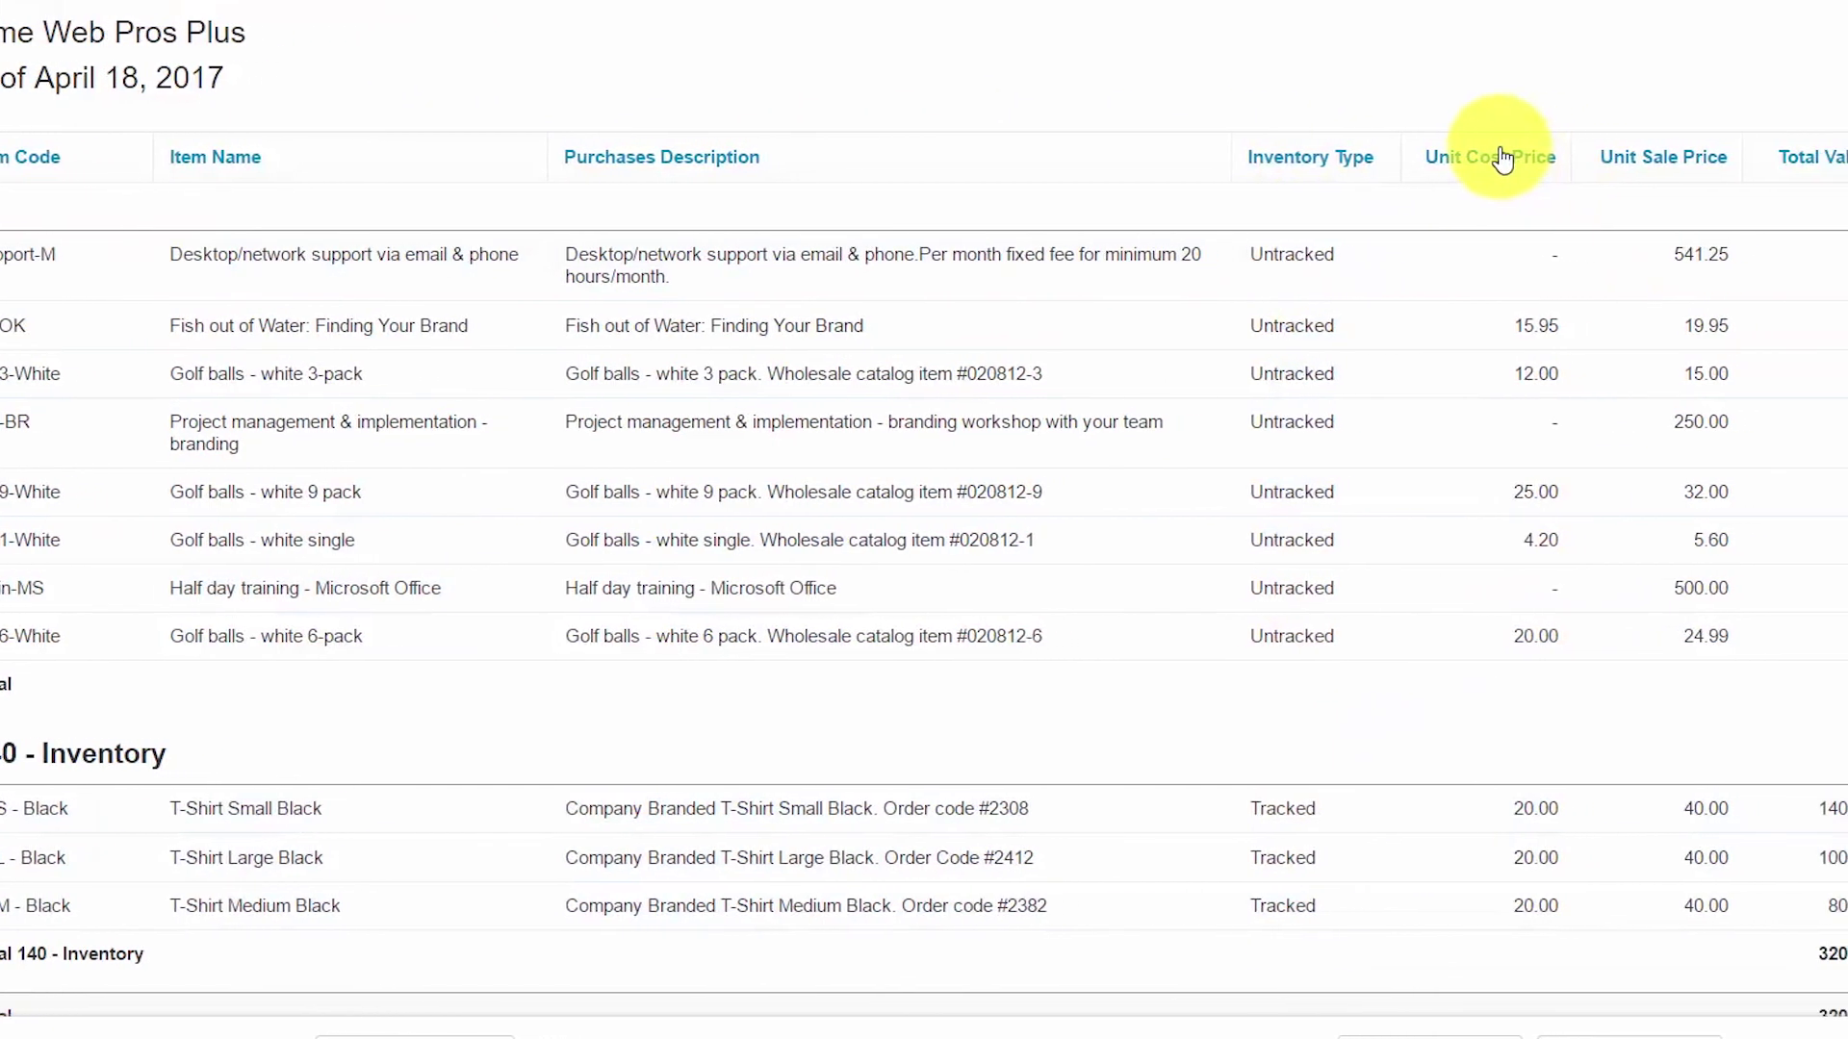
pyautogui.hscroll(5, 1501, 158)
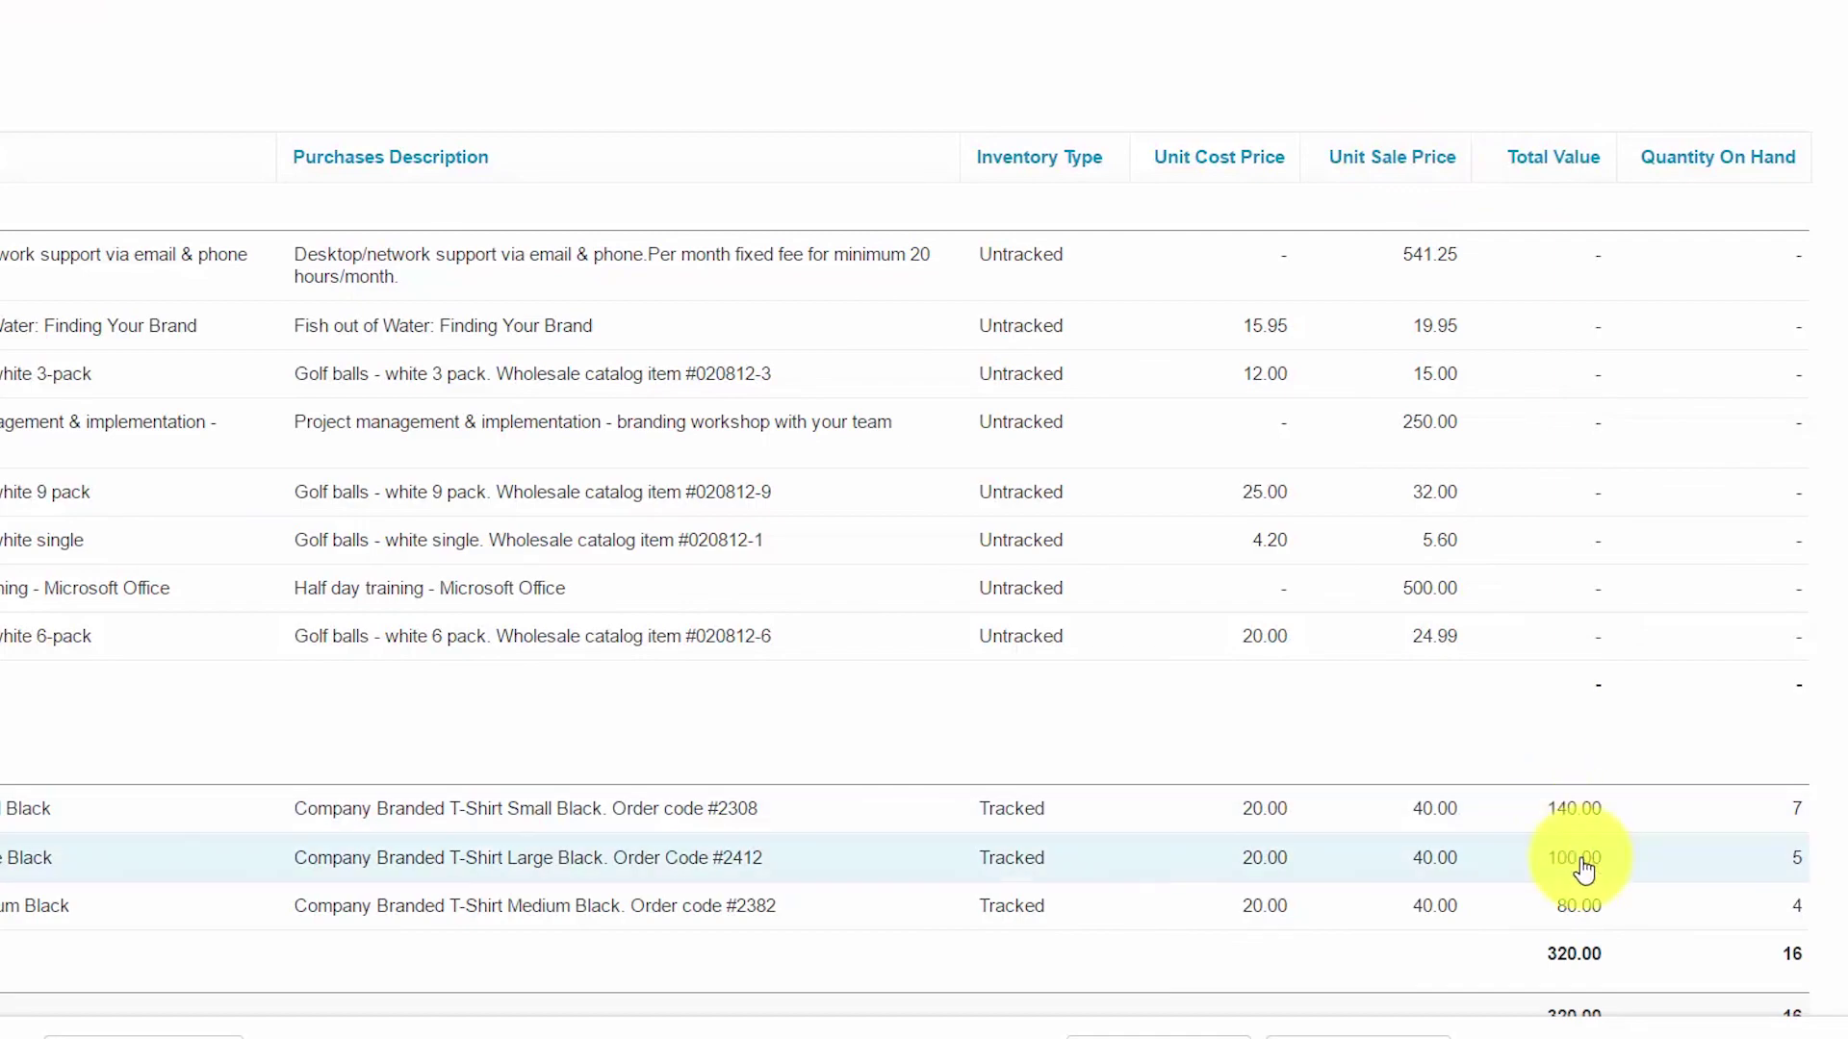
pyautogui.scroll(-3, 1794, 904)
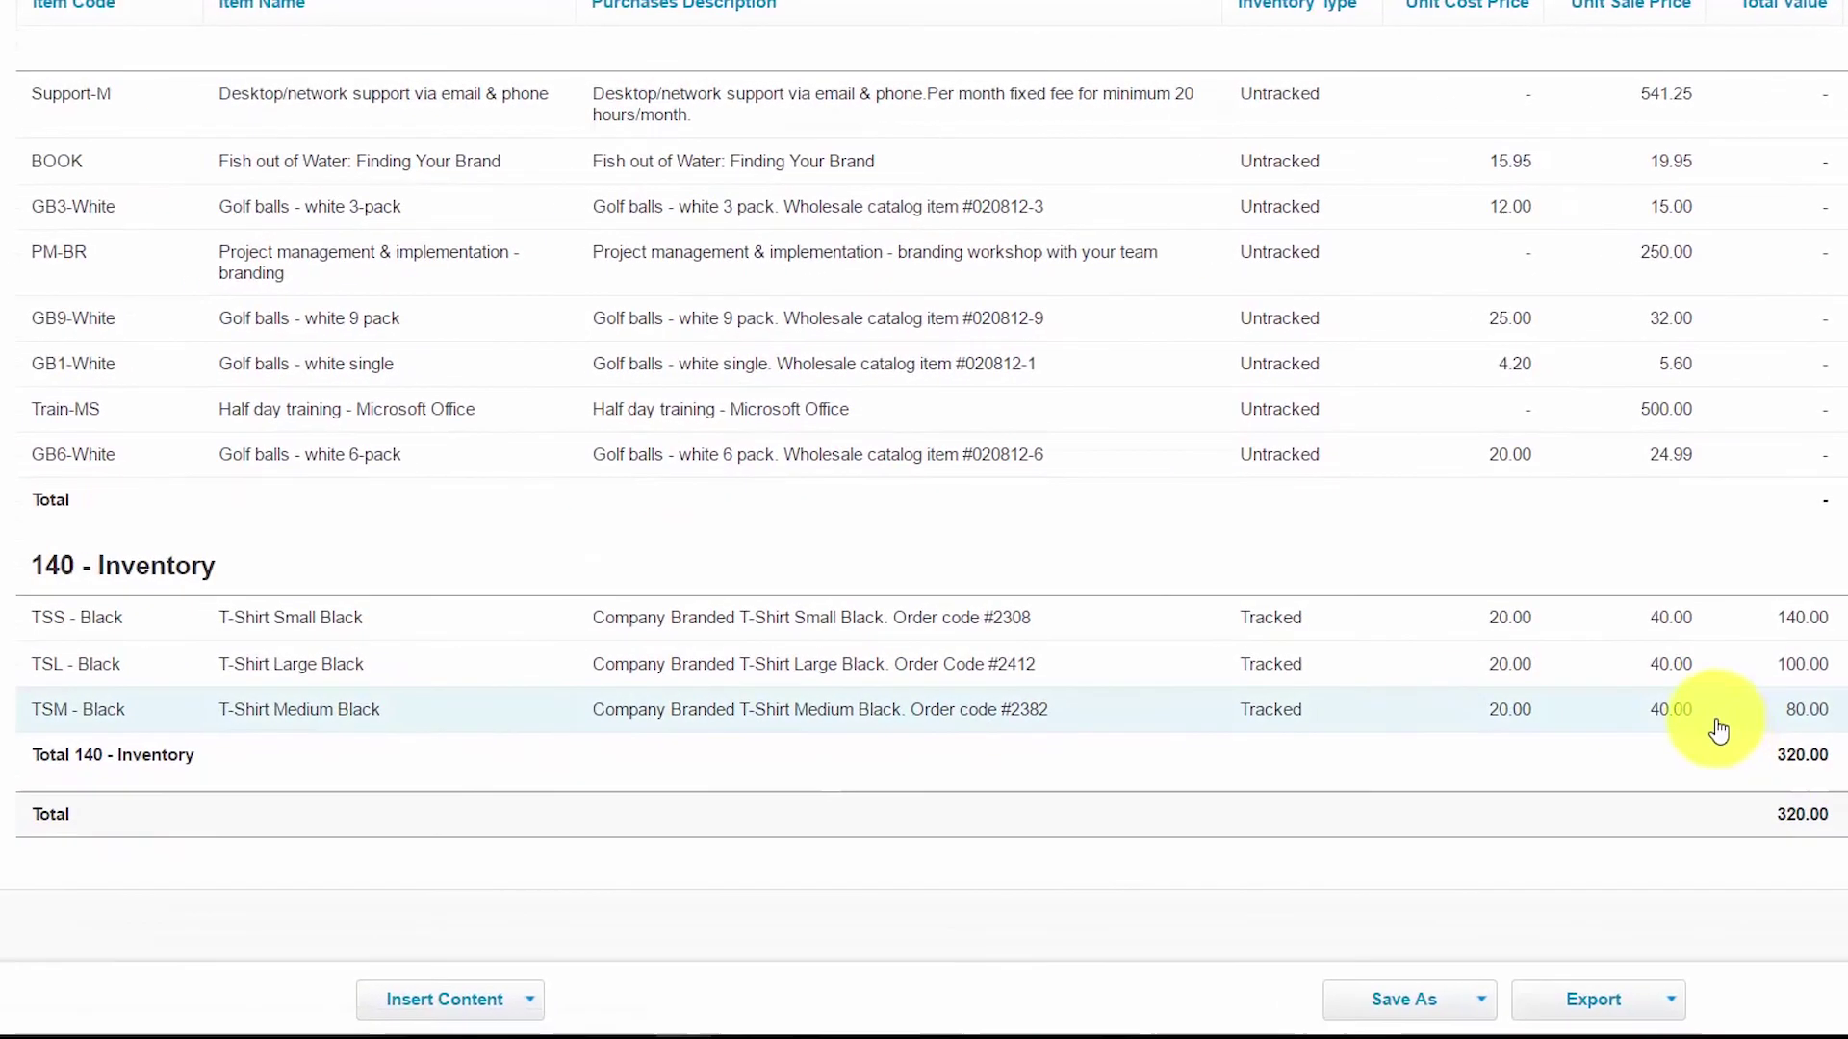
pyautogui.scroll(8, 963, 668)
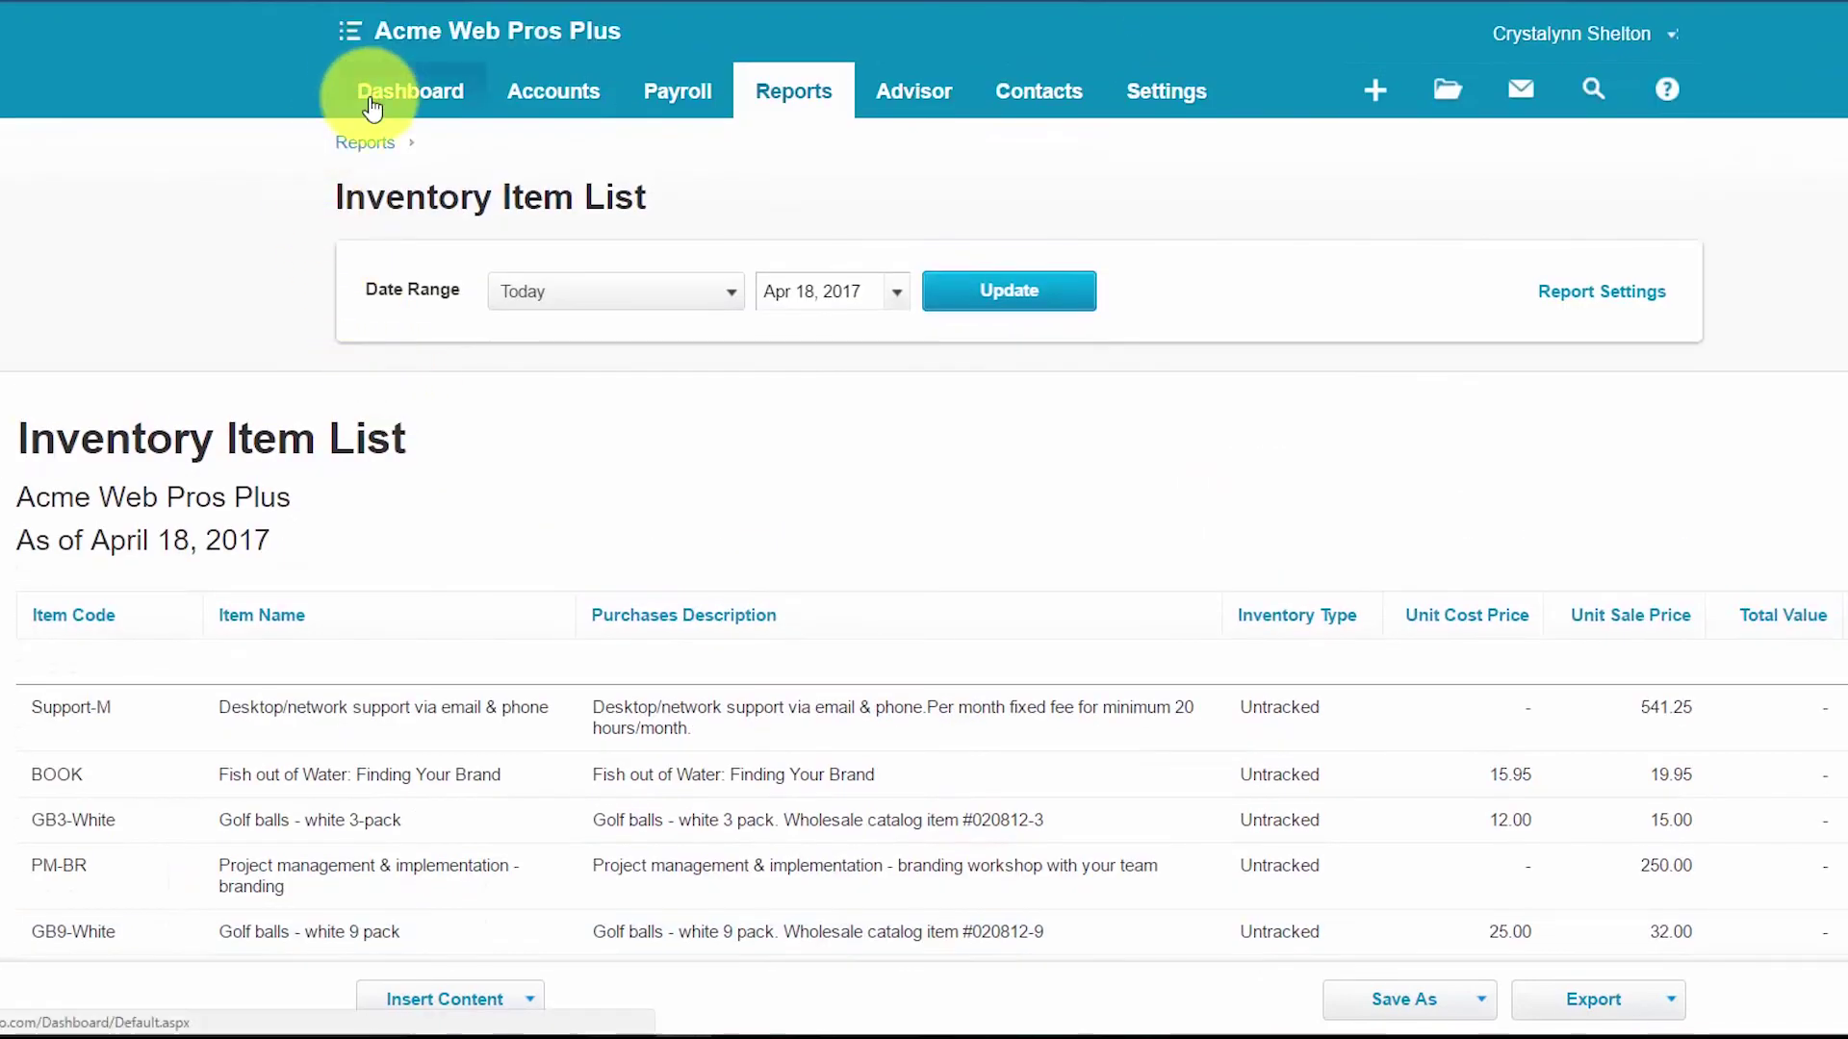
pyautogui.click(370, 97)
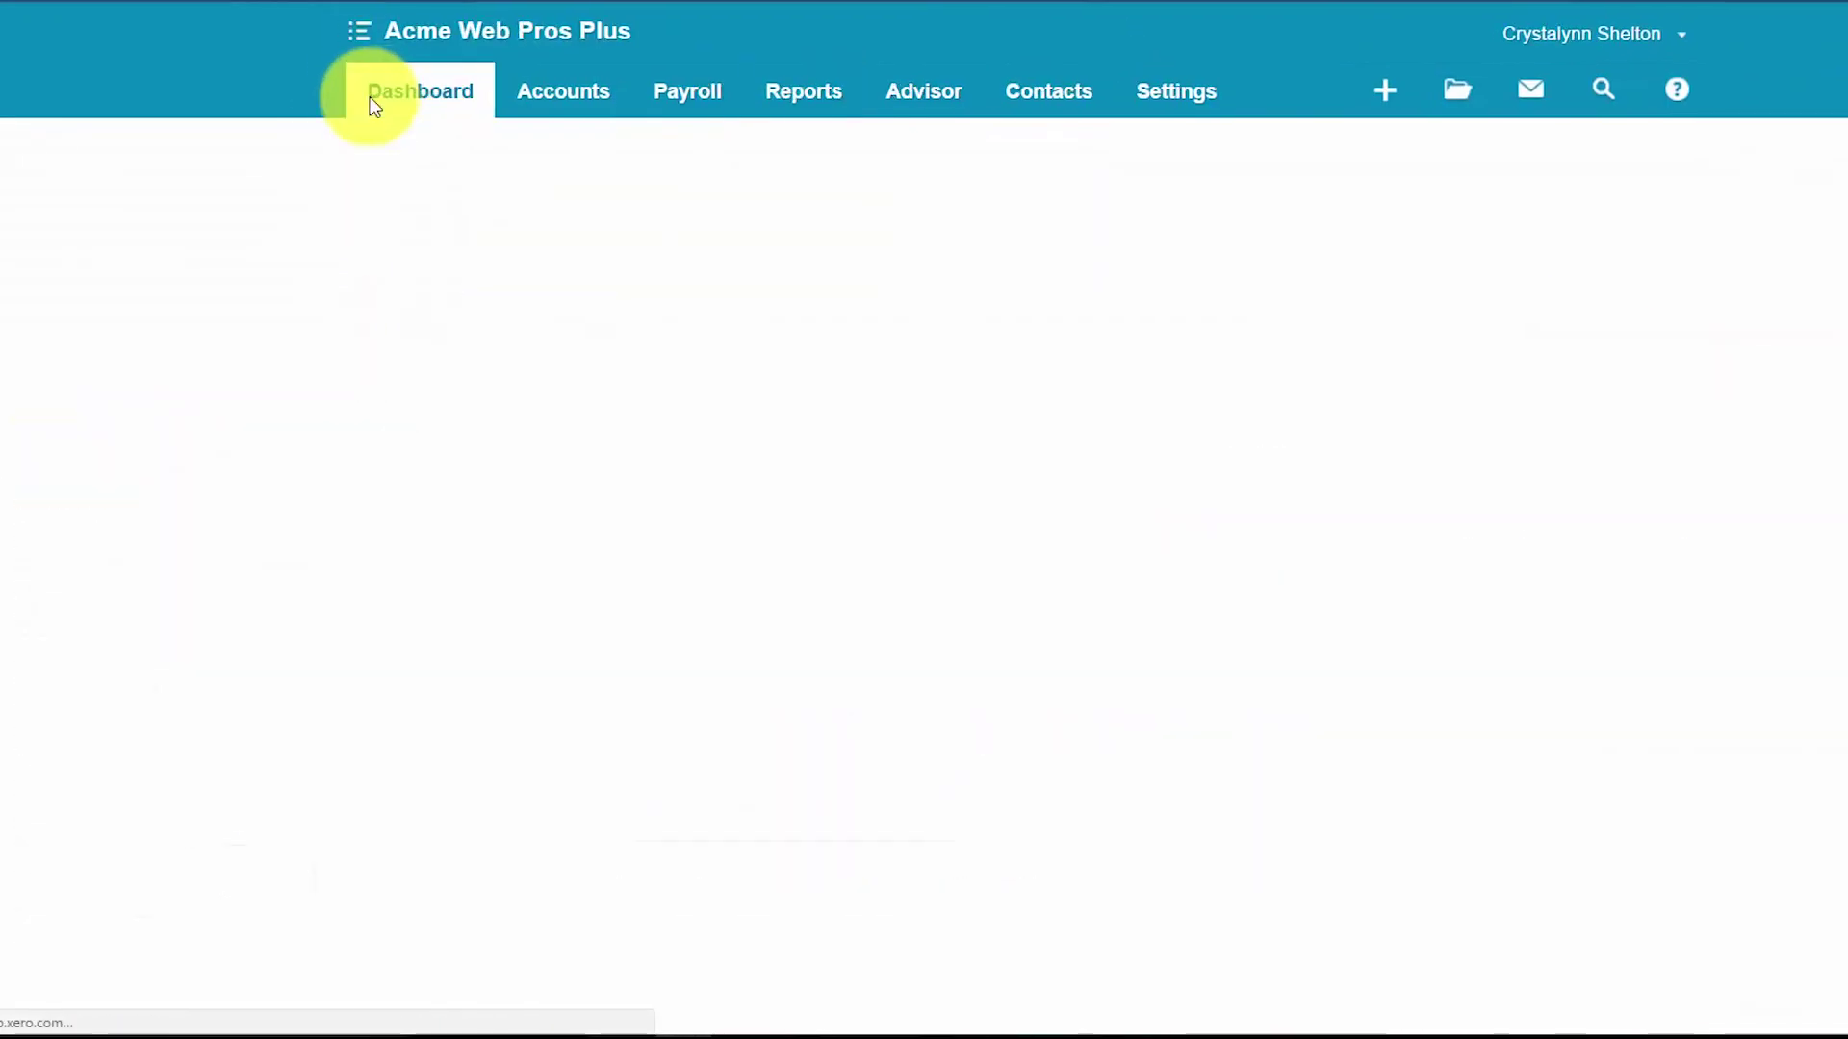